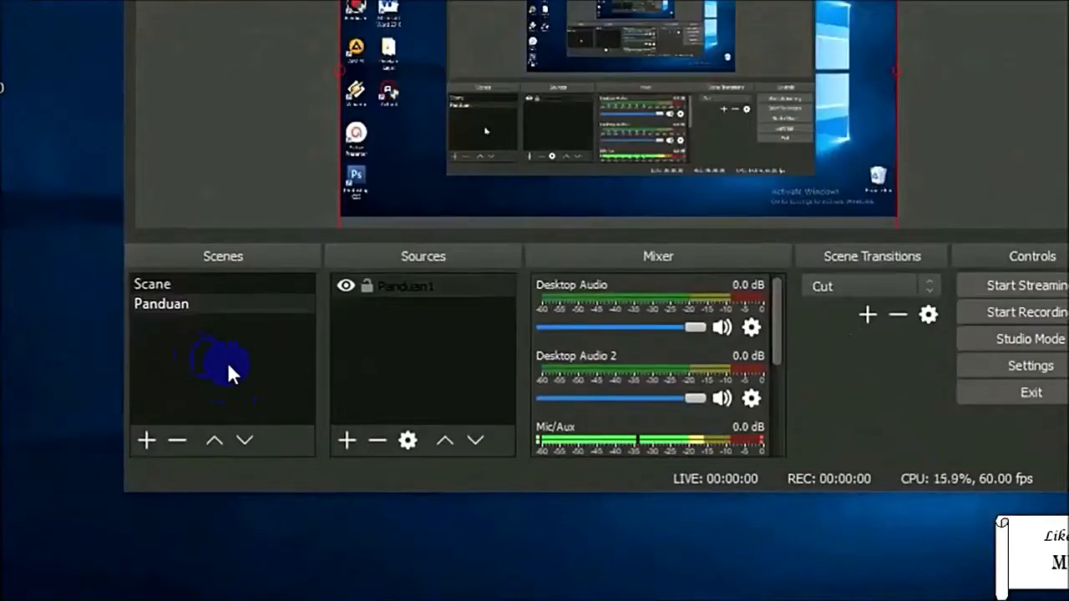
right_click(226, 360)
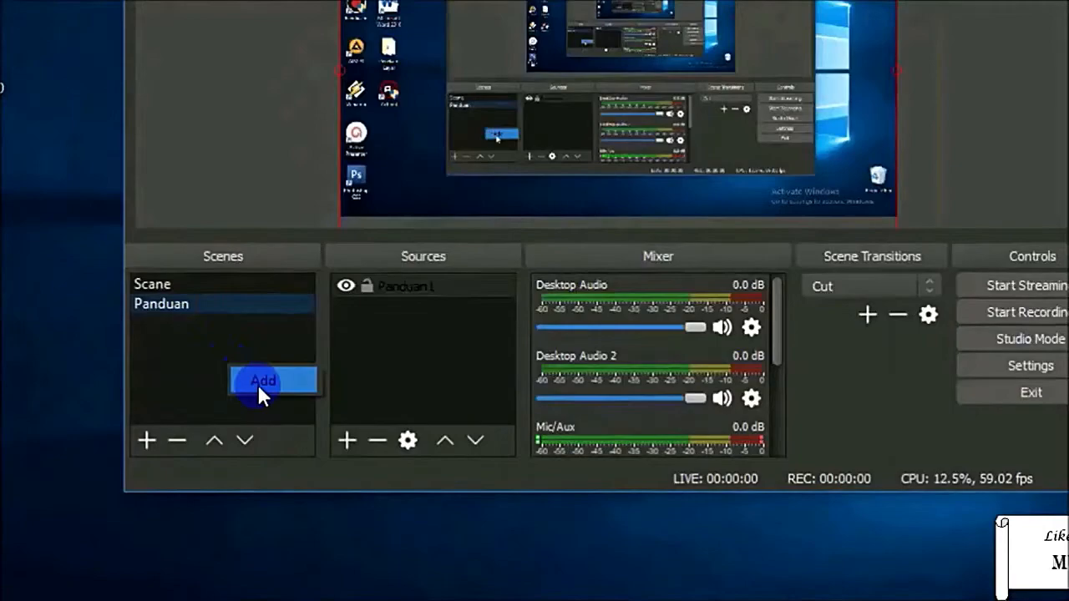
left_click(258, 386)
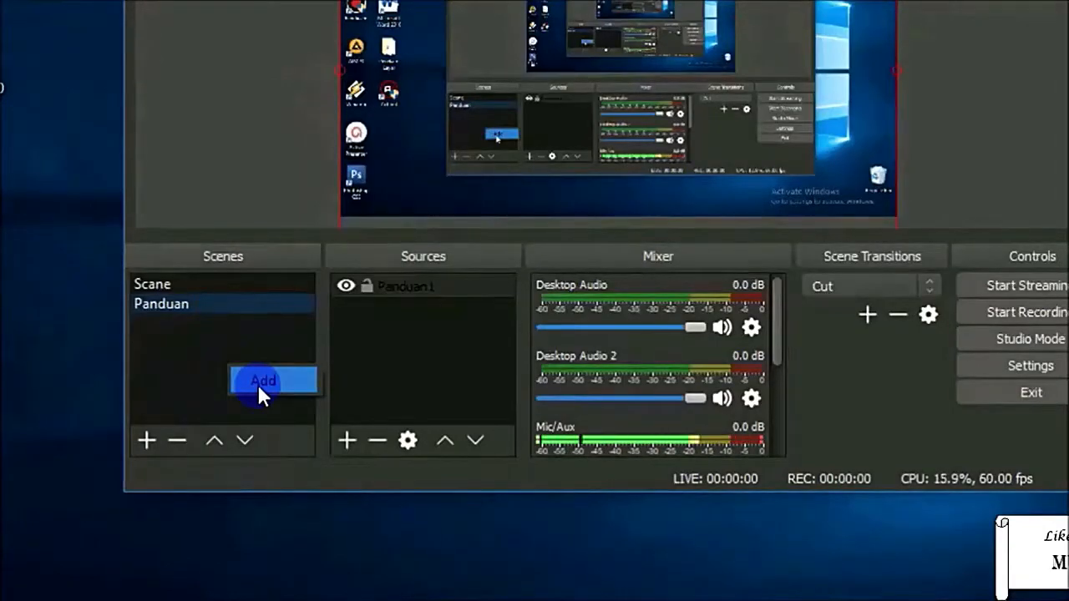
left_click(258, 383)
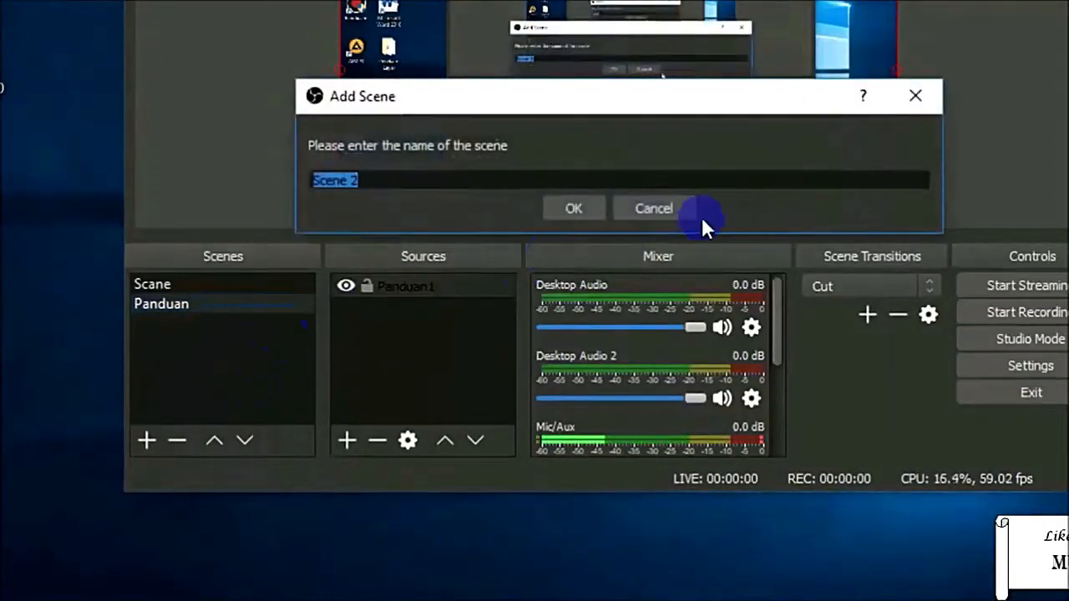
left_click(653, 210)
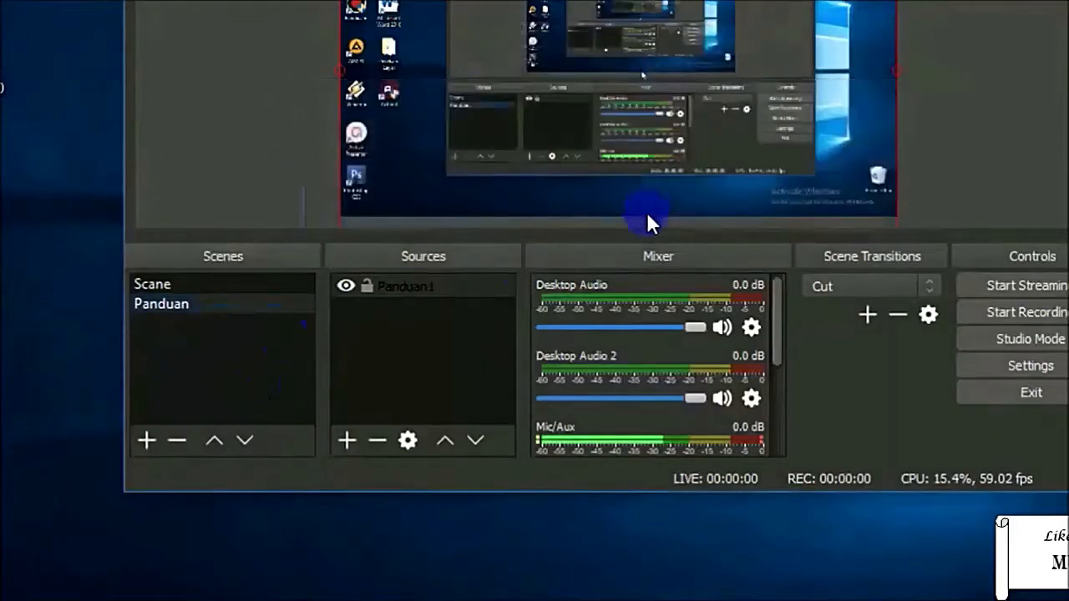
Step: Add a new scene named "Panduan2" to the scene list
left_click(189, 354)
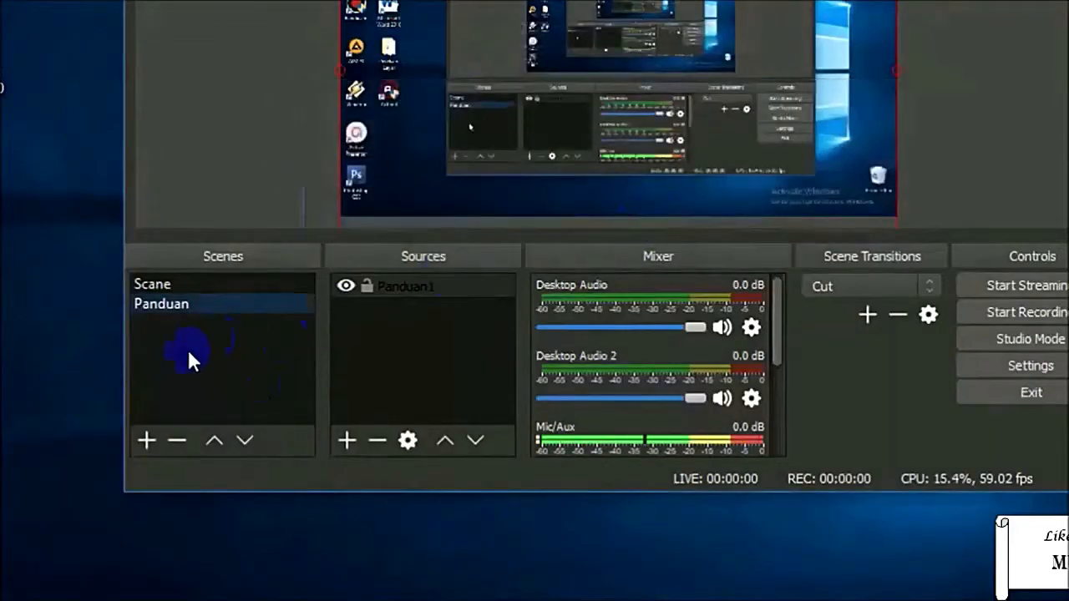
left_click(145, 441)
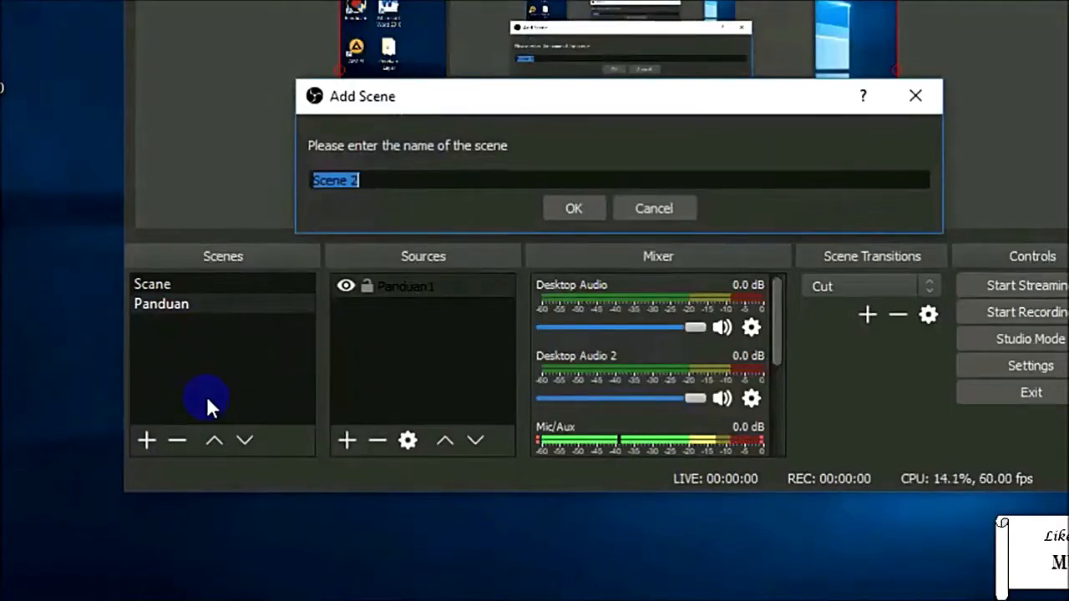
type("Panduan ")
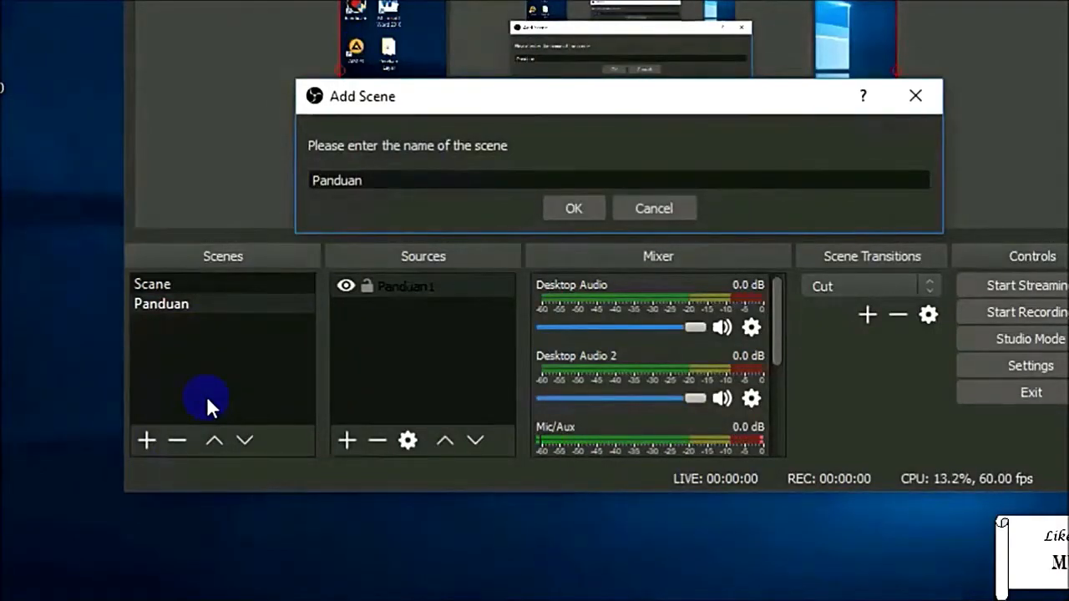
type("2")
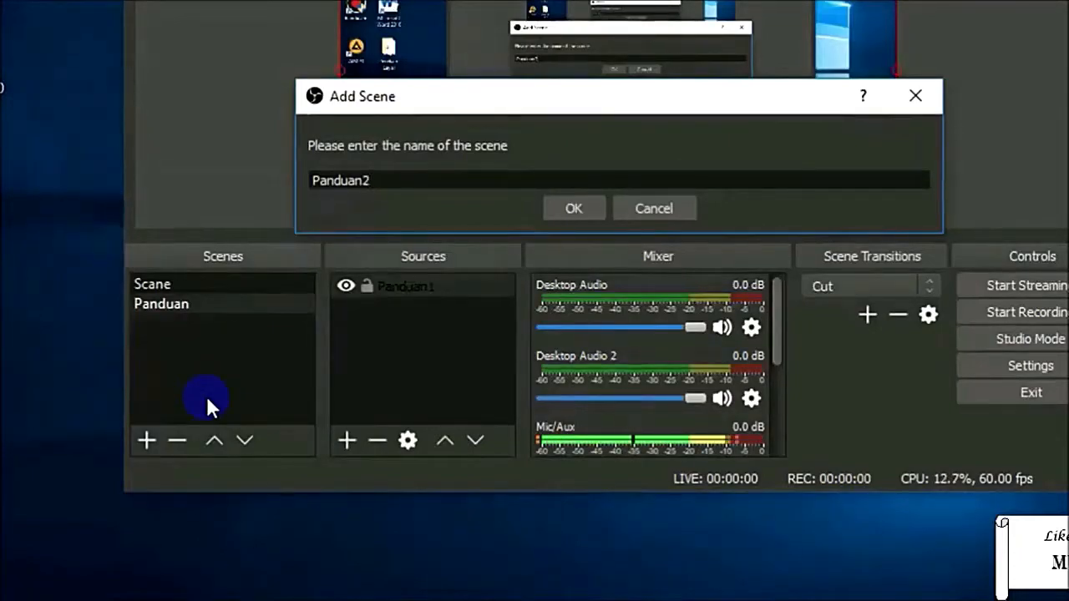
left_click(573, 208)
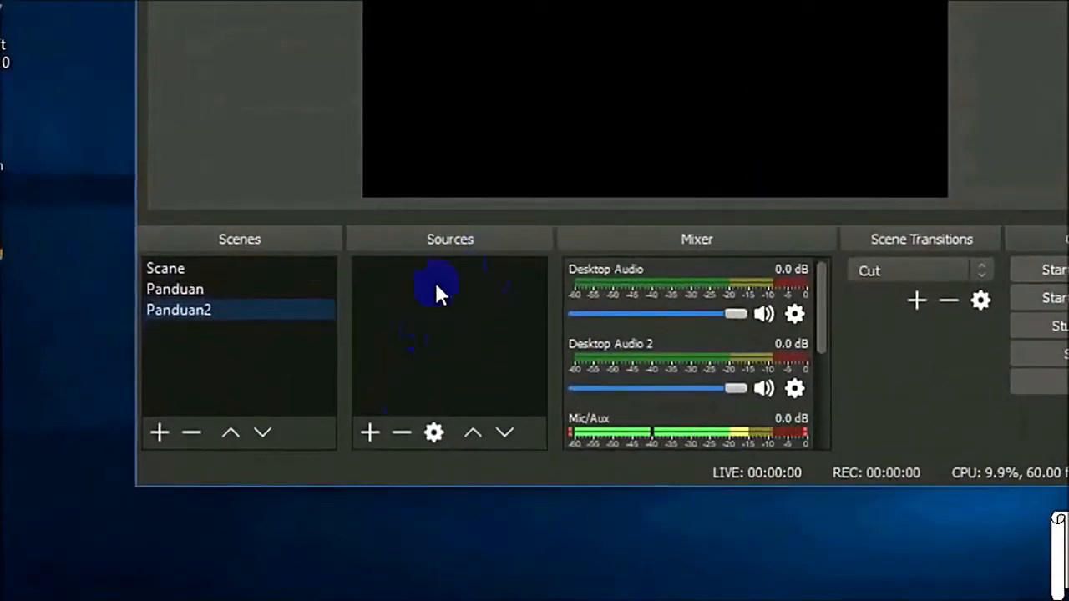
Step: Add a Display Capture source named "Rekam Monitor" to the Panduan2 scene, capturing Display 0 with the cursor included
right_click(462, 304)
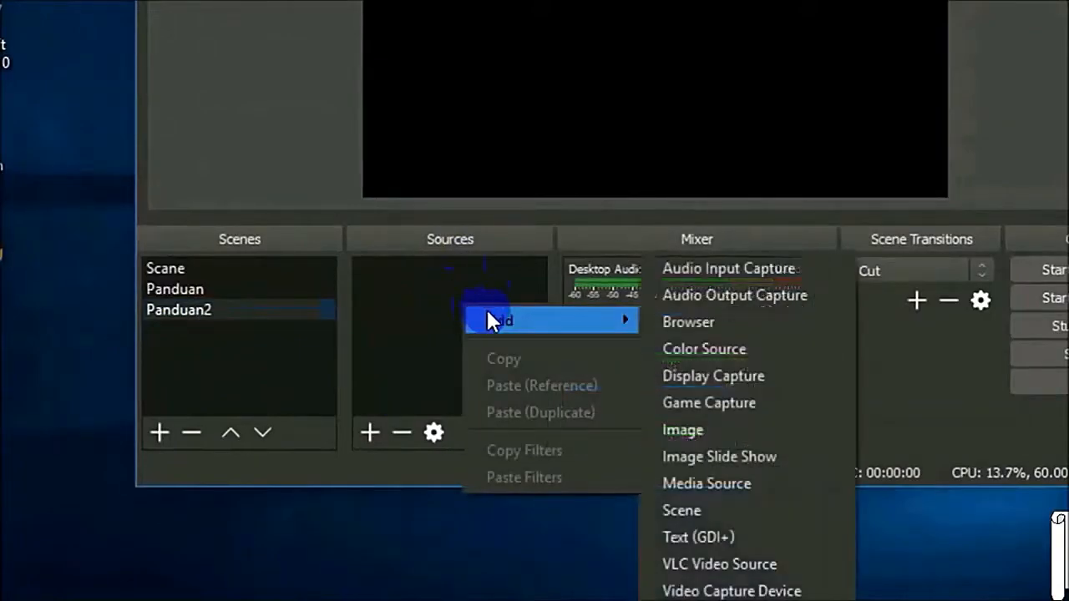
left_click(394, 274)
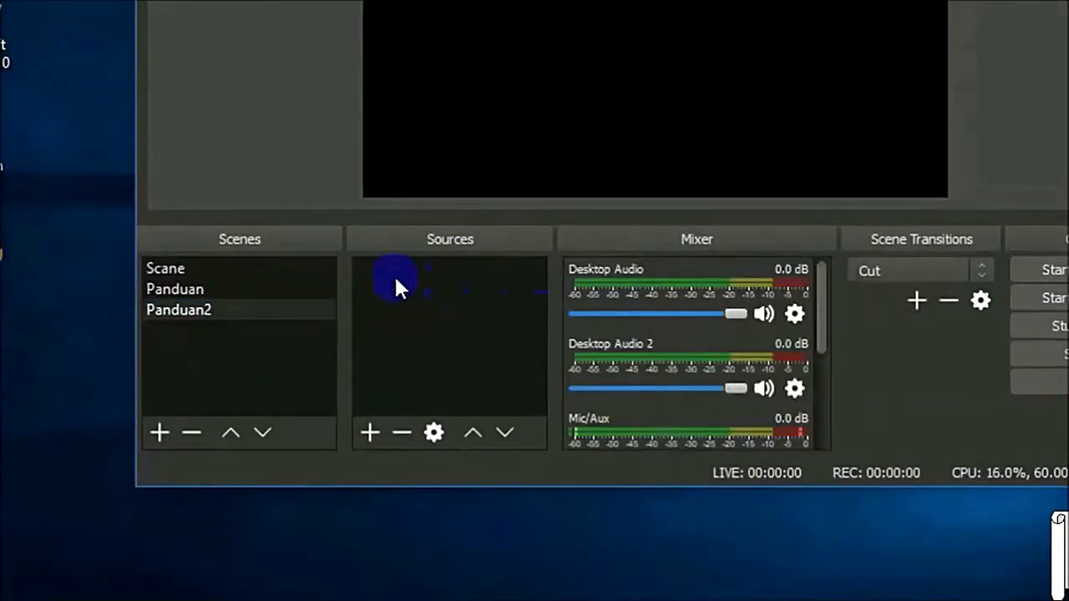
left_click(368, 432)
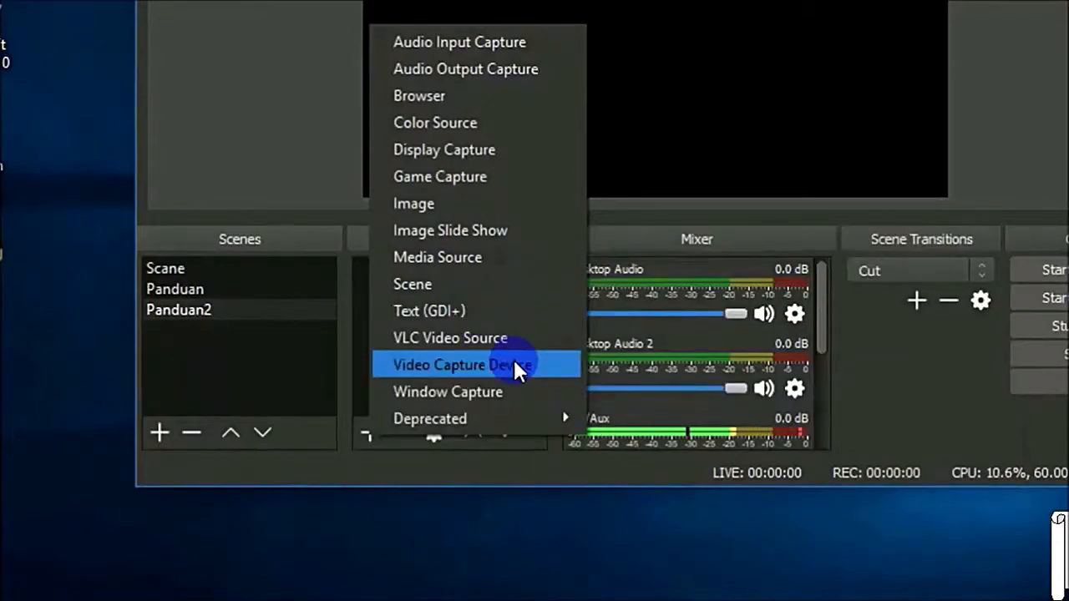
left_click(504, 150)
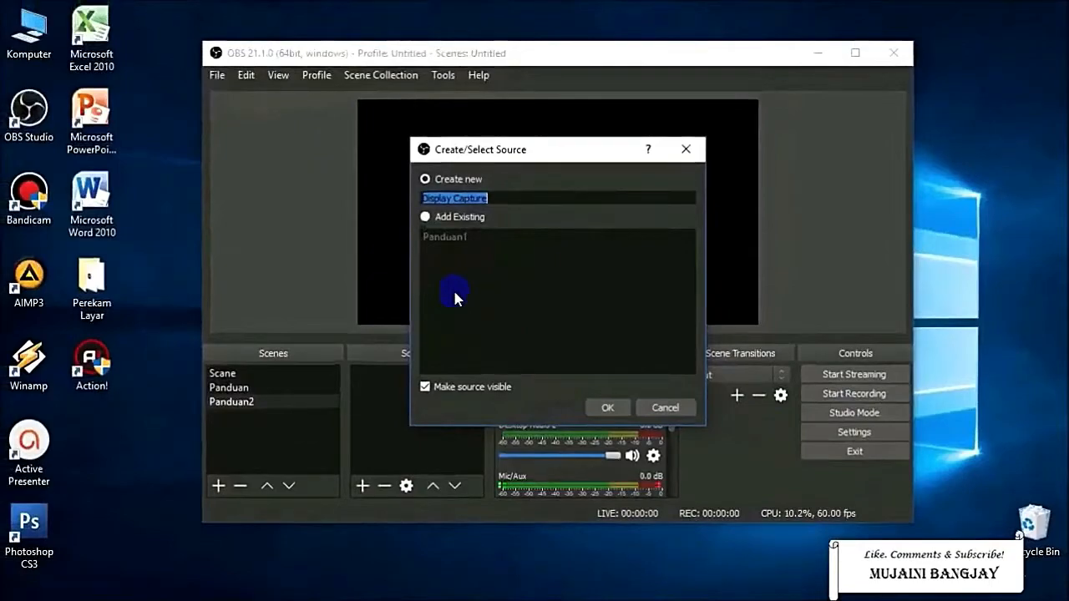
type("Rekam ")
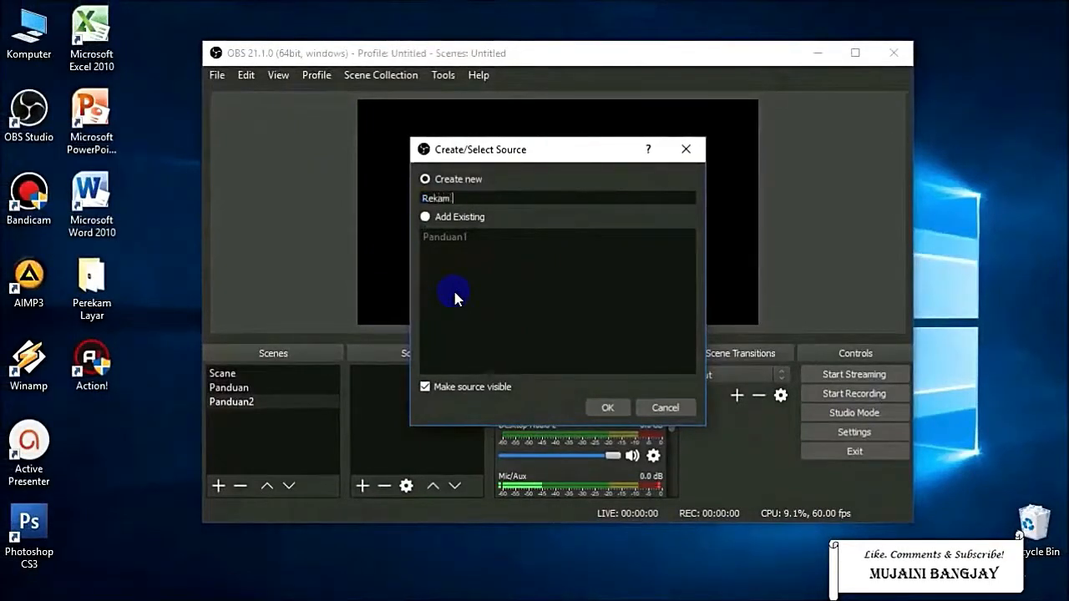
type("Monitor")
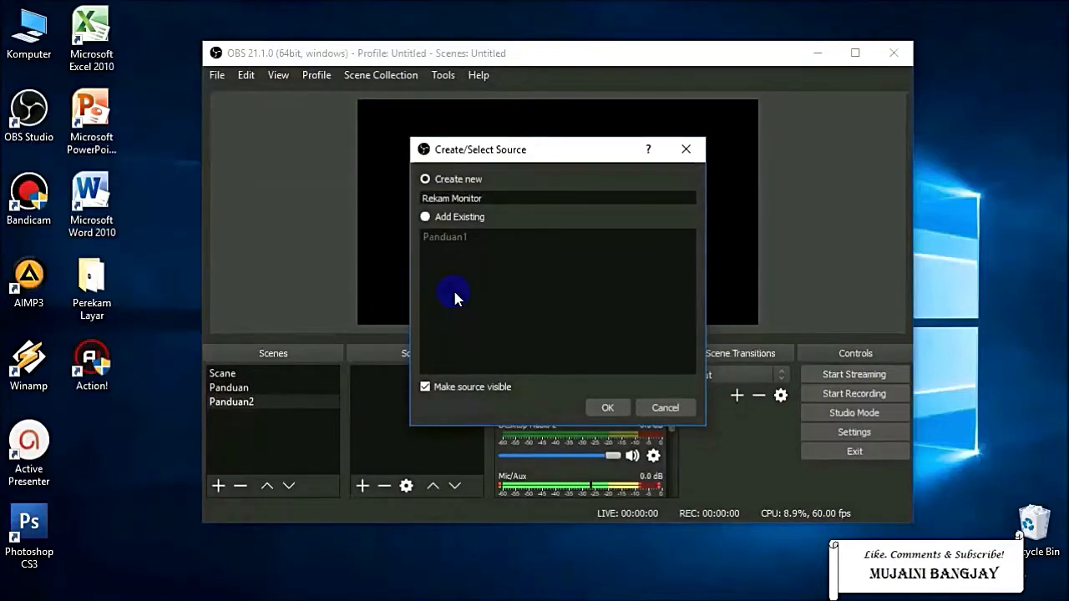
left_click(605, 409)
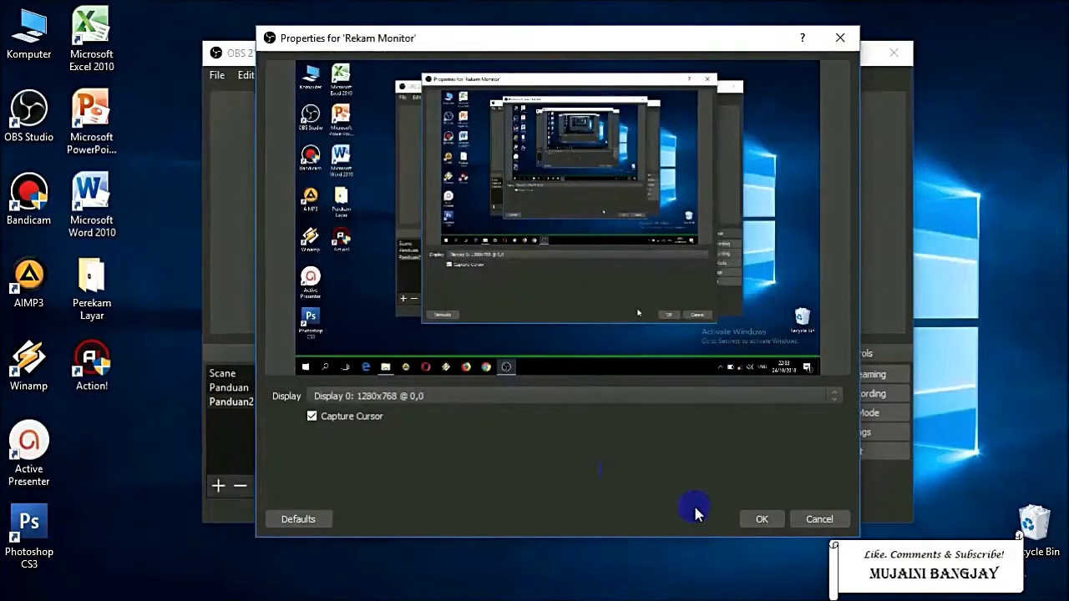
left_click(760, 520)
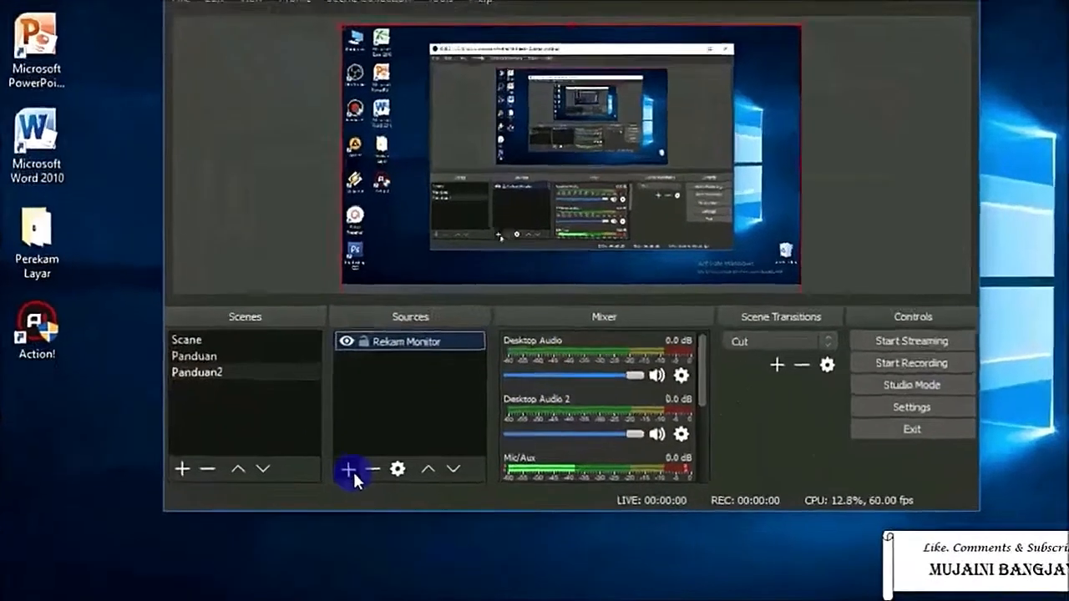
Step: Add a new Game Capture source named "Bermain Game" to the Panduan2 scene
left_click(362, 486)
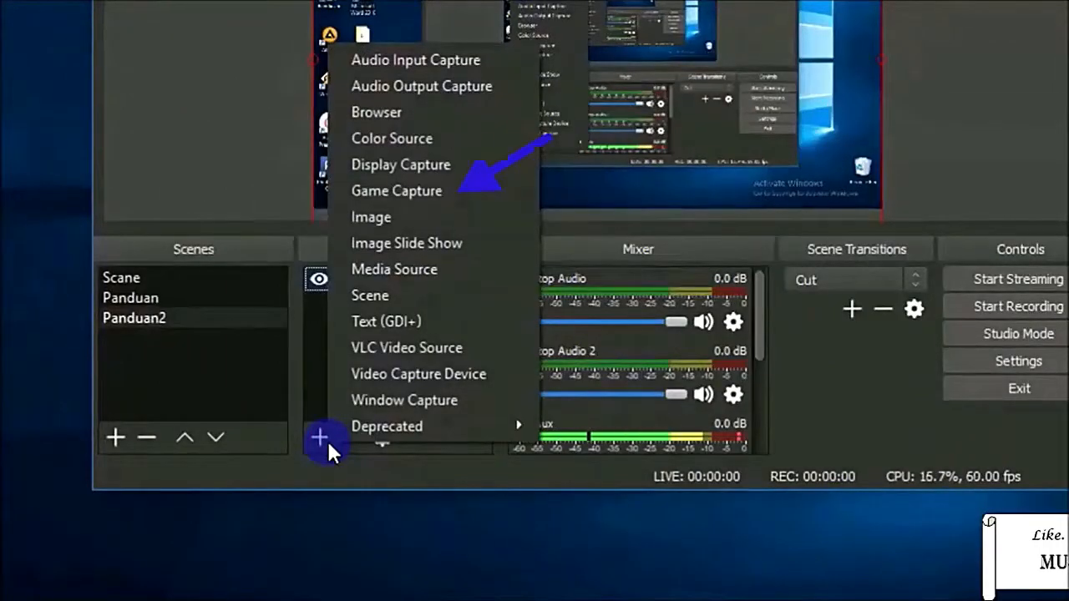
left_click(465, 189)
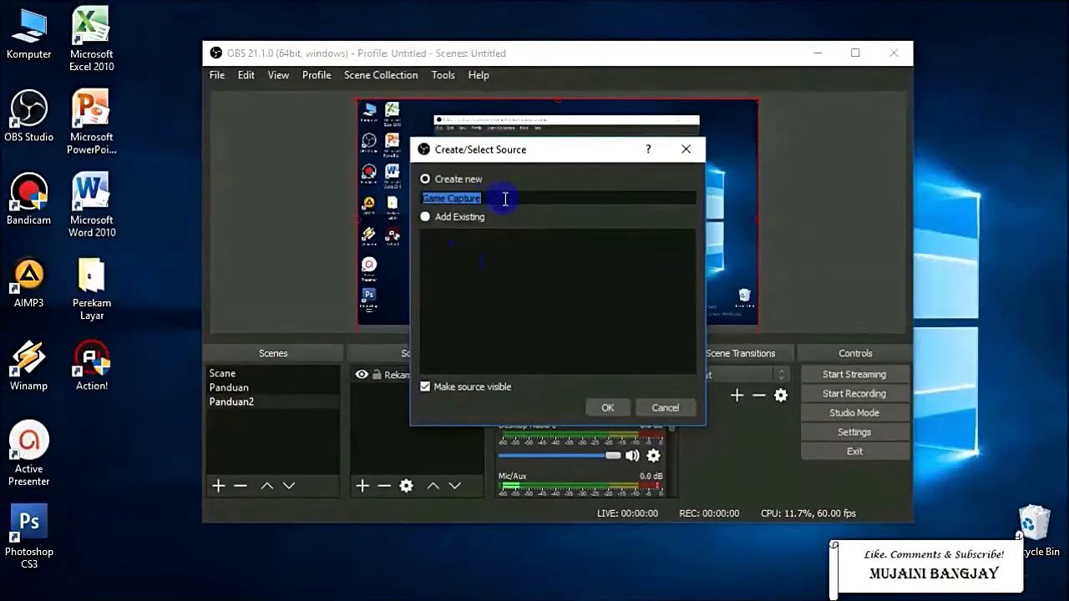
type("Be")
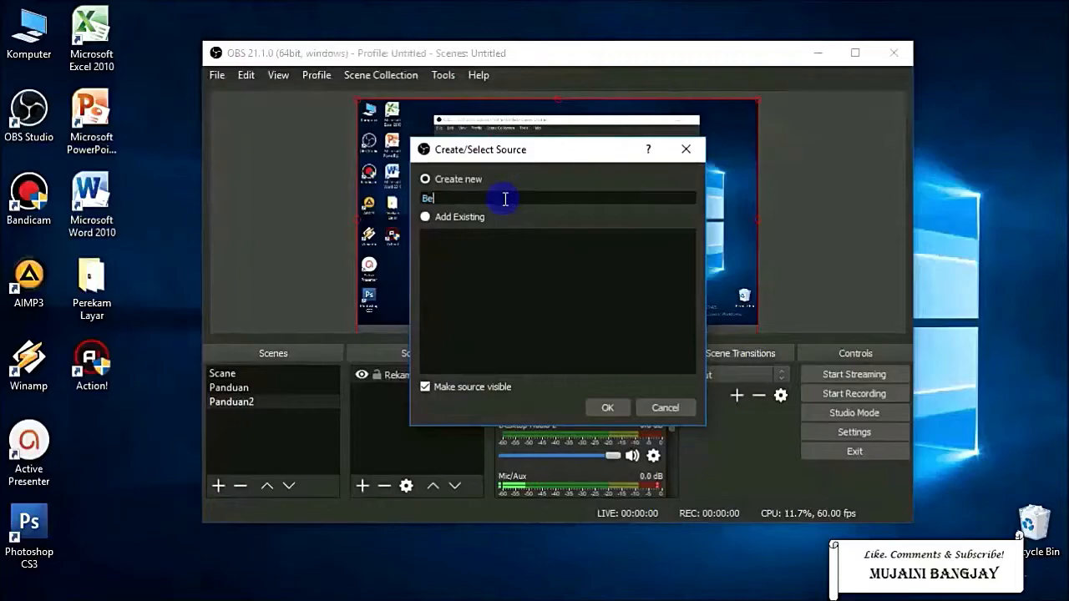
type("rmain Game")
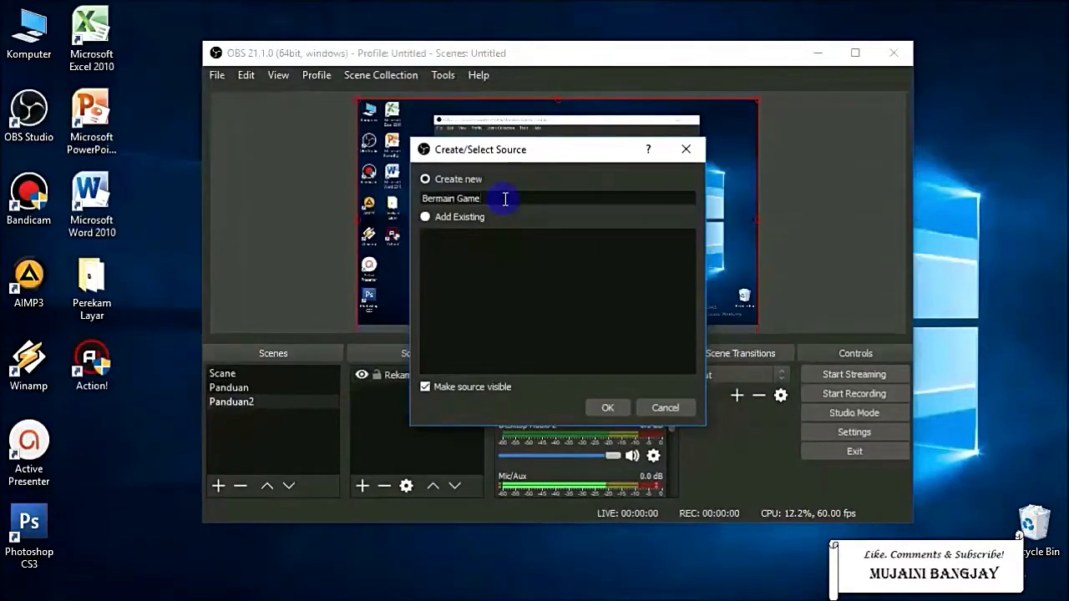
left_click(608, 407)
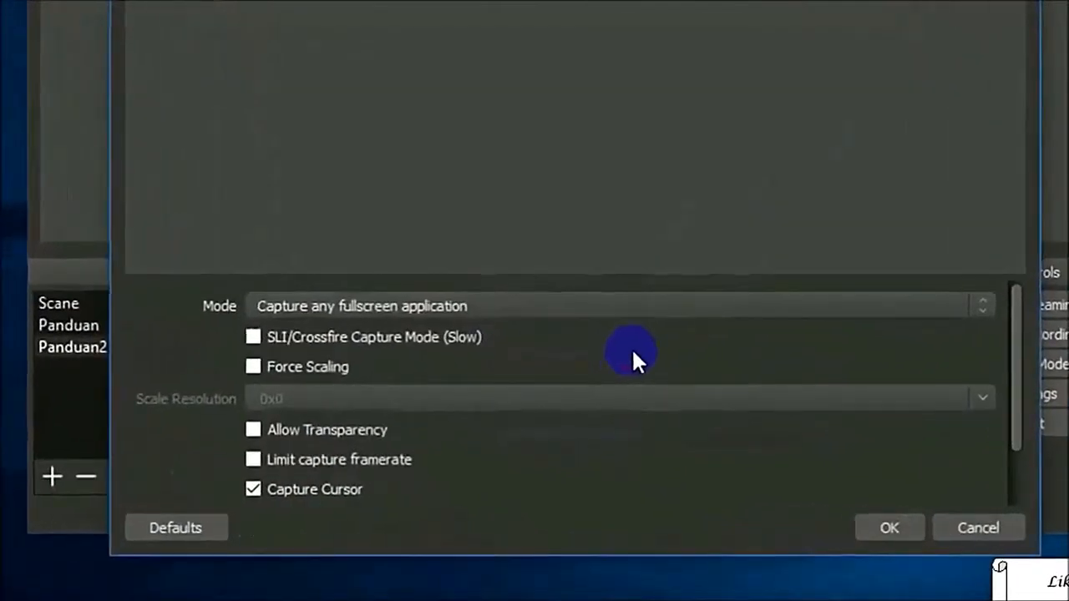
Step: Set the game source's mode to "Capture specific window" and choose "[AlienShooter.exe]: AlienShooter" as its window
left_click(607, 306)
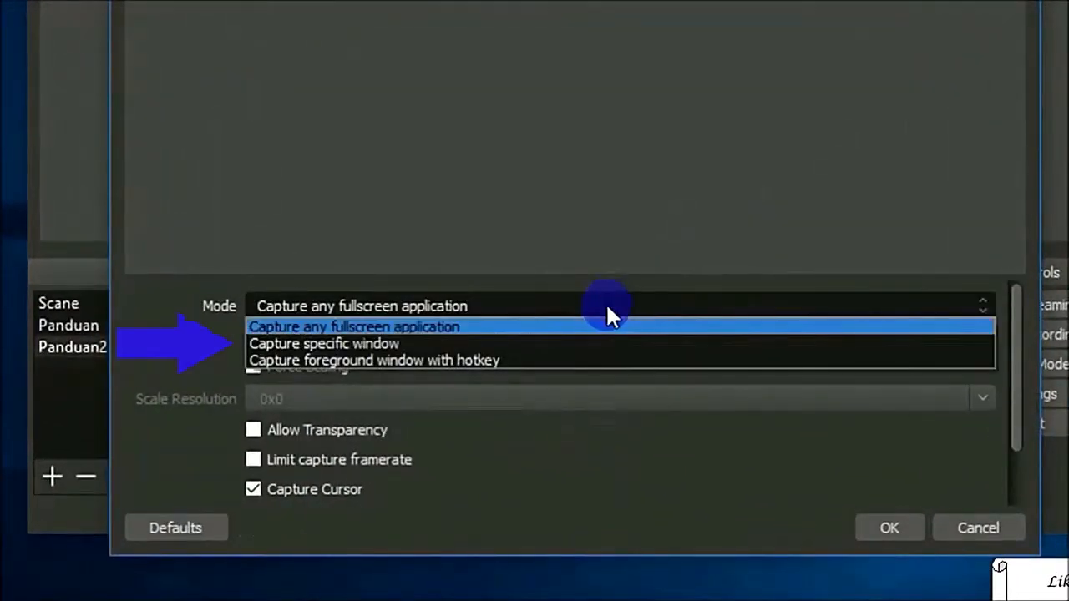
left_click(491, 343)
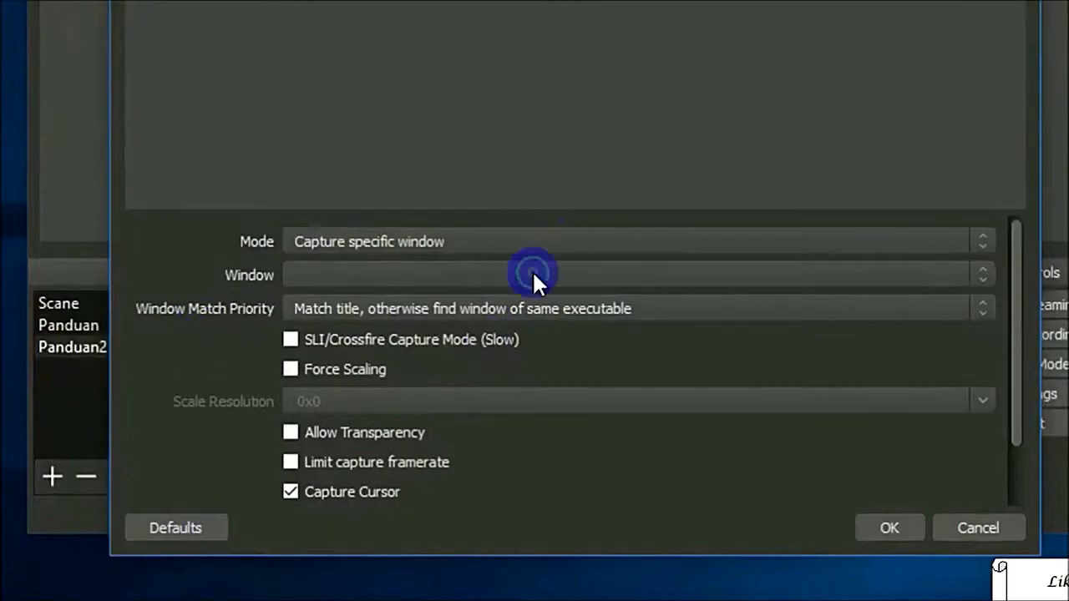
left_click(534, 275)
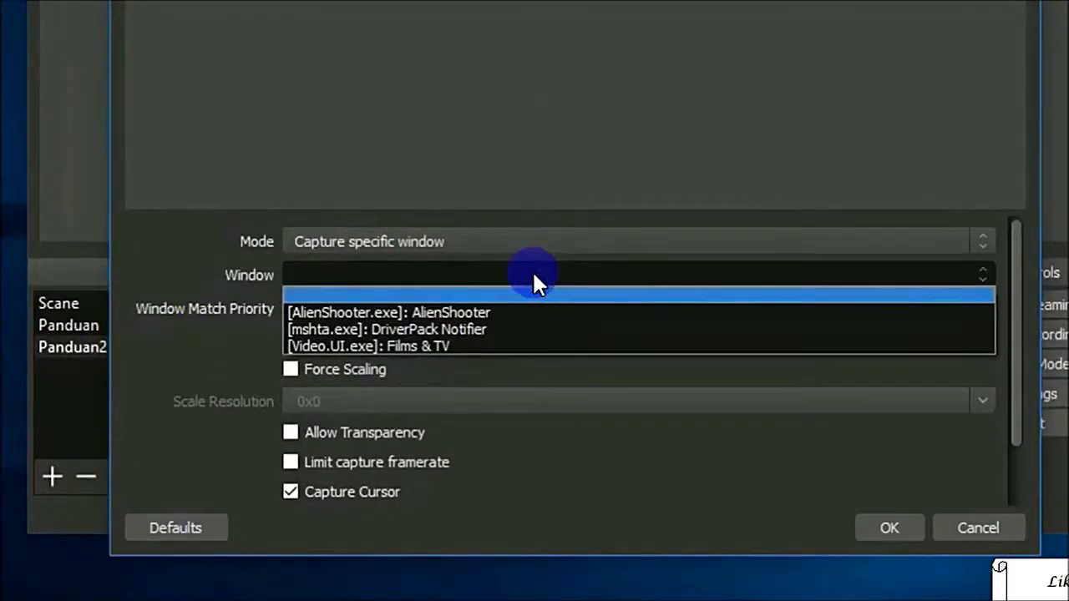
left_click(477, 314)
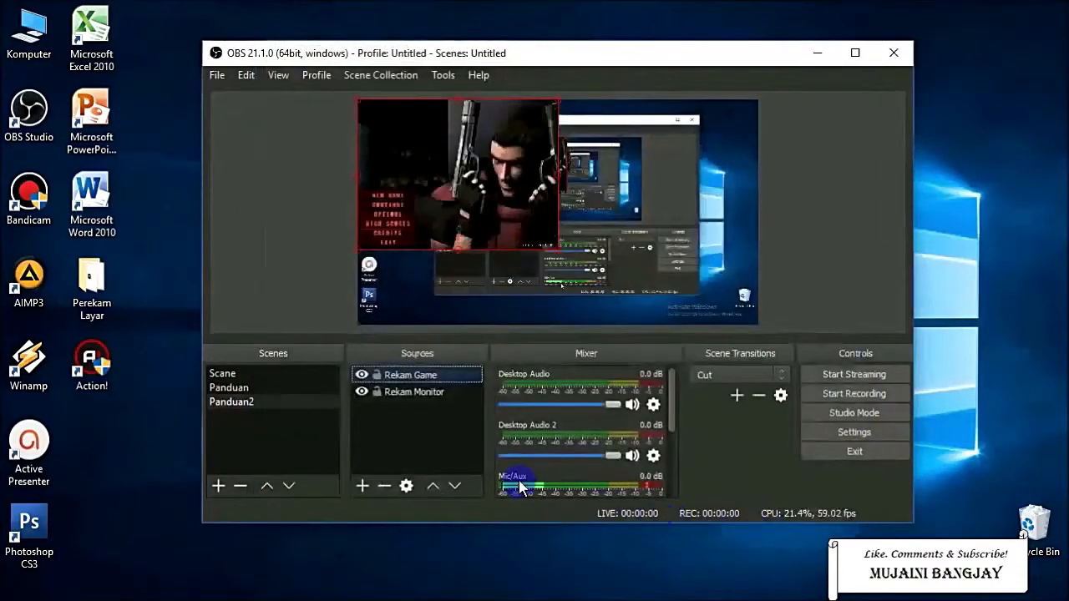
Step: Move the game capture toward the middle of the preview and enlarge it to fill the canvas height
left_click_drag(530, 244, 555, 159)
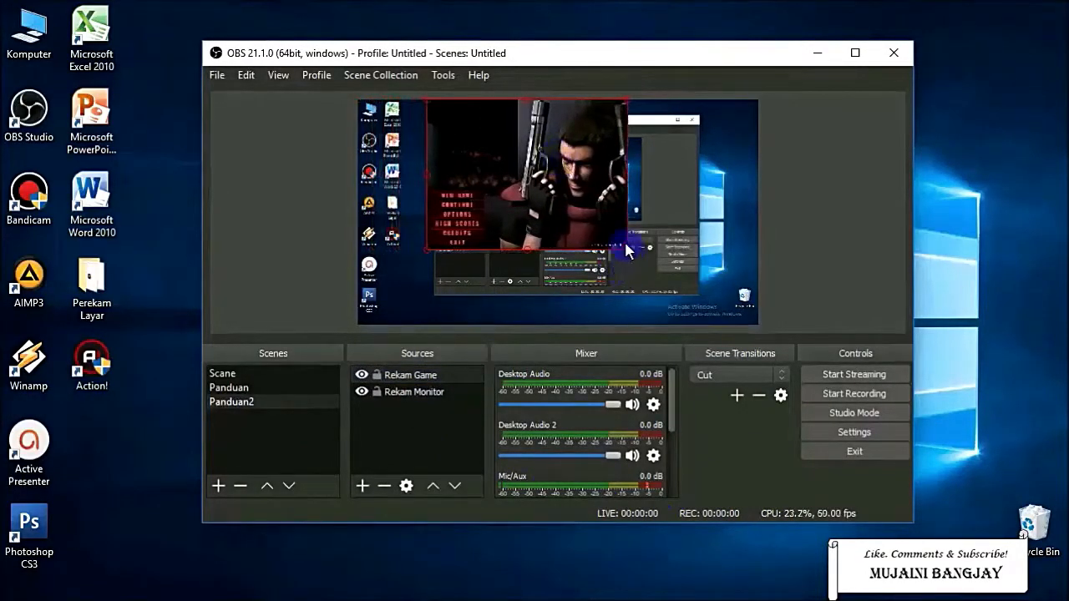
left_click_drag(628, 254, 683, 322)
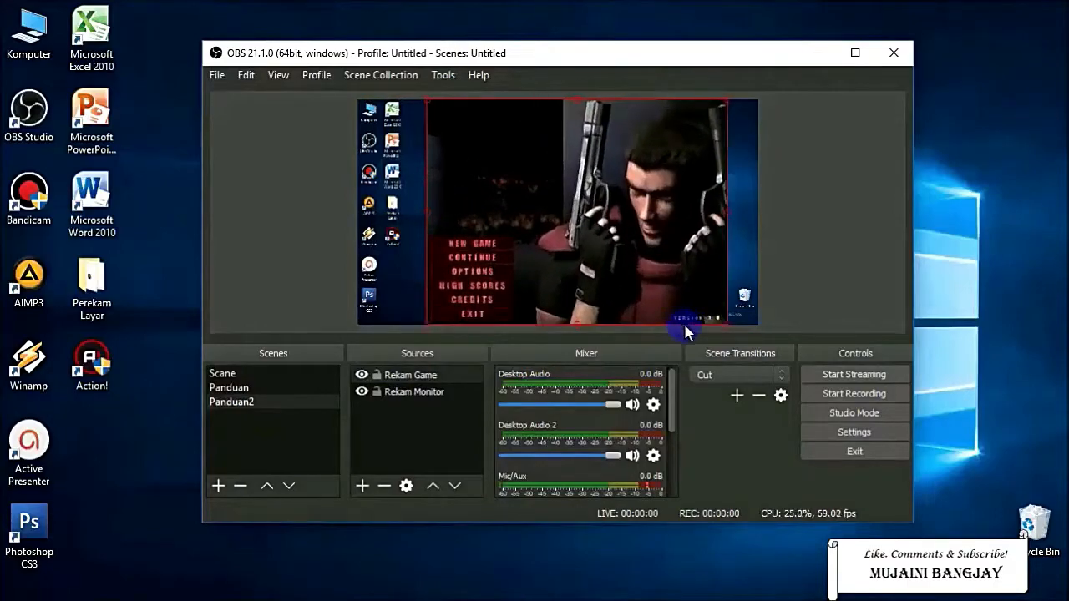
Step: Lock the Rekam Game and Rekam Monitor sources, checking in the preview that they cannot be moved
left_click(374, 375)
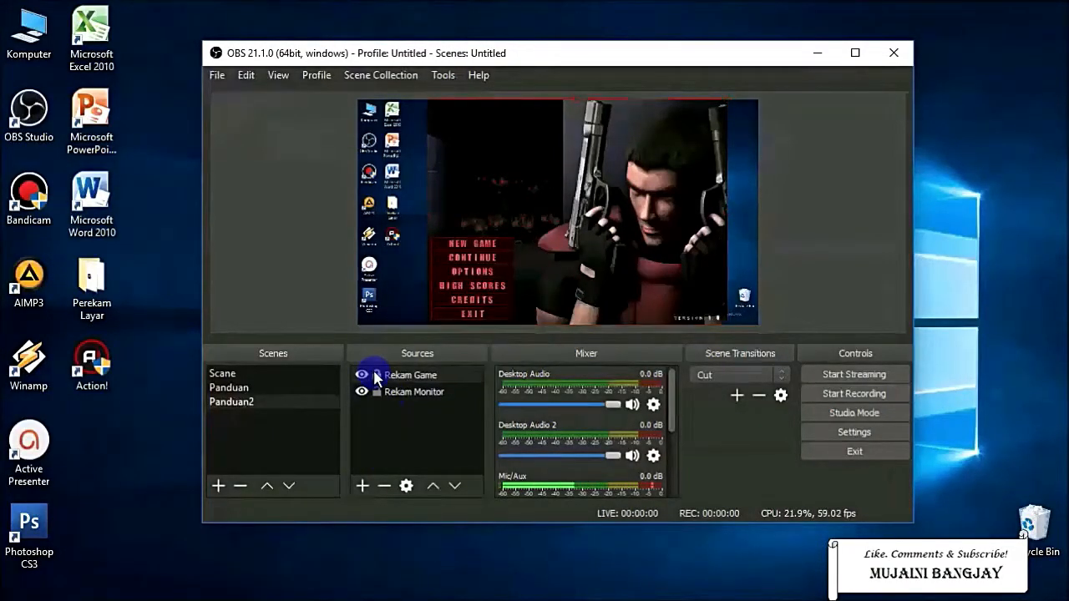
left_click(529, 169)
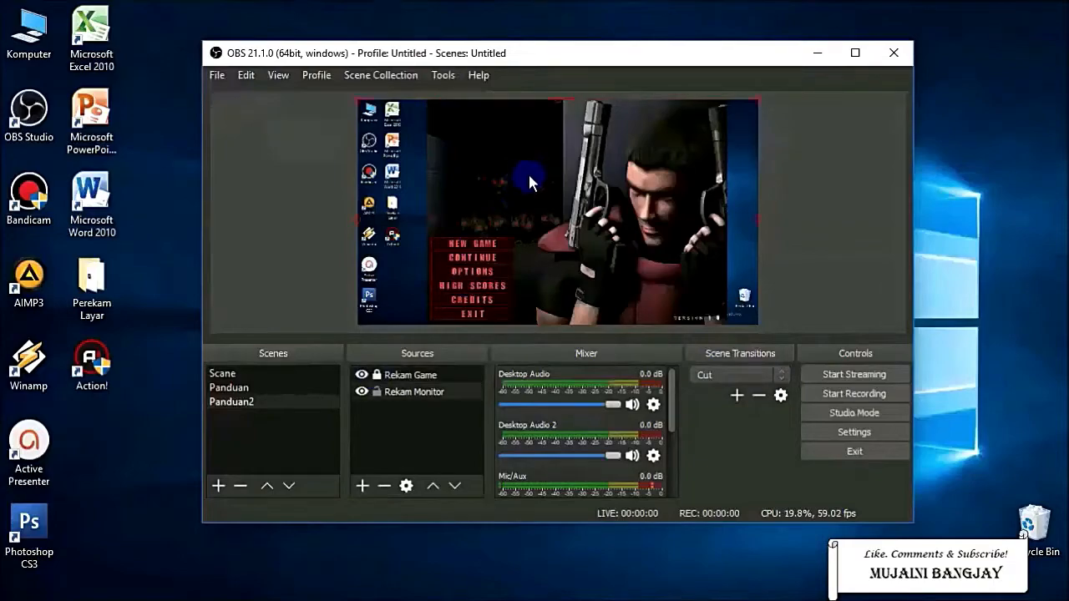
mouse_move(401, 165)
left_mouse_down()
mouse_move(401, 178)
mouse_move(400, 164)
left_mouse_up()
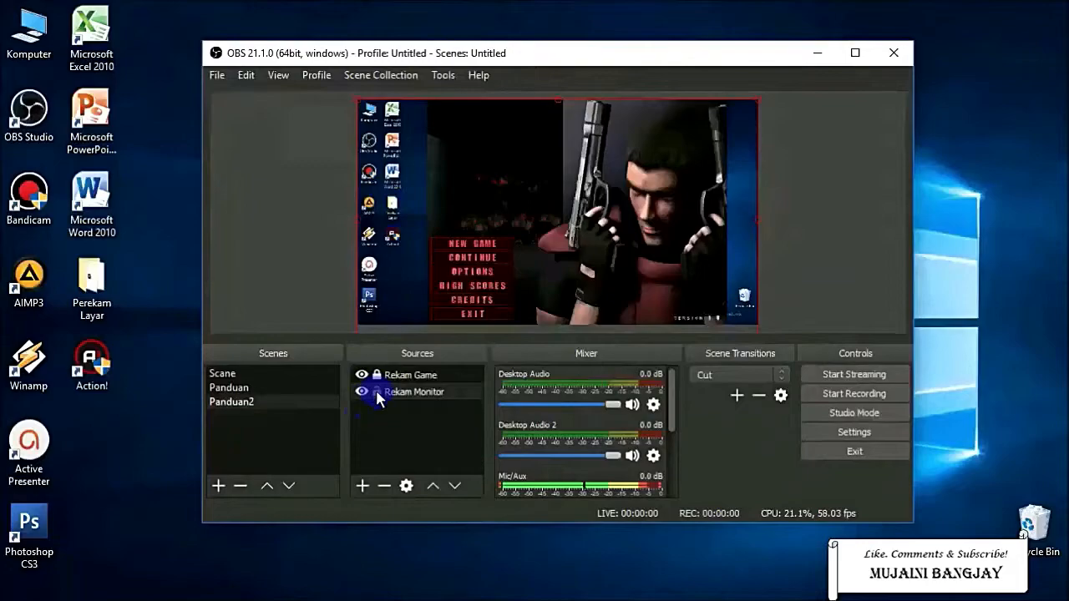
left_click(403, 291)
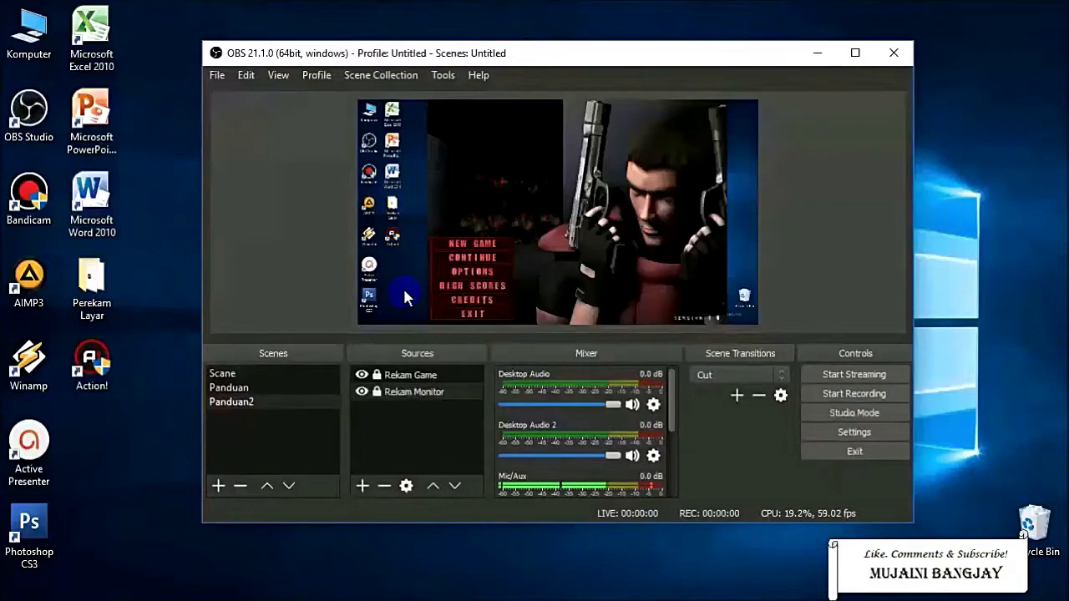
Step: Add a new Text (GDI+) source named "Keterangan panduan" to the Panduan2 scene
left_click(363, 486)
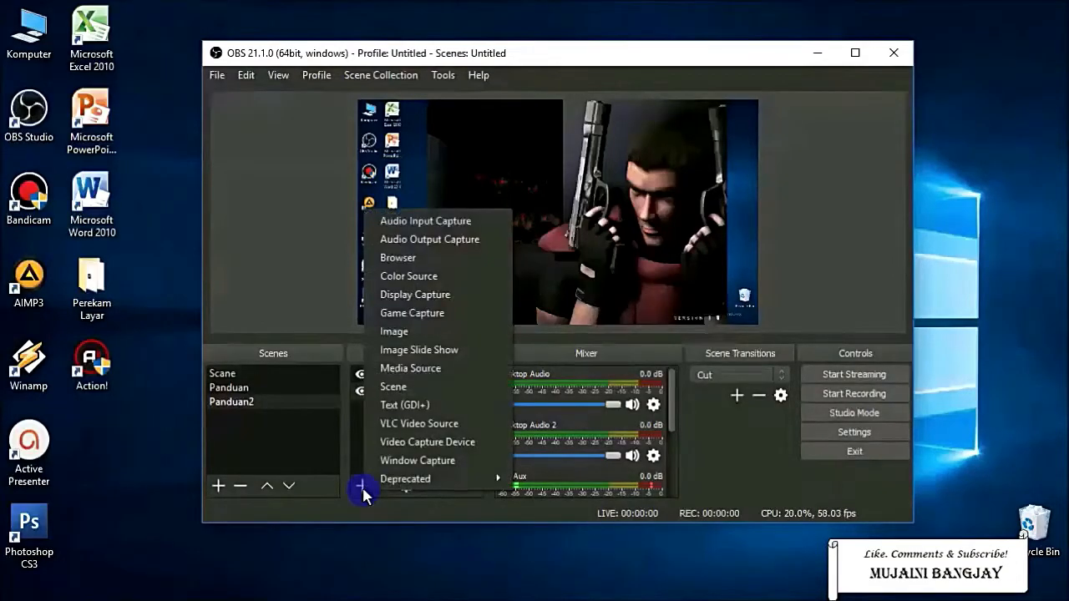
left_click(457, 404)
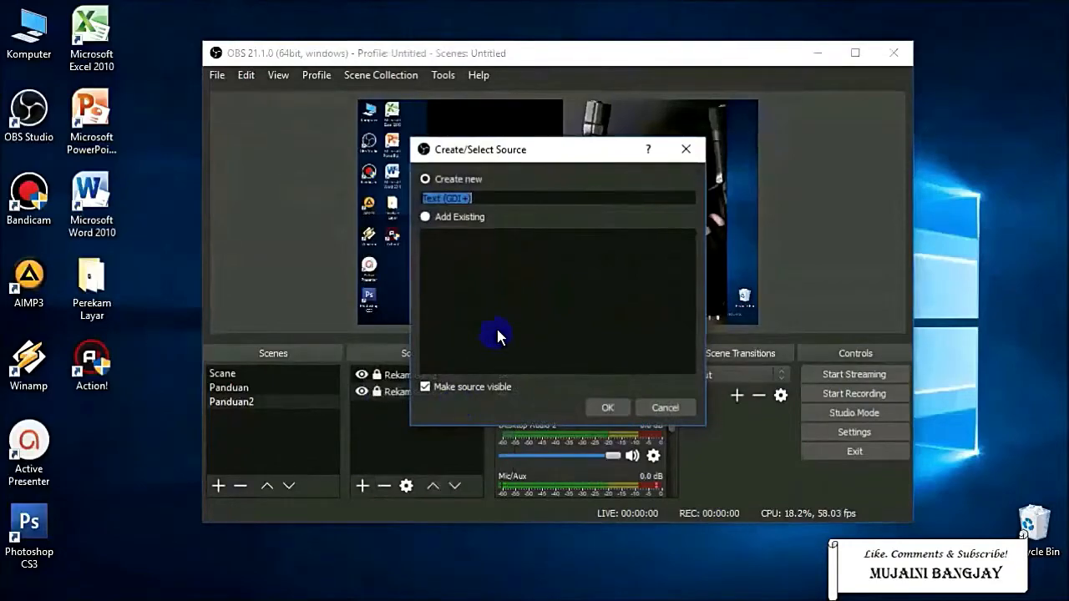
type("Keter")
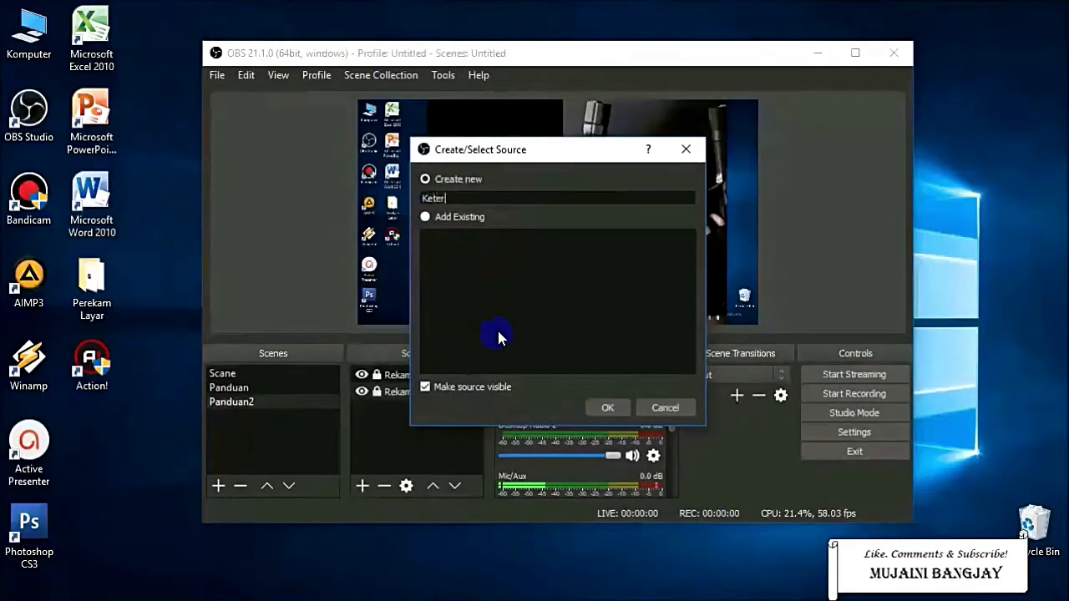
type("angan ")
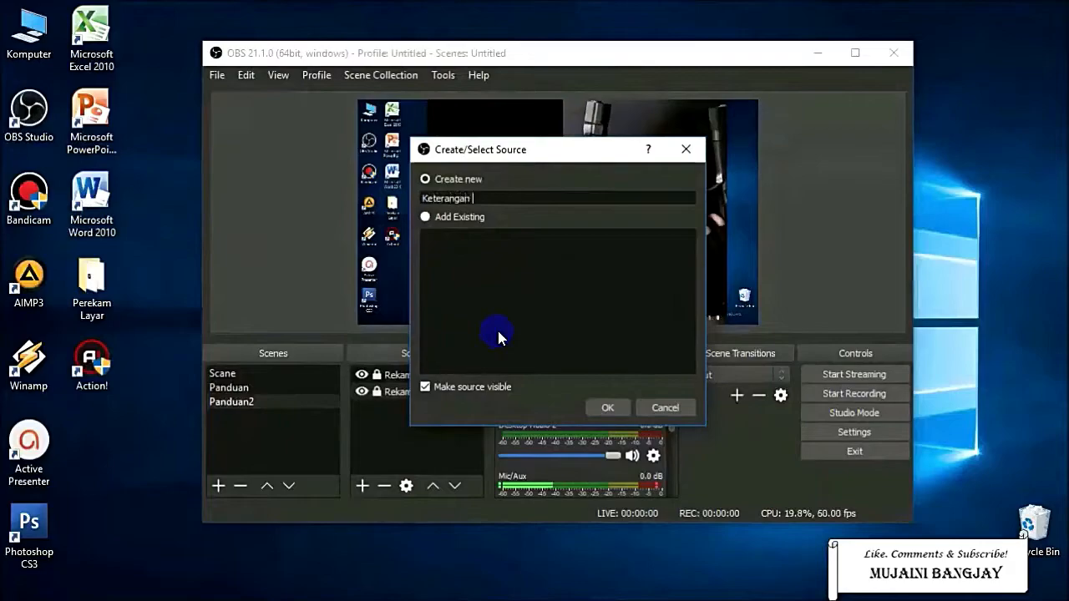
type("panduan")
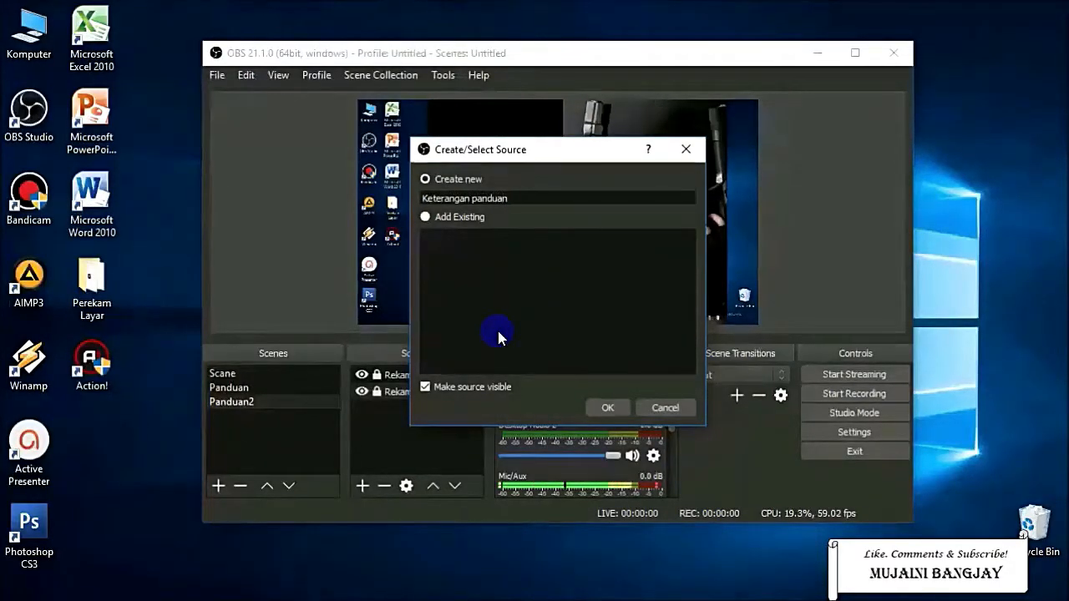
left_click(605, 409)
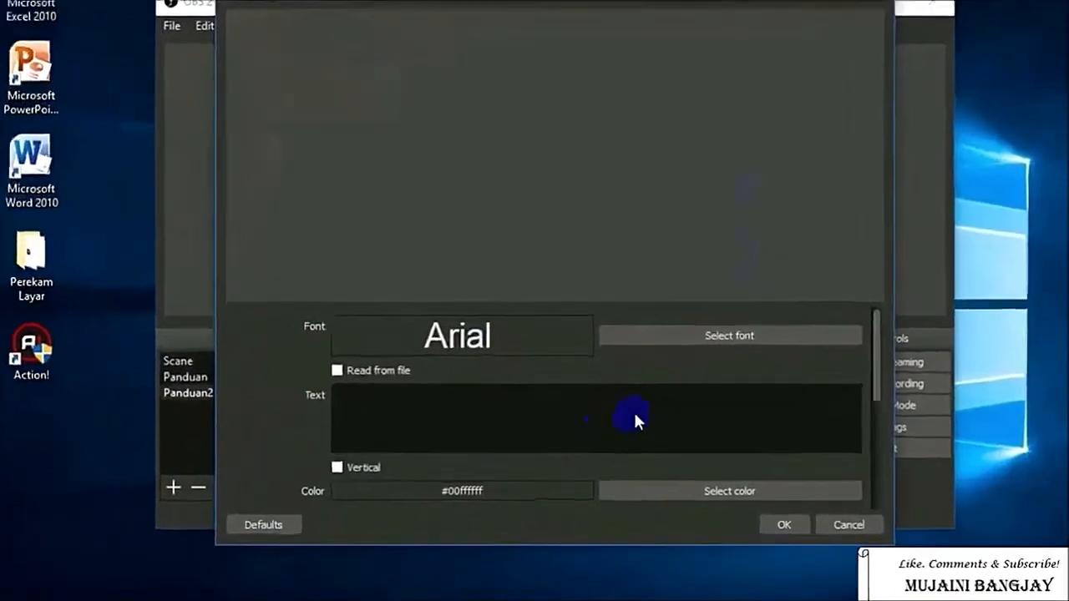
Step: Set the font of the Keterangan panduan text source to Times New Roman
left_click(706, 322)
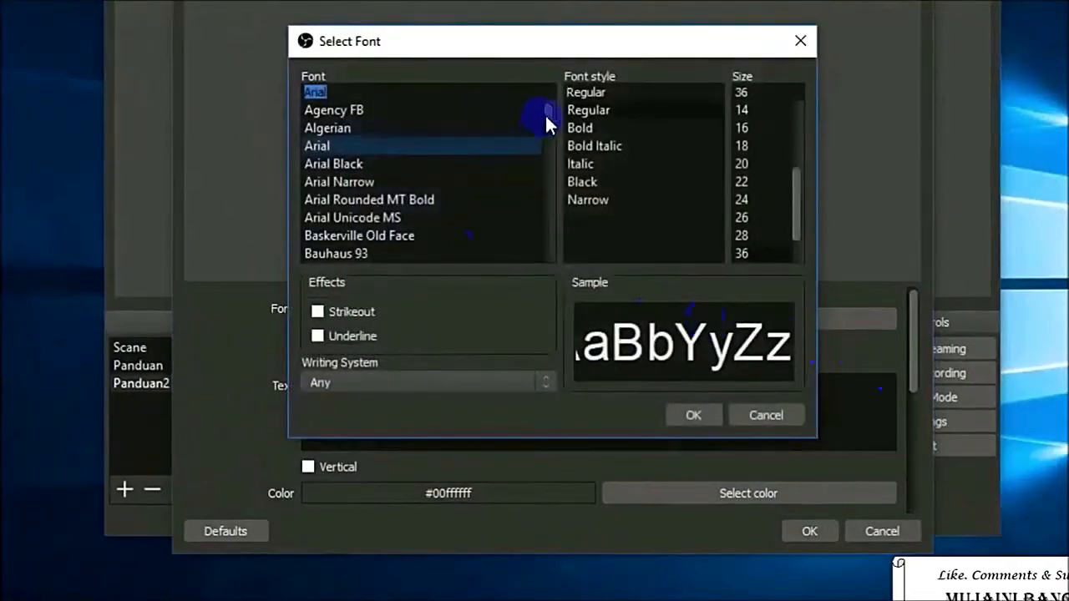
left_click_drag(546, 113, 555, 230)
left_click(410, 127)
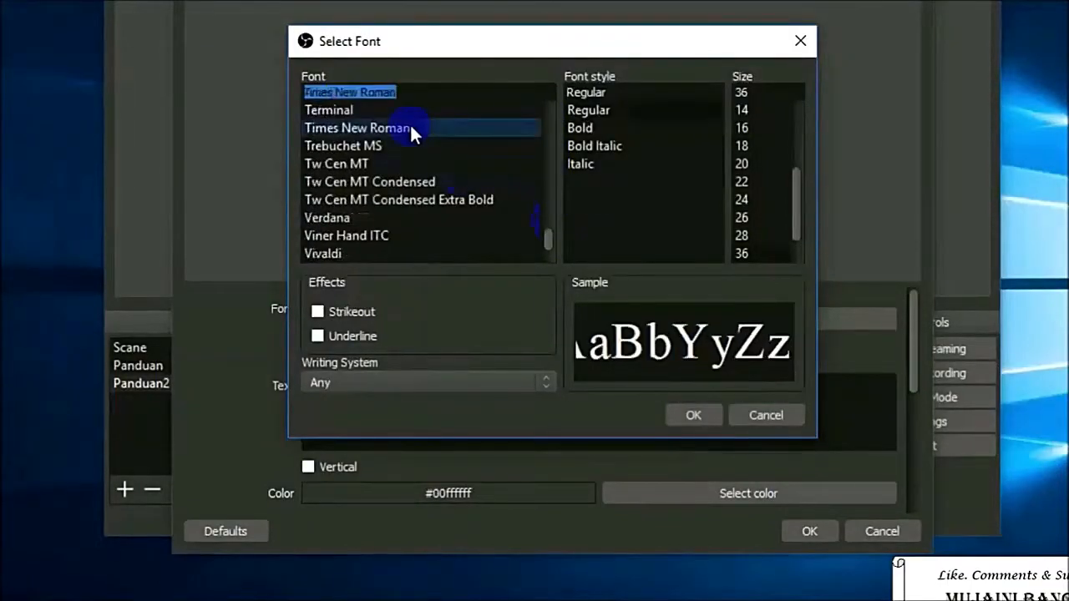
left_click(692, 415)
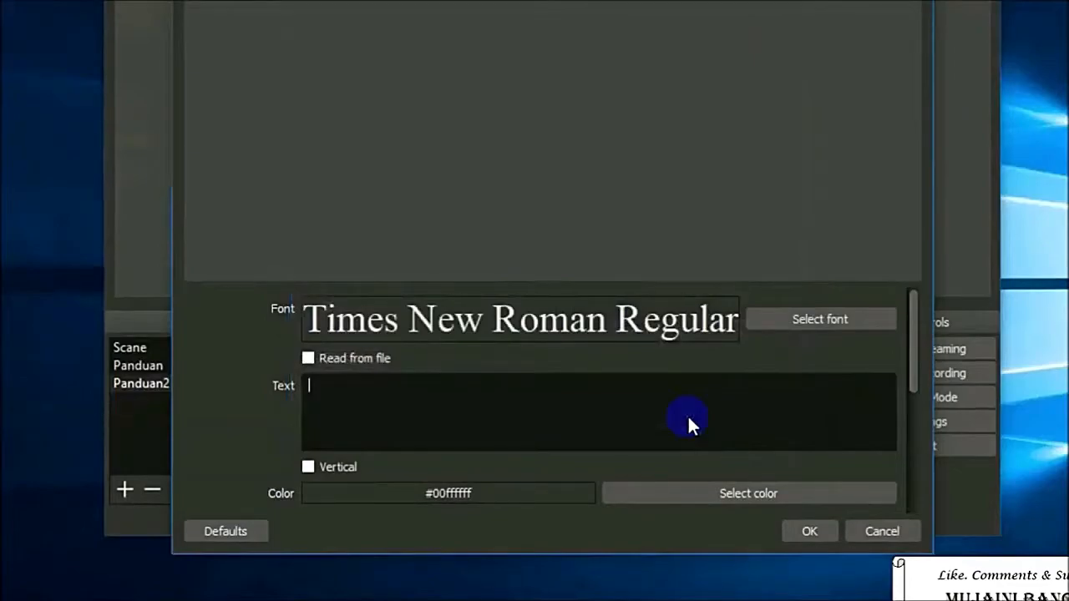
Step: Enter "Keterangan dari panduan menggunakan OBS Studio" as the content of the text source
type("Keter")
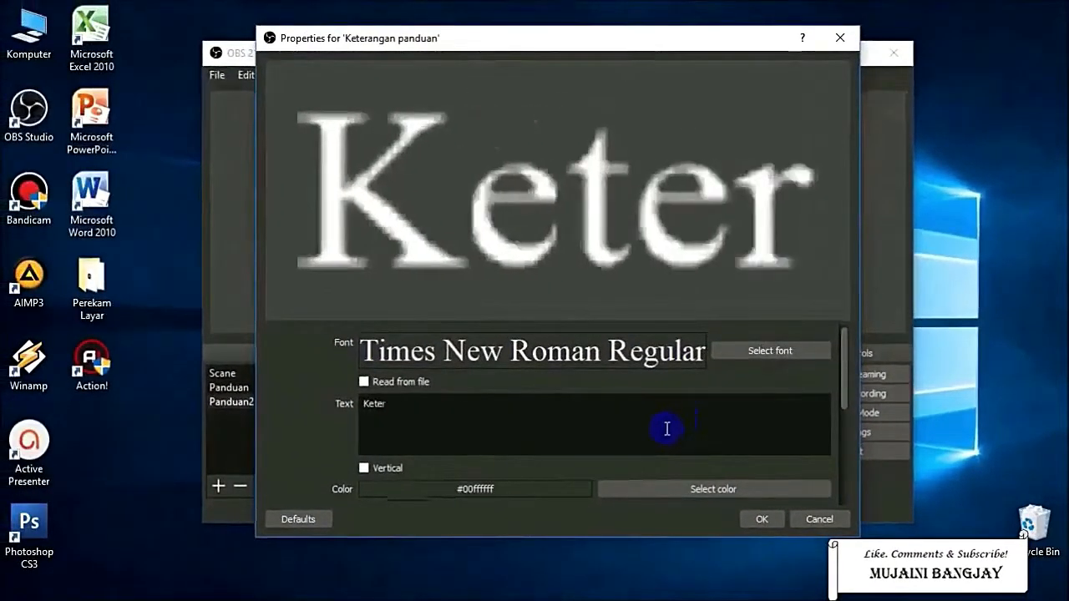
type("angan dari ")
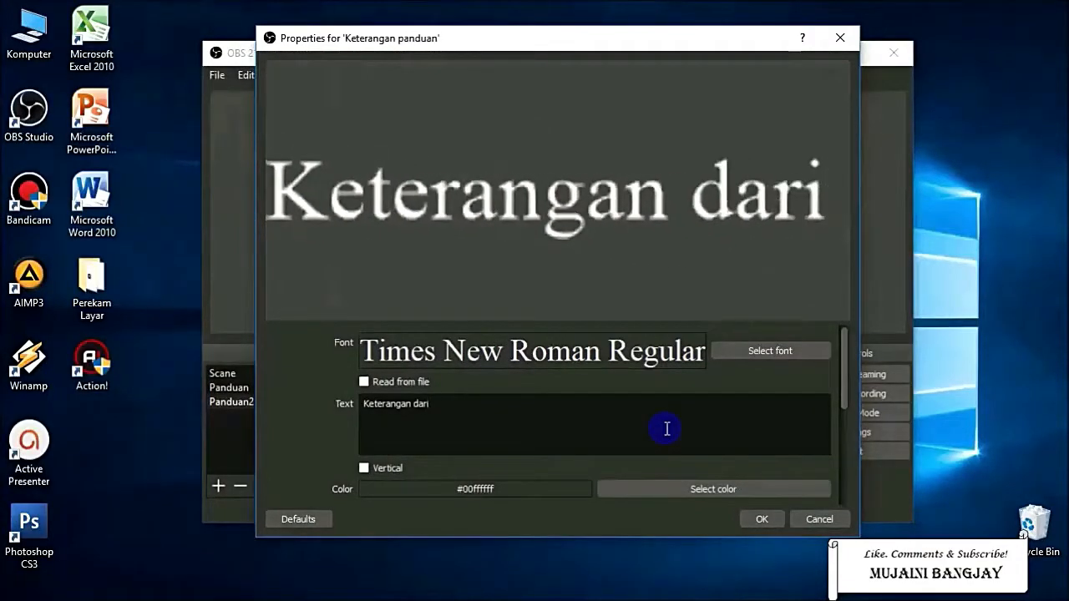
type("panduan menggunakan")
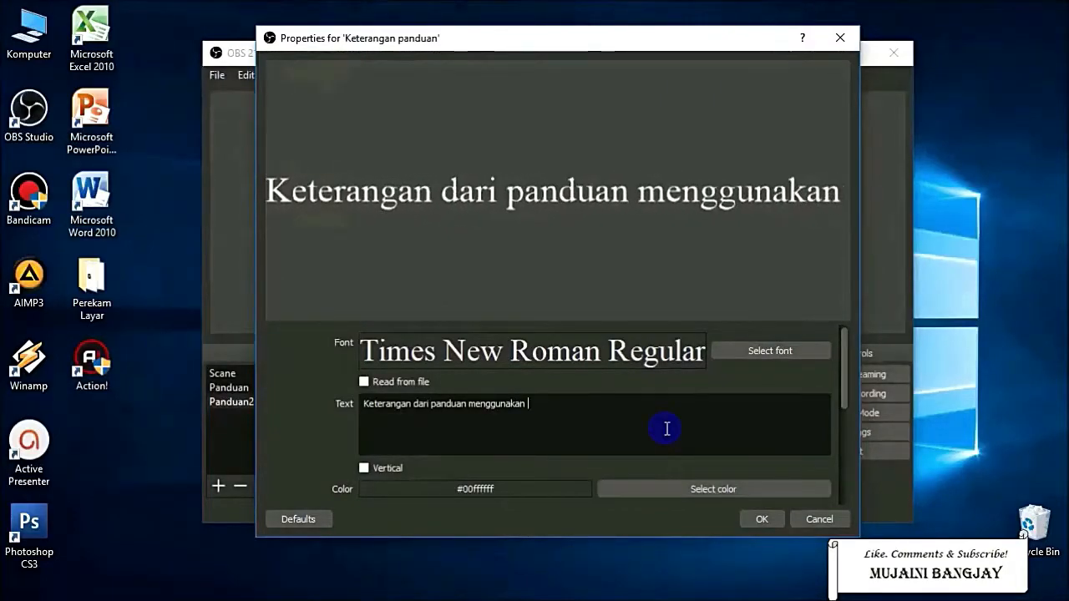
type(" OBS")
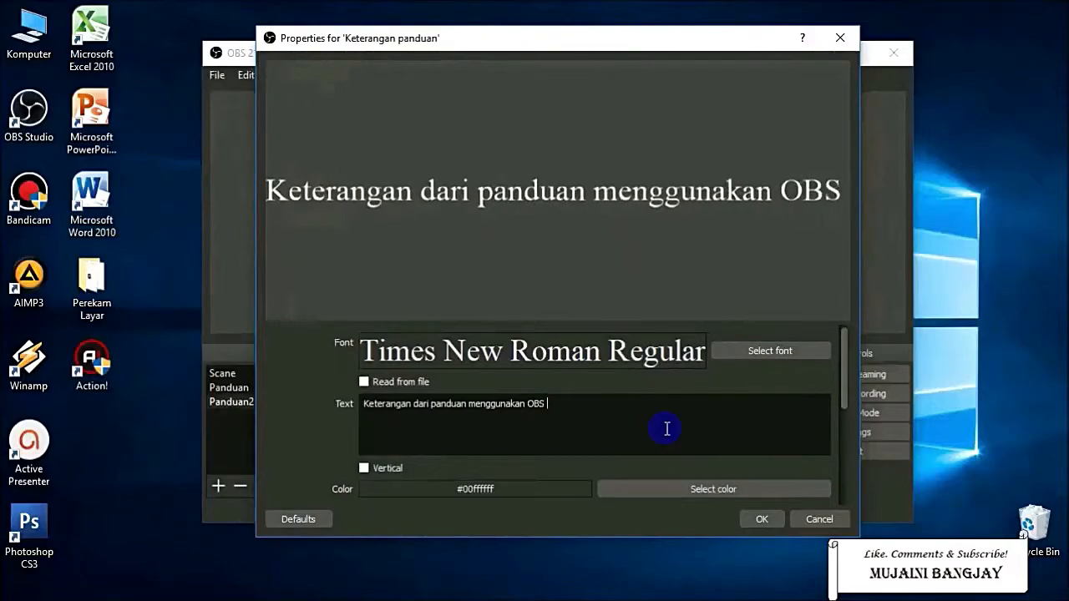
type(" Studio")
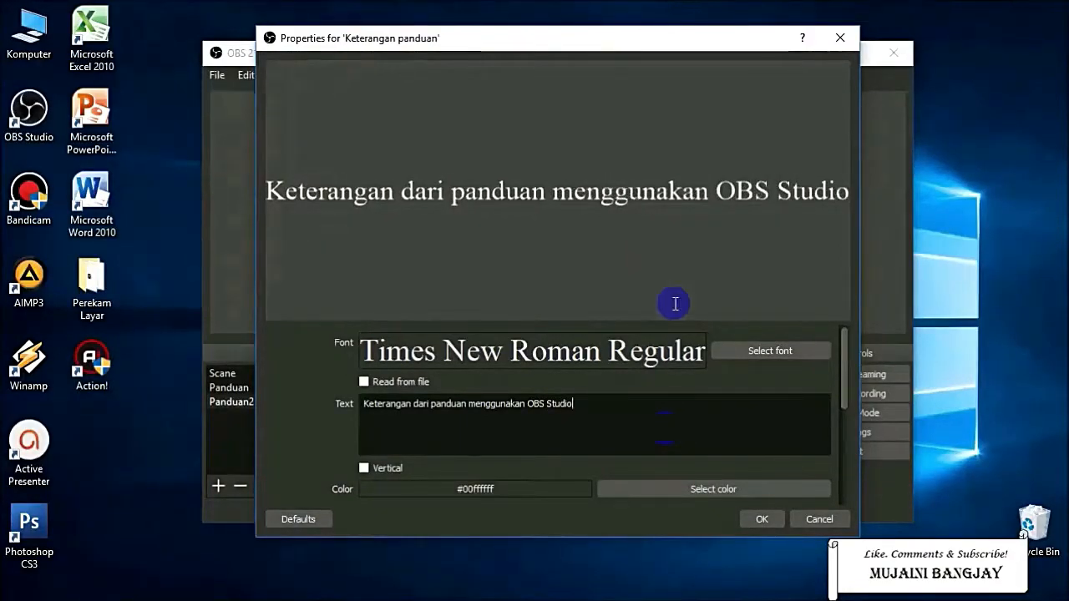
Step: Accept white (#ffffff) as text color and black (#000000) as background color, and confirm the text source's properties
left_click(726, 489)
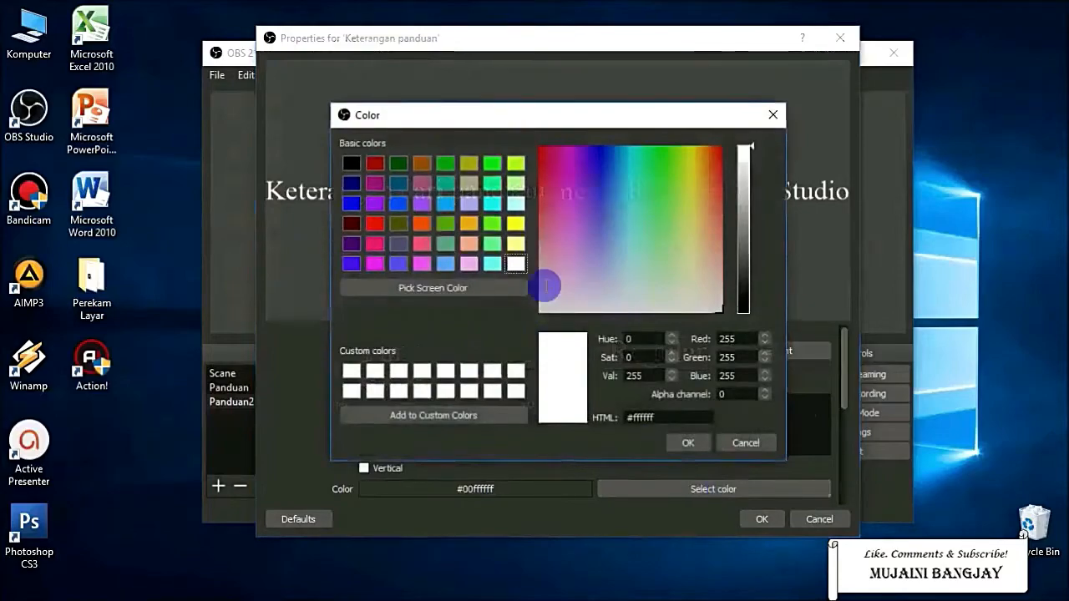
left_click(686, 445)
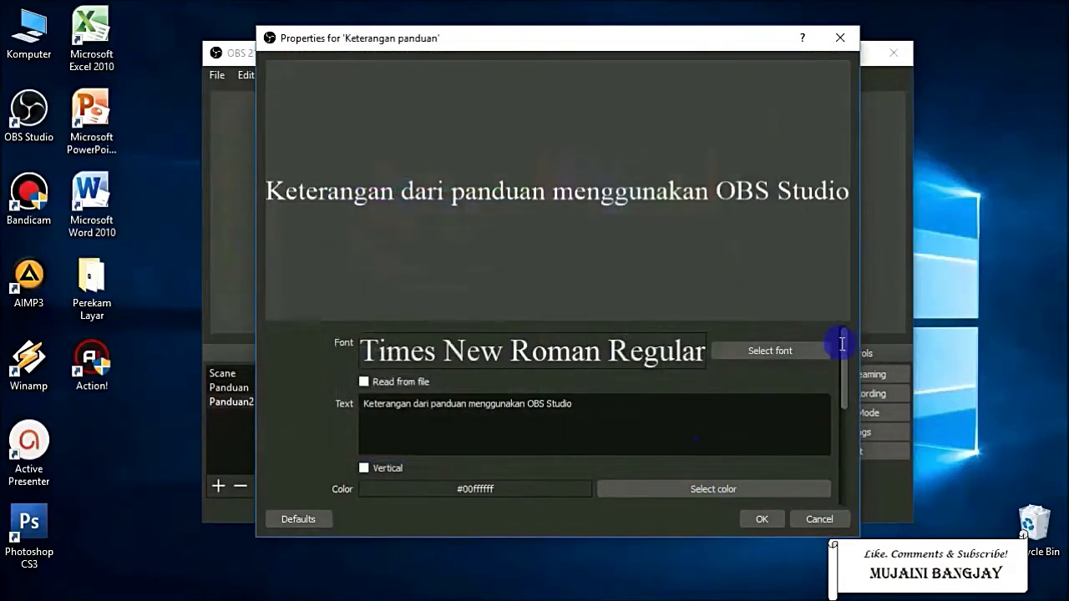
left_click_drag(842, 343, 851, 413)
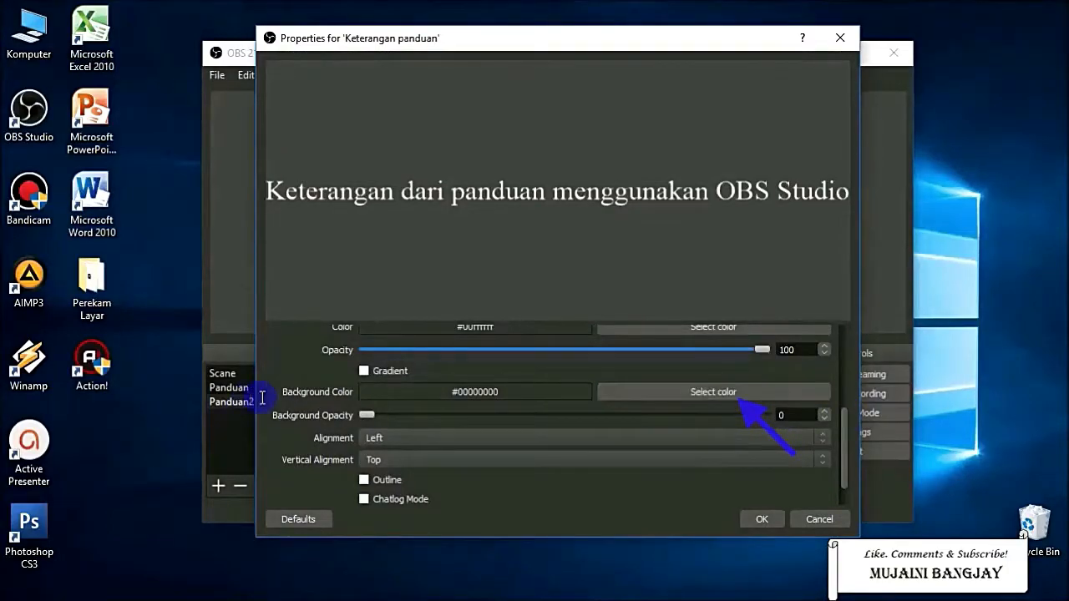
left_click(706, 392)
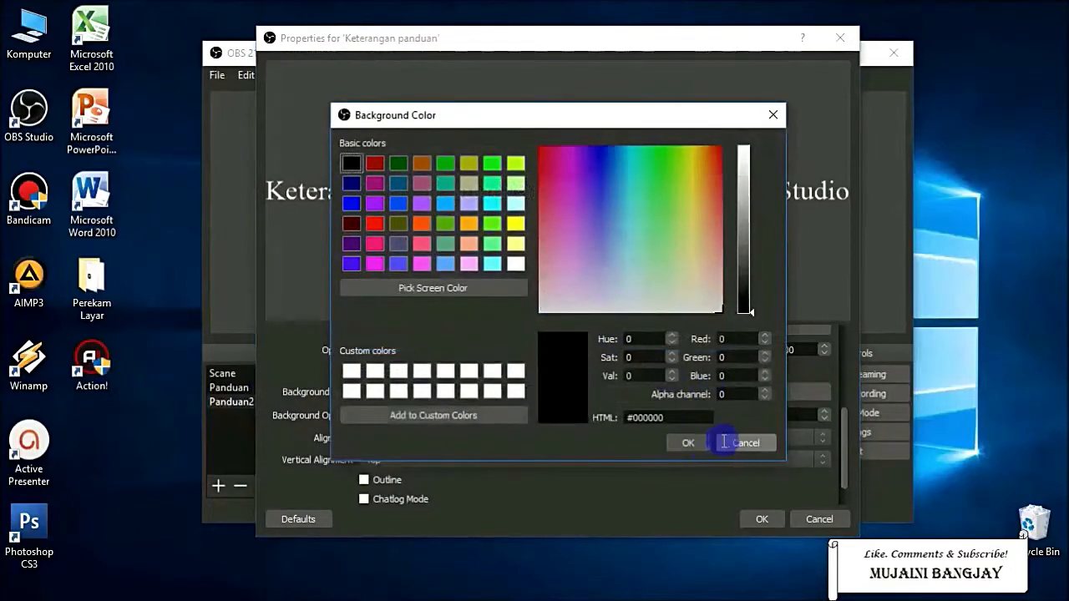
left_click(686, 443)
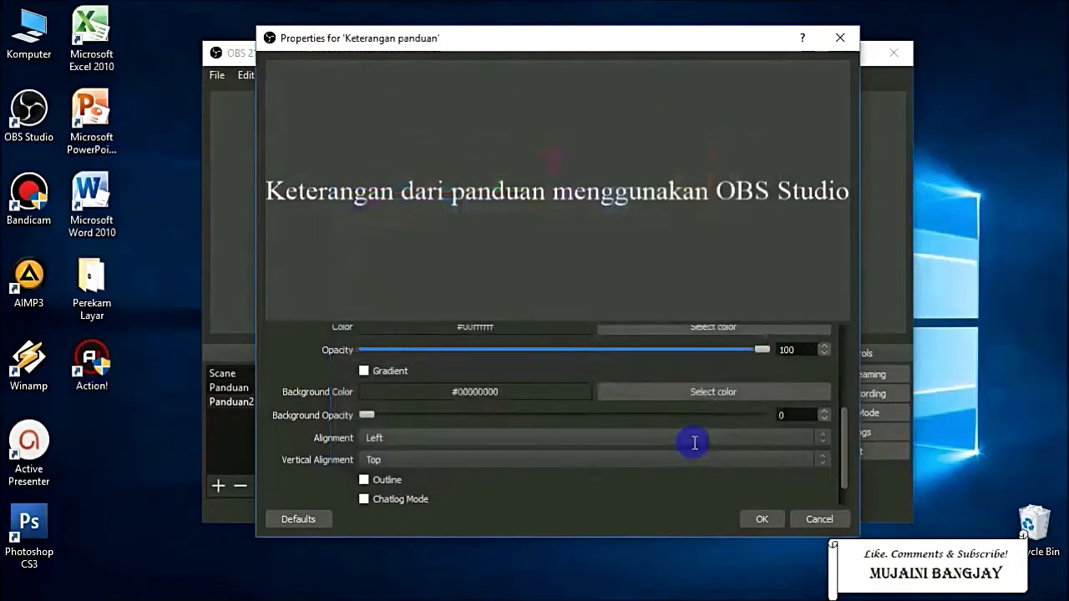
left_click(761, 518)
Step: Move the Keterangan panduan text to the middle of the preview canvas and enlarge it to most of the canvas width
left_click_drag(487, 102, 589, 199)
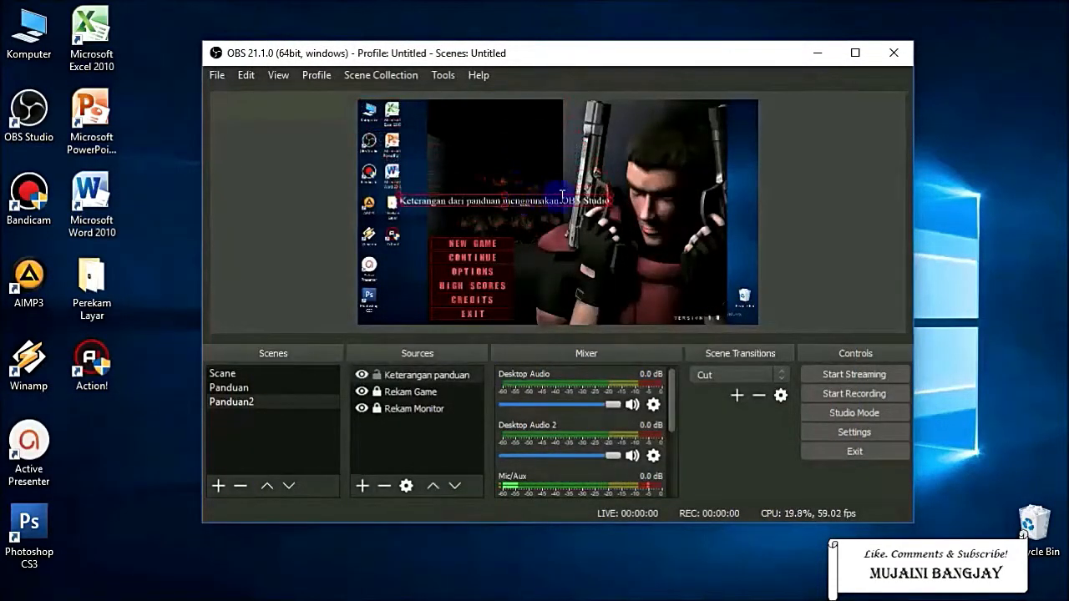
mouse_move(610, 209)
left_mouse_down()
mouse_move(620, 222)
mouse_move(603, 216)
left_mouse_up()
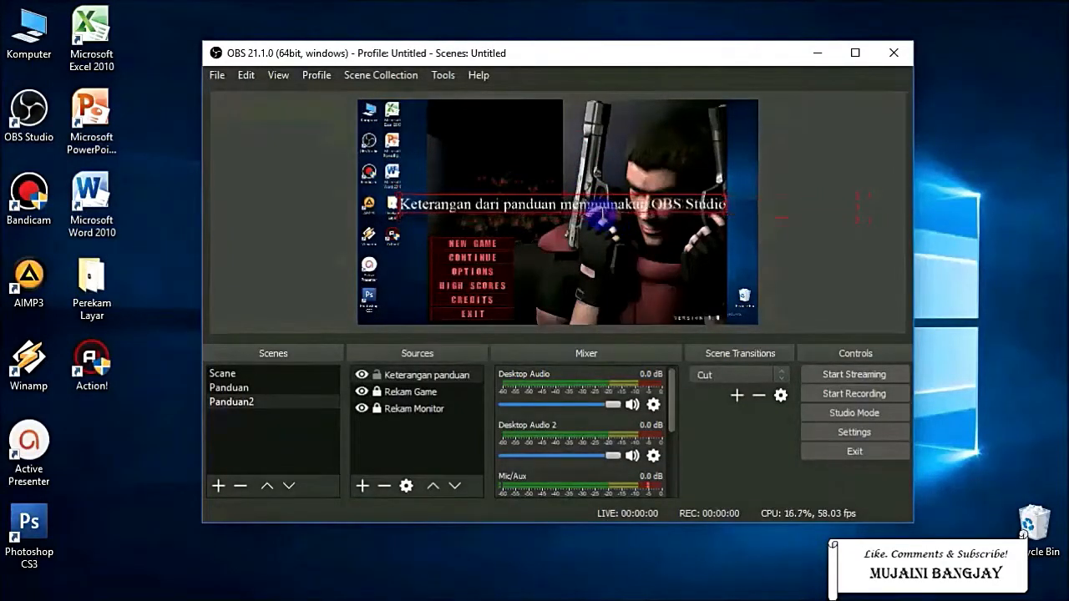
left_click(410, 434)
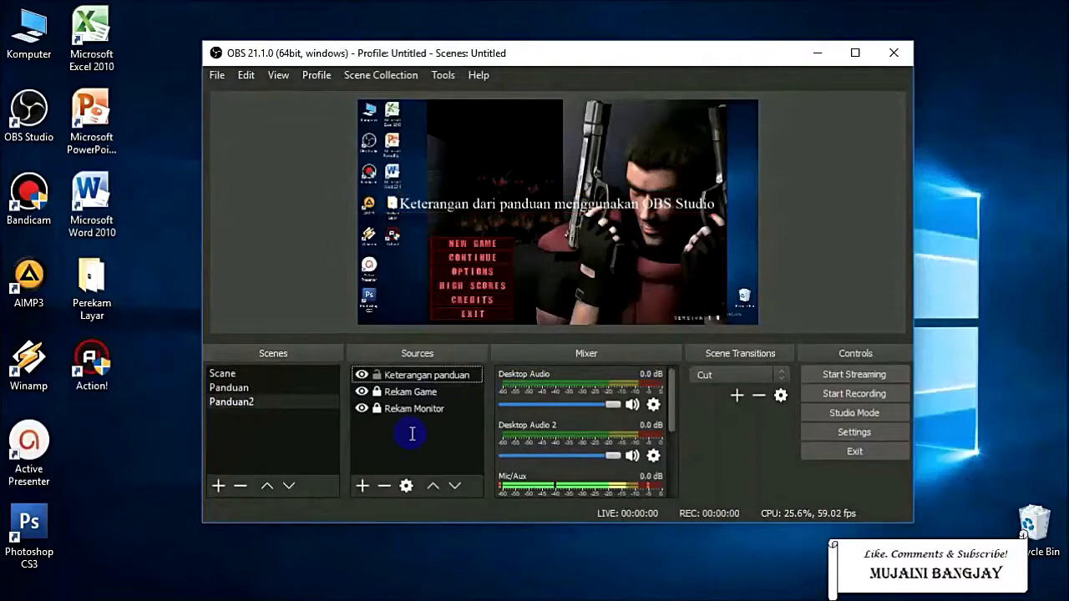
Step: Add a new Video Capture Device source named "Webcame" using the VGA Webcam device with its default properties
left_click(359, 486)
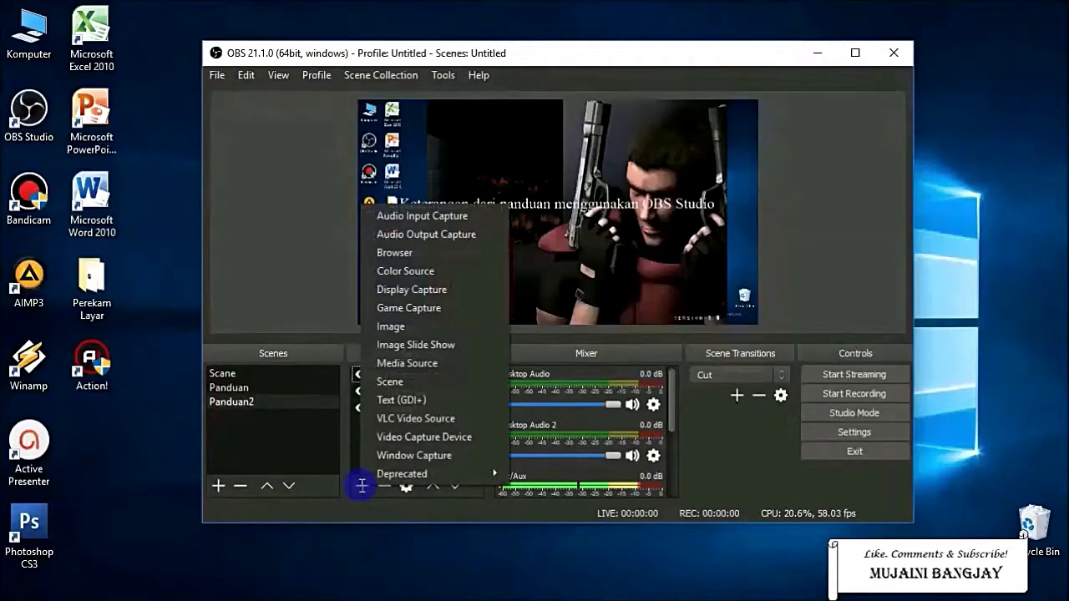
left_click(451, 437)
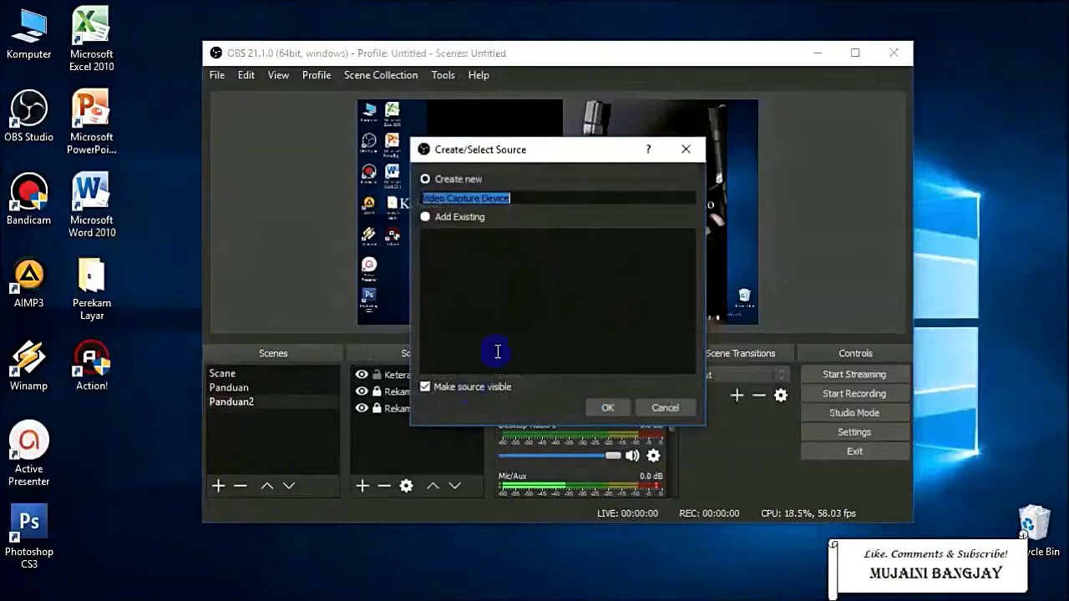
type("W")
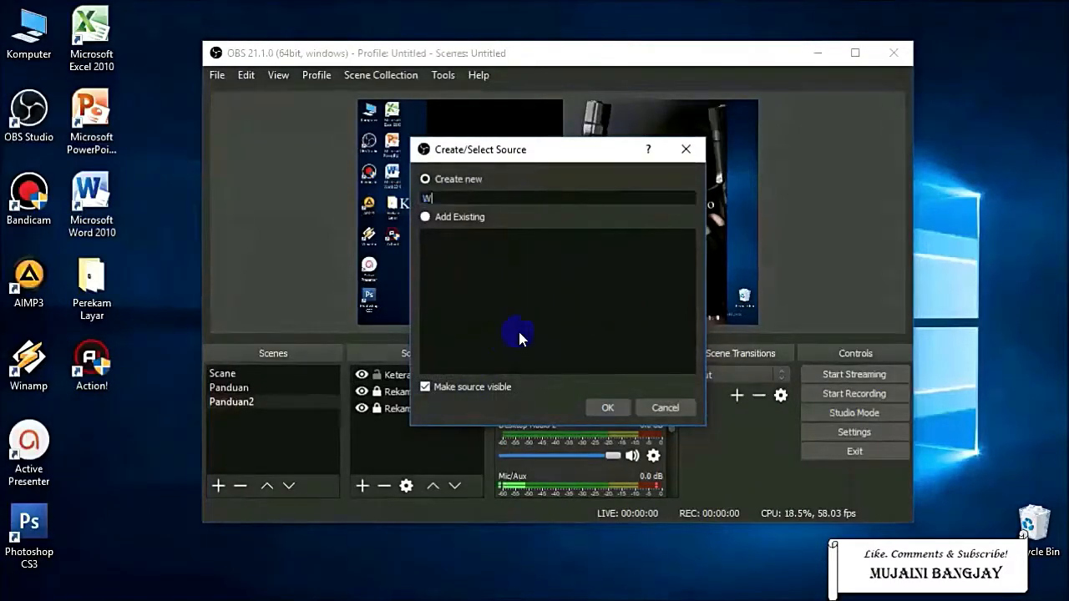
type("ebcame")
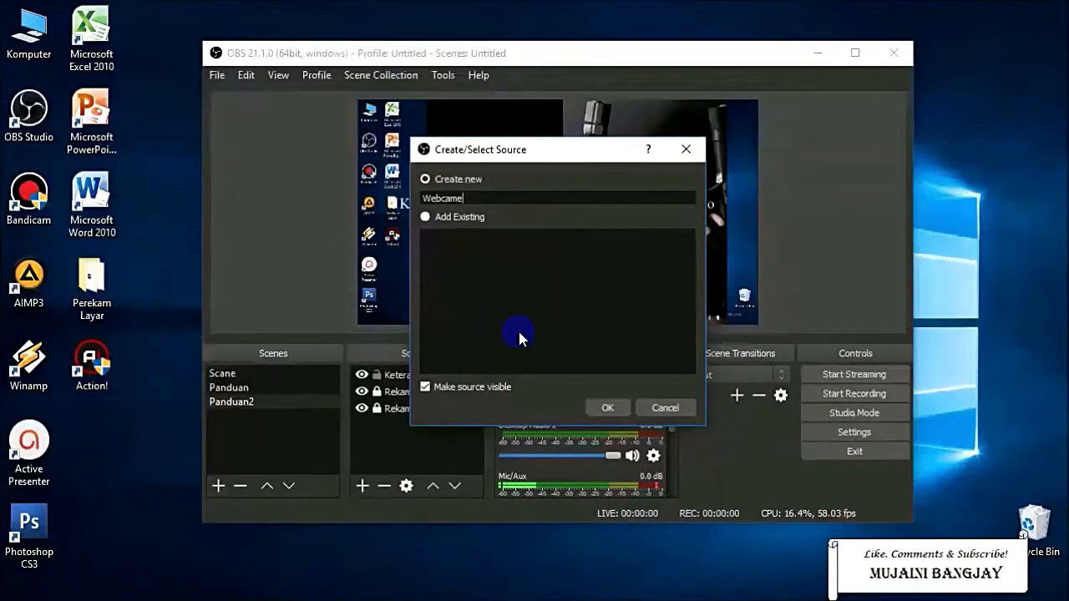
left_click(607, 408)
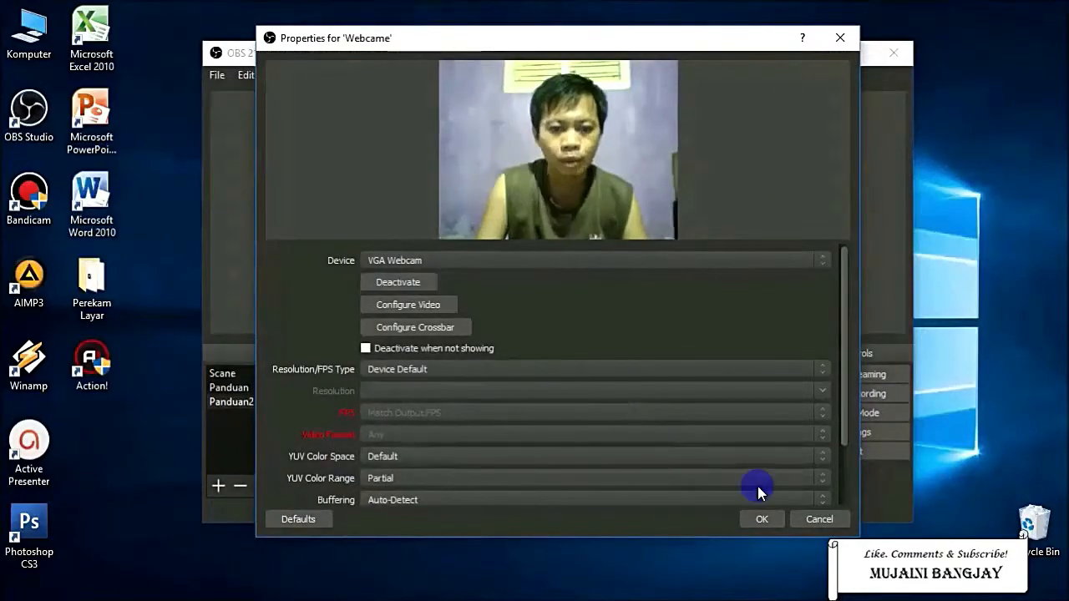
left_click(760, 518)
Step: Scale the webcam picture down into the lower-right corner of the preview canvas and lock the Webcame source
left_click_drag(558, 251, 486, 194)
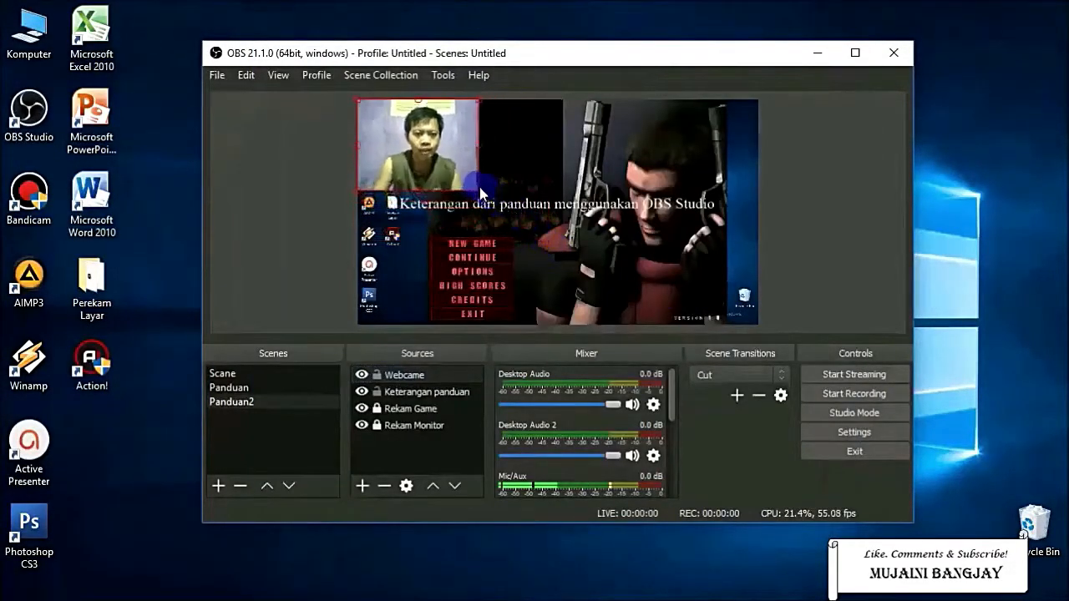
left_click_drag(416, 122, 697, 255)
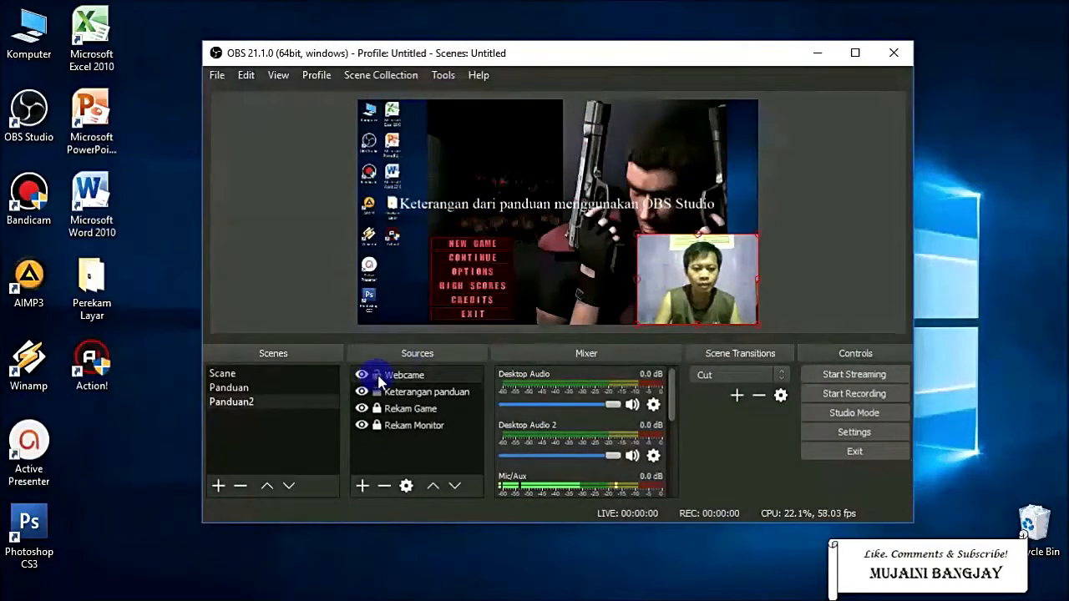
left_click(651, 283)
left_click(403, 375)
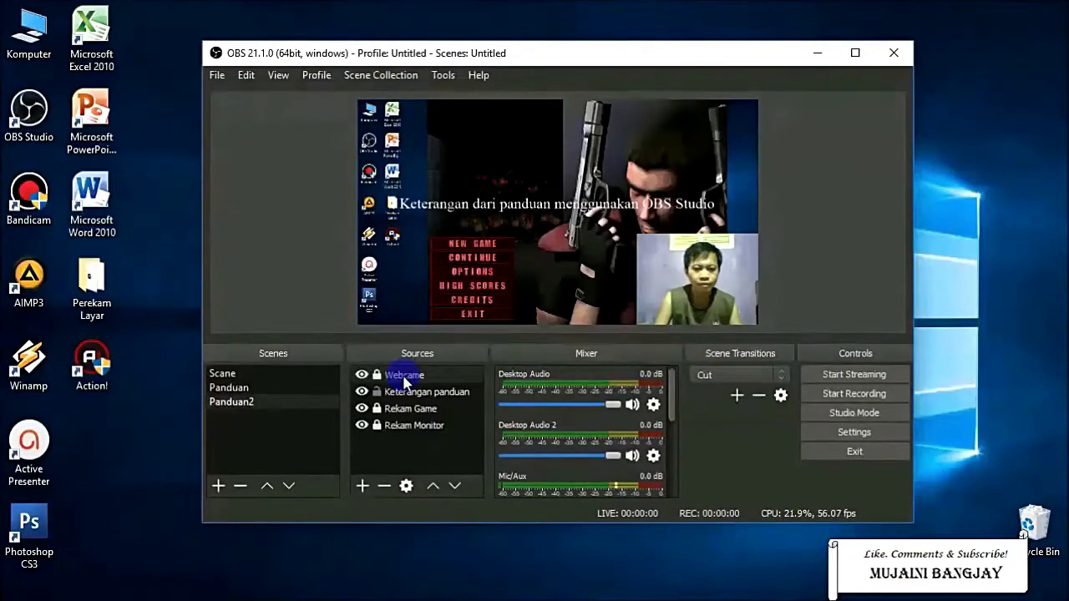
Step: Change the interface theme to Default in the general settings
left_click(869, 438)
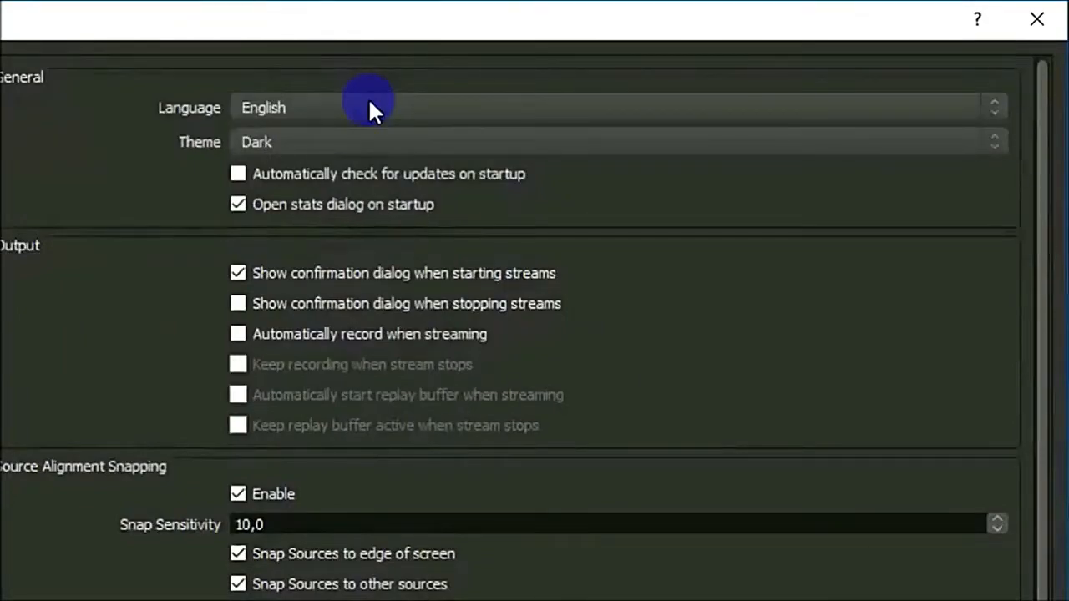
left_click(337, 142)
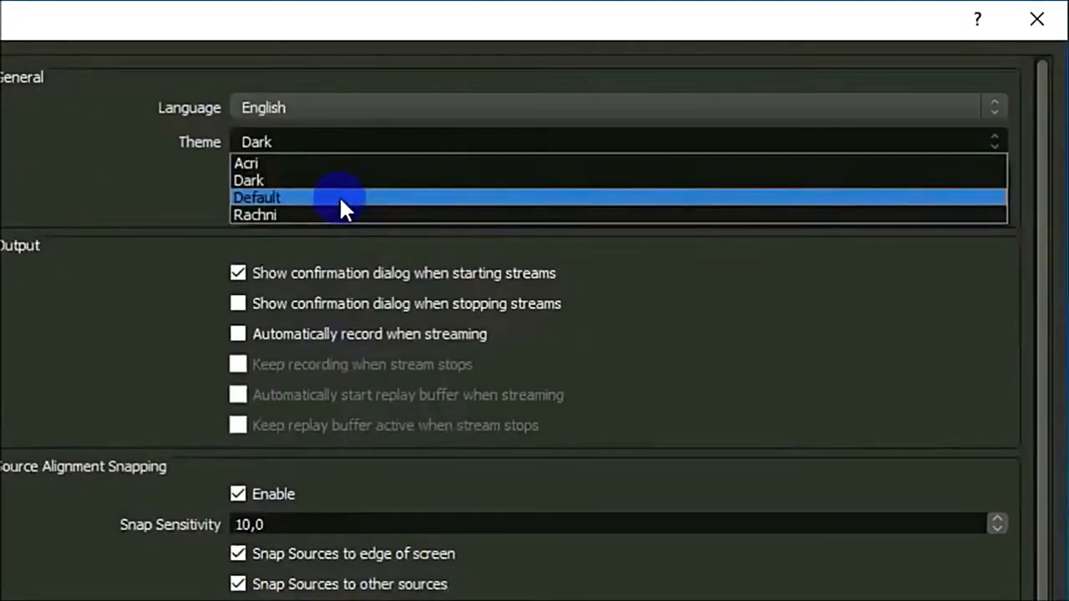
left_click(339, 195)
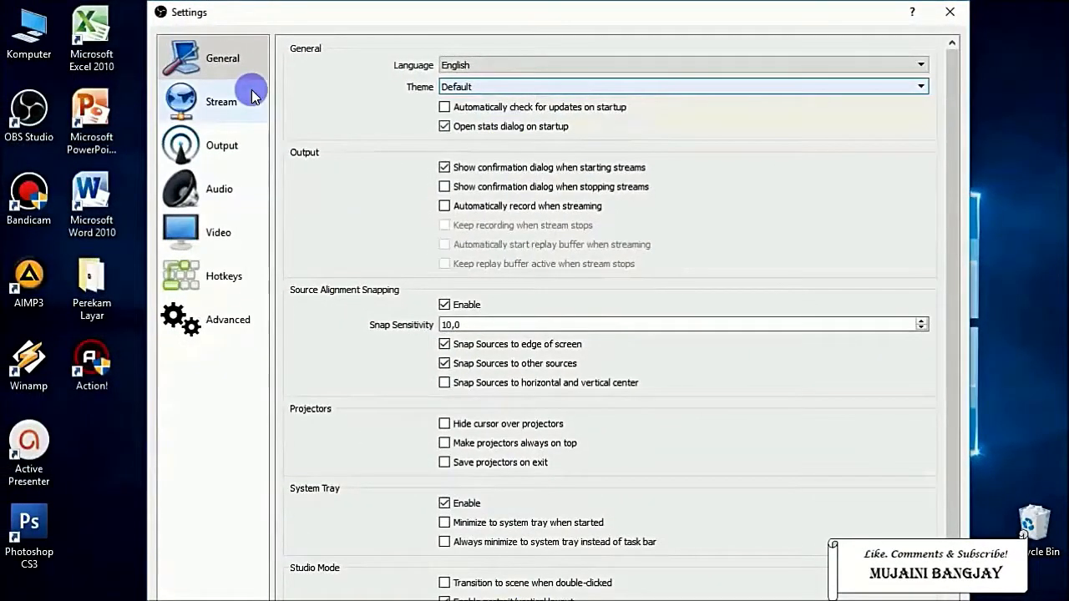
Step: Set the stream type to Streaming Services and the service to YouTube / YouTube Gaming in the stream settings
left_click(231, 103)
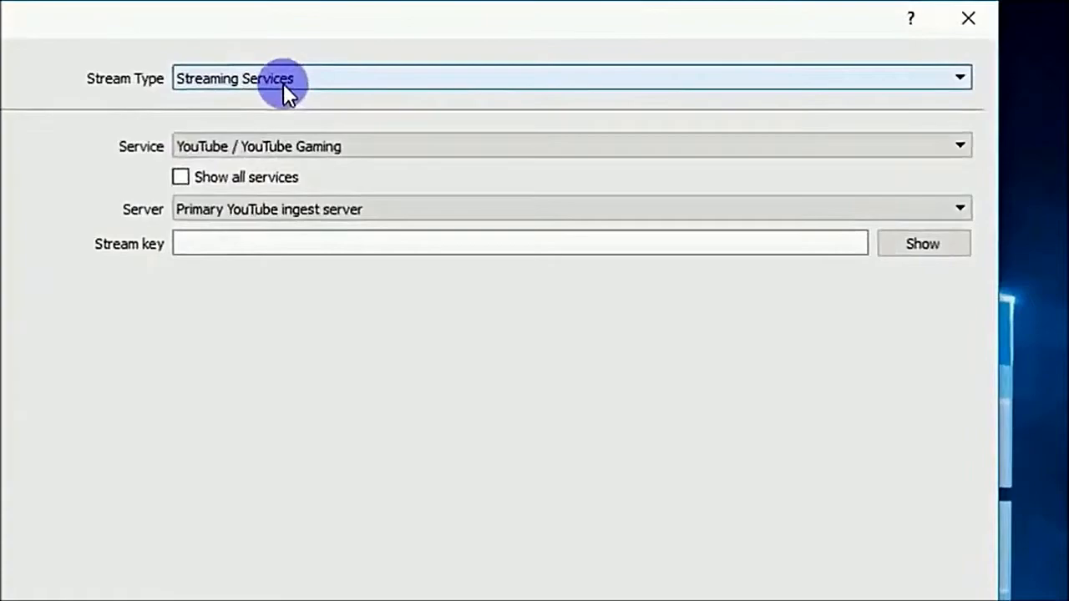
left_click(284, 83)
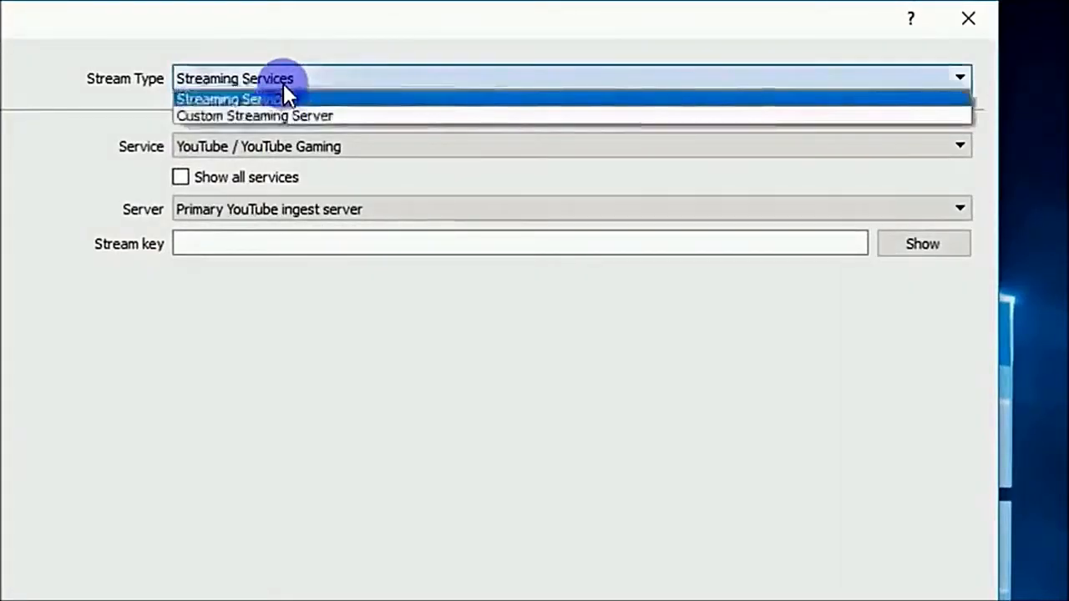
left_click(284, 84)
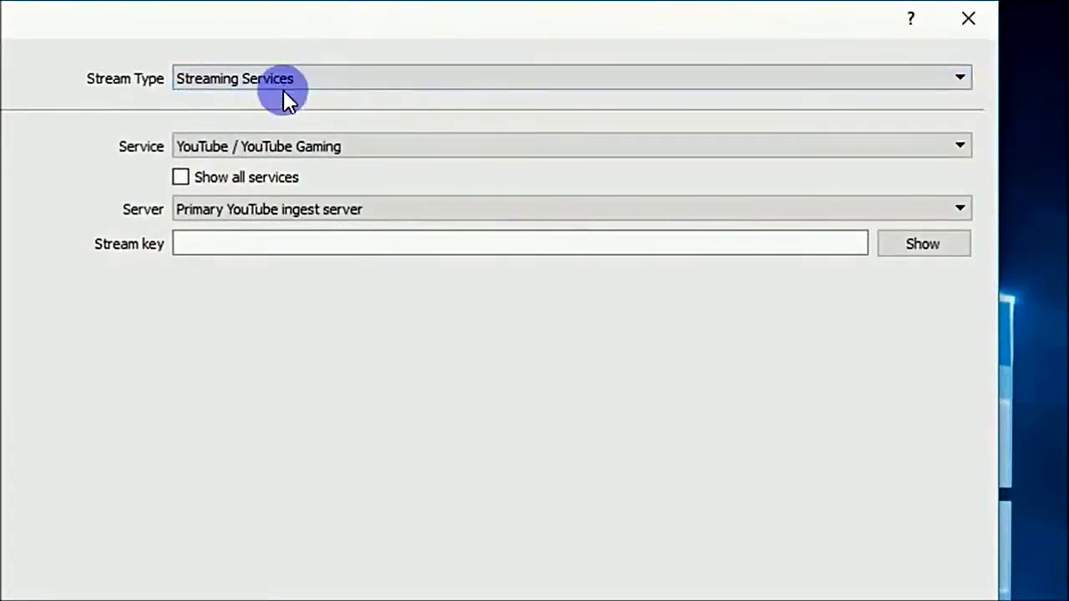
left_click(370, 146)
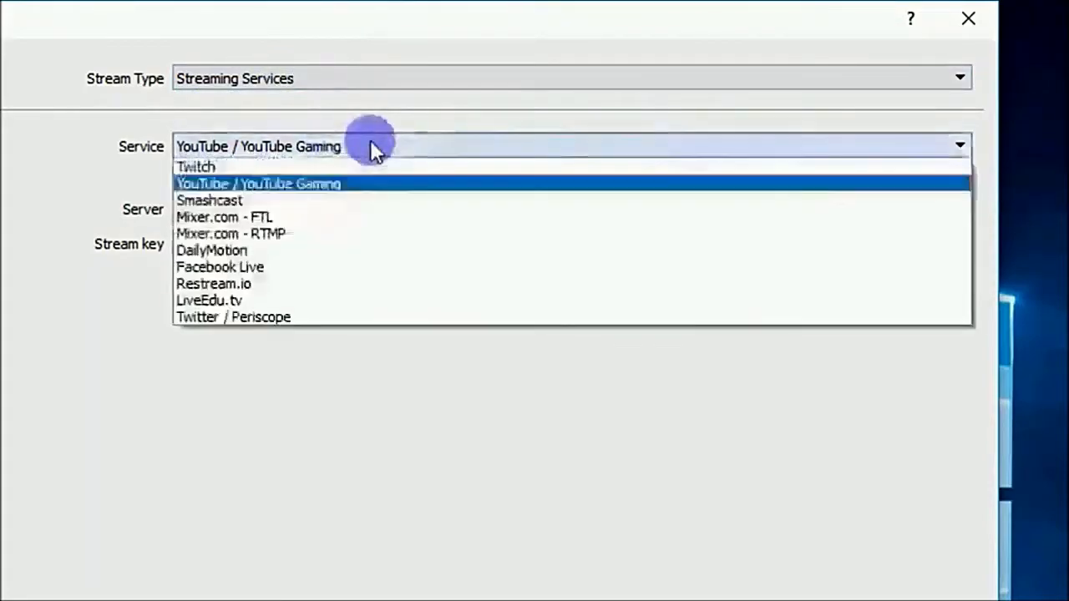
left_click(391, 182)
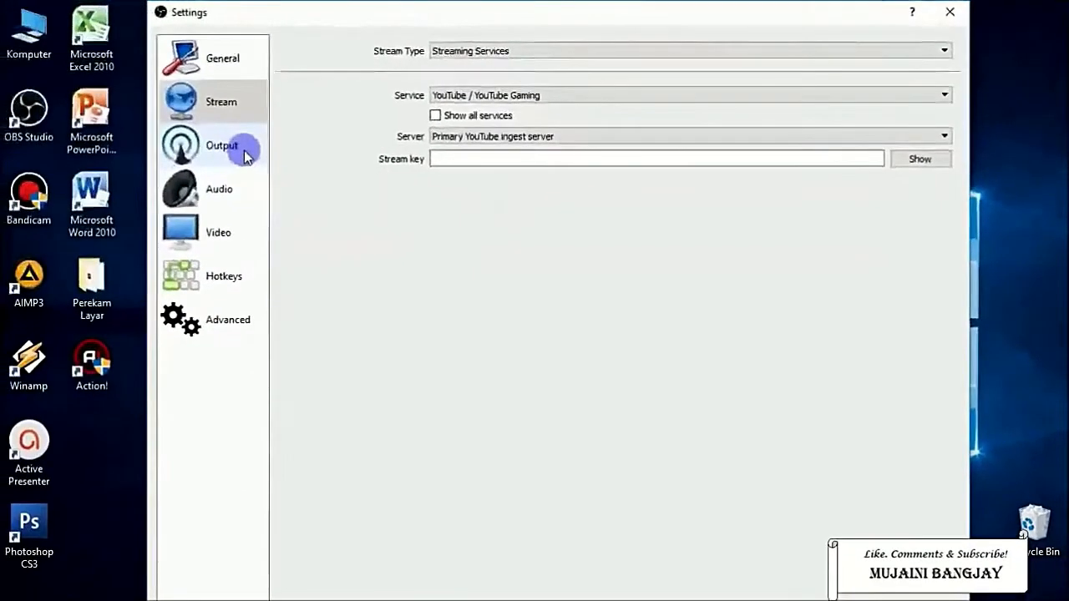
Step: Set the output mode to Simple in the output settings and go to the streaming video bitrate
left_click(244, 152)
left_click(489, 50)
left_click(491, 65)
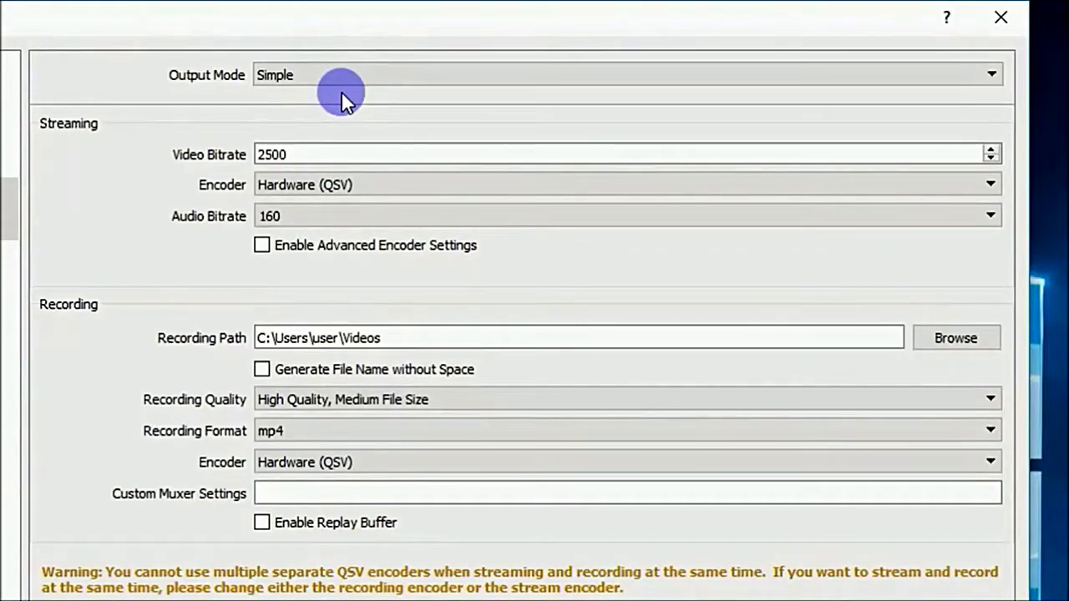
left_click(292, 155)
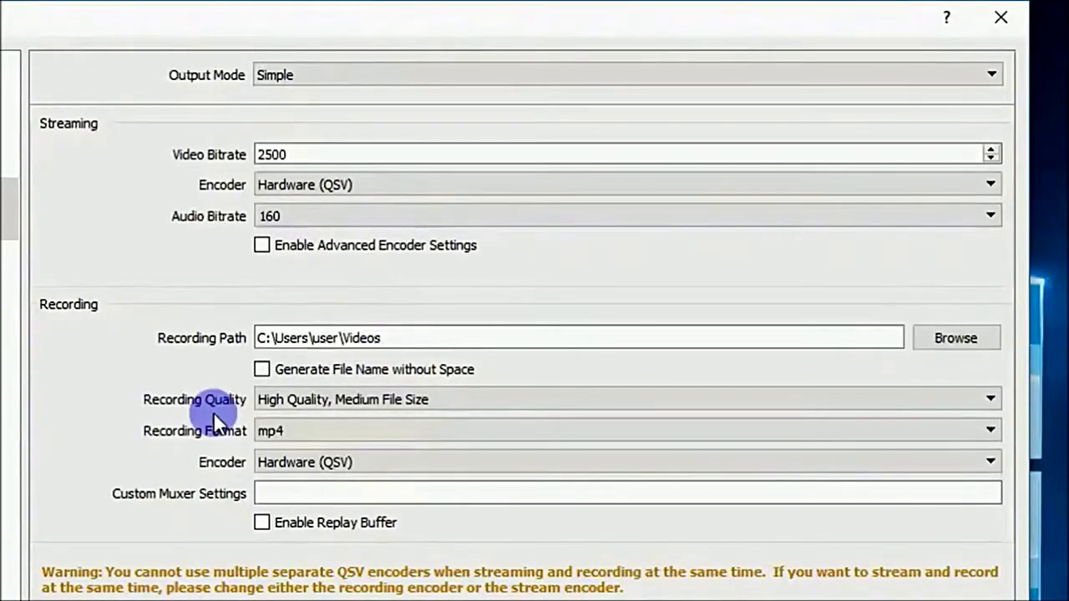
Step: Compare the recording quality options and set the quality to High Quality, Medium File Size
left_click(289, 398)
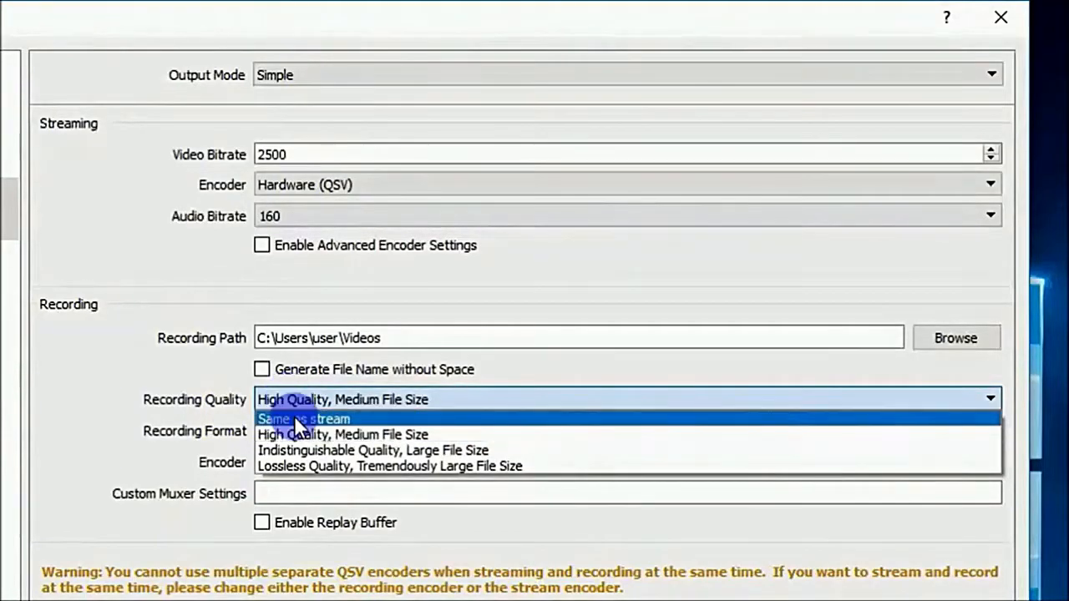
left_click(296, 431)
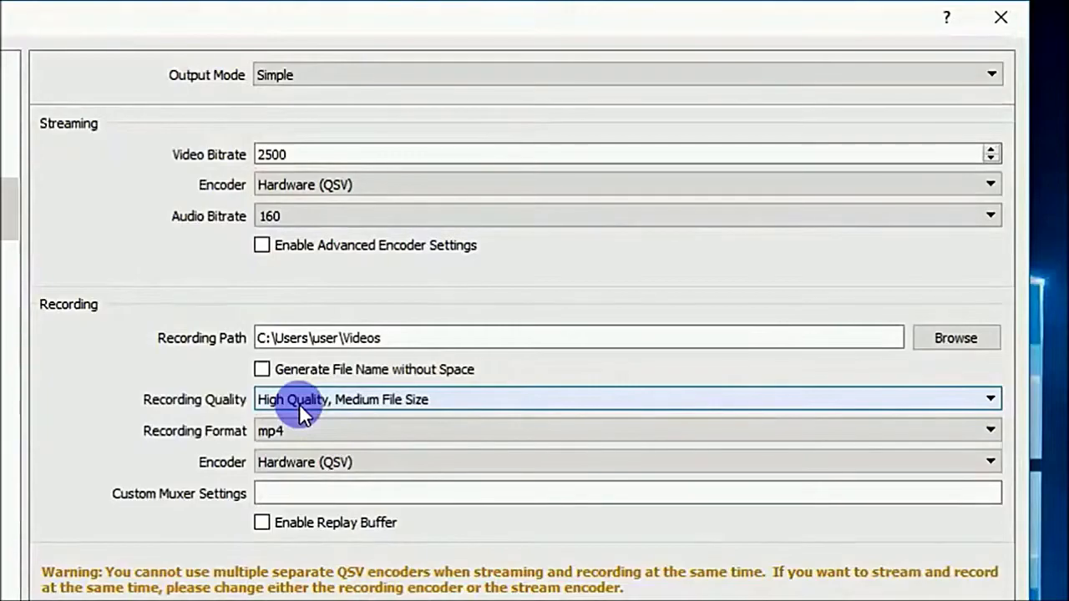
left_click(337, 404)
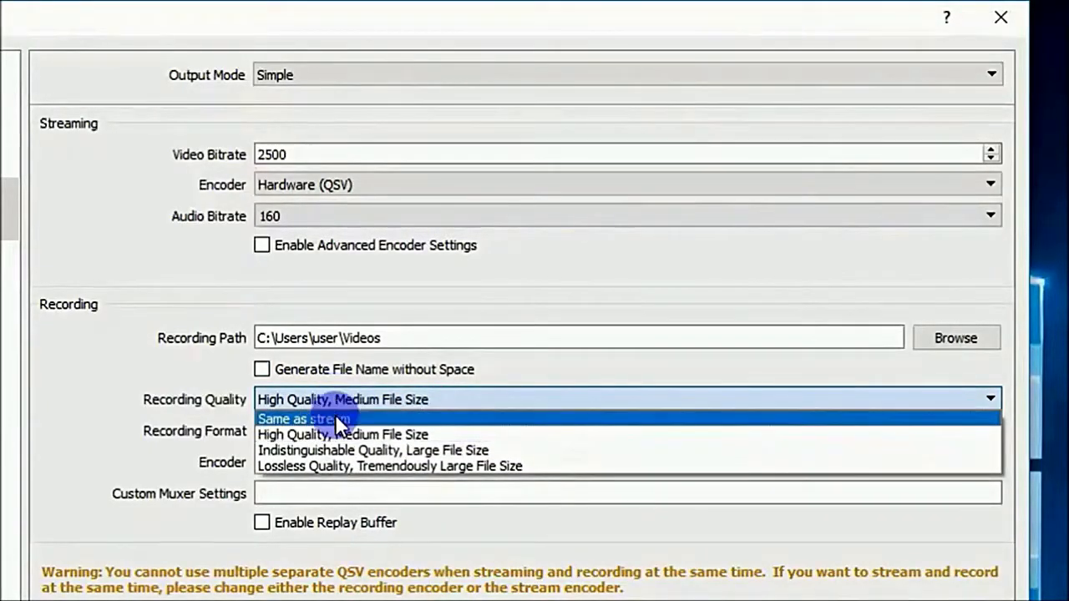
left_click(335, 416)
left_click(336, 399)
left_click(335, 427)
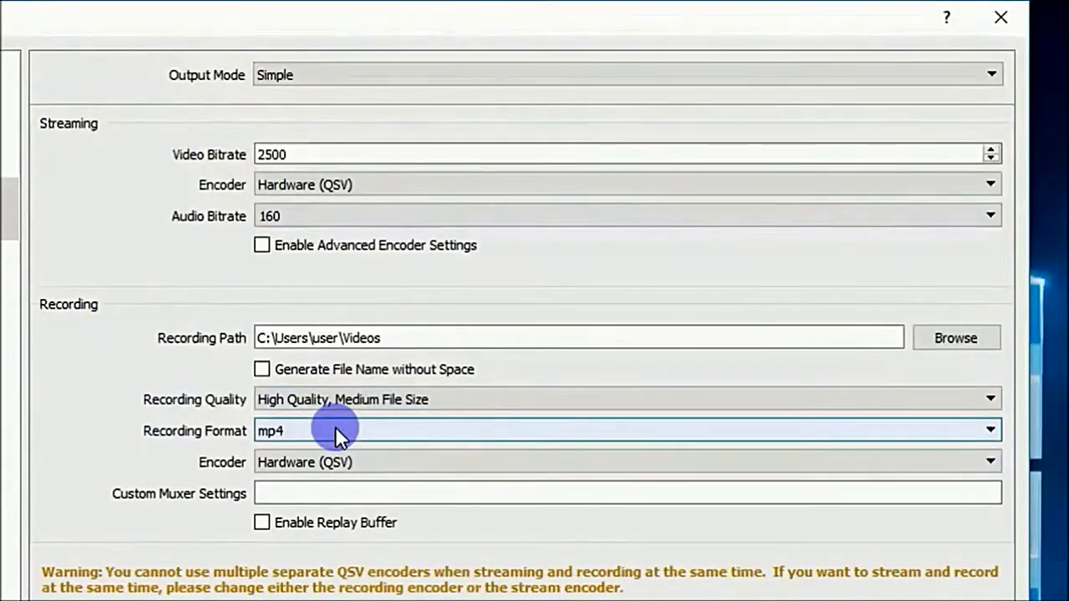
left_click(348, 400)
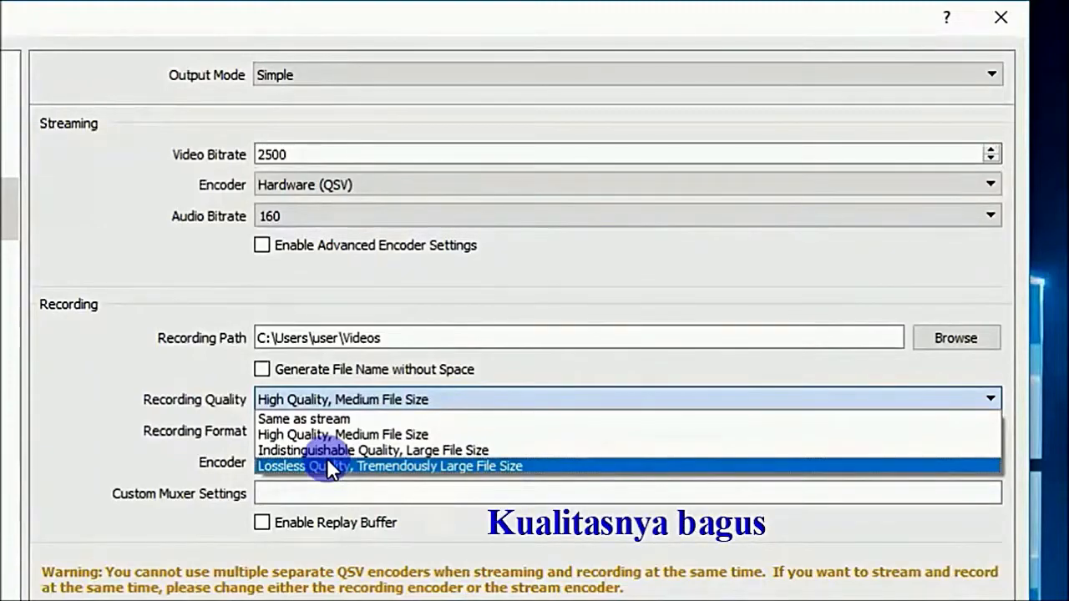
left_click(127, 381)
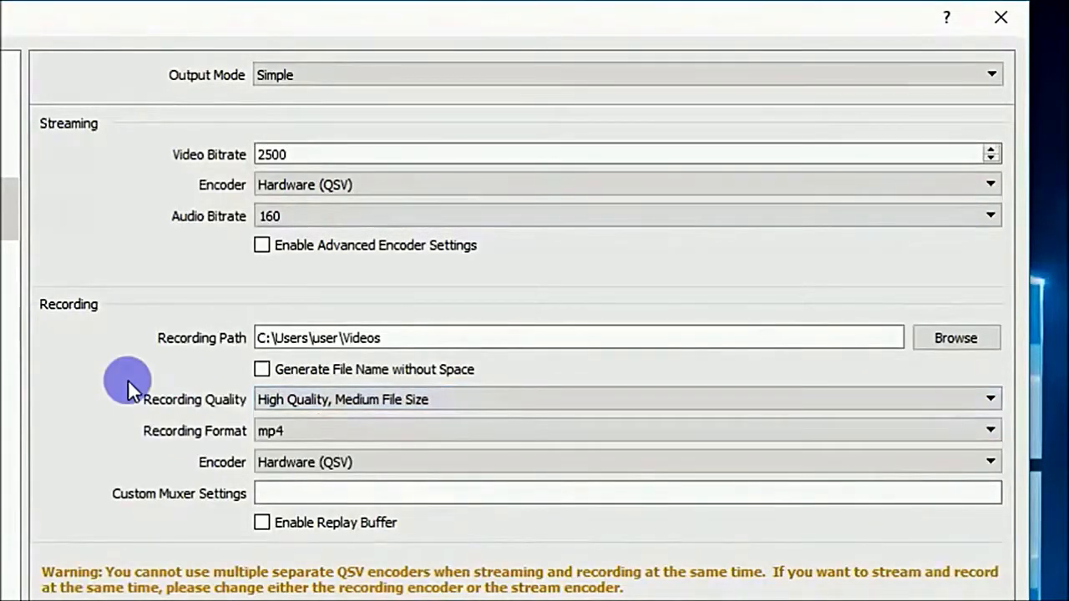
Step: Set the recording format to mp4 and the recording encoder to Hardware (QSV)
left_click(297, 436)
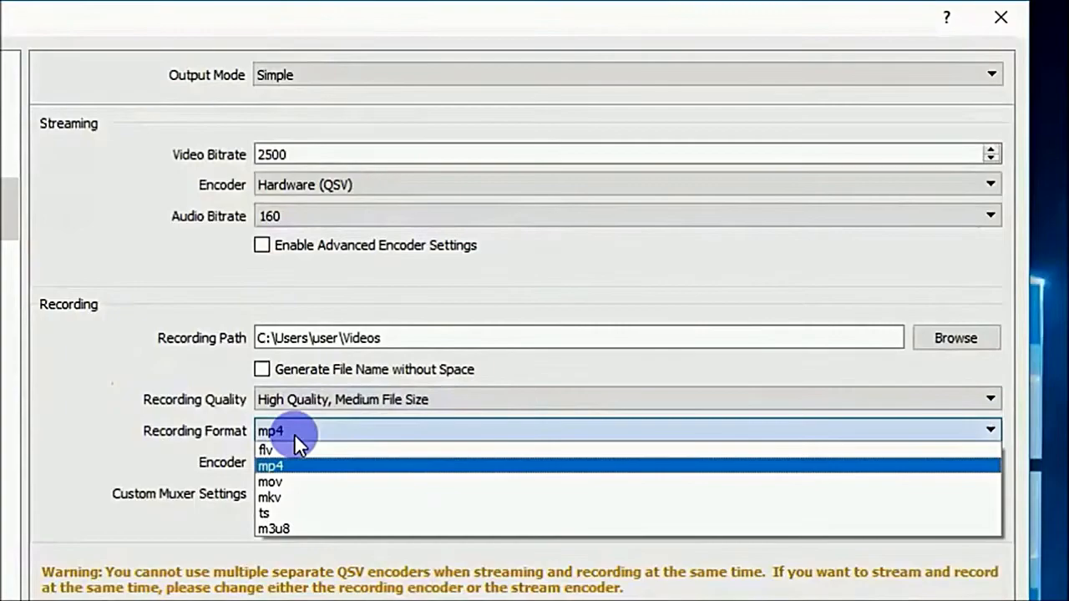
left_click(307, 464)
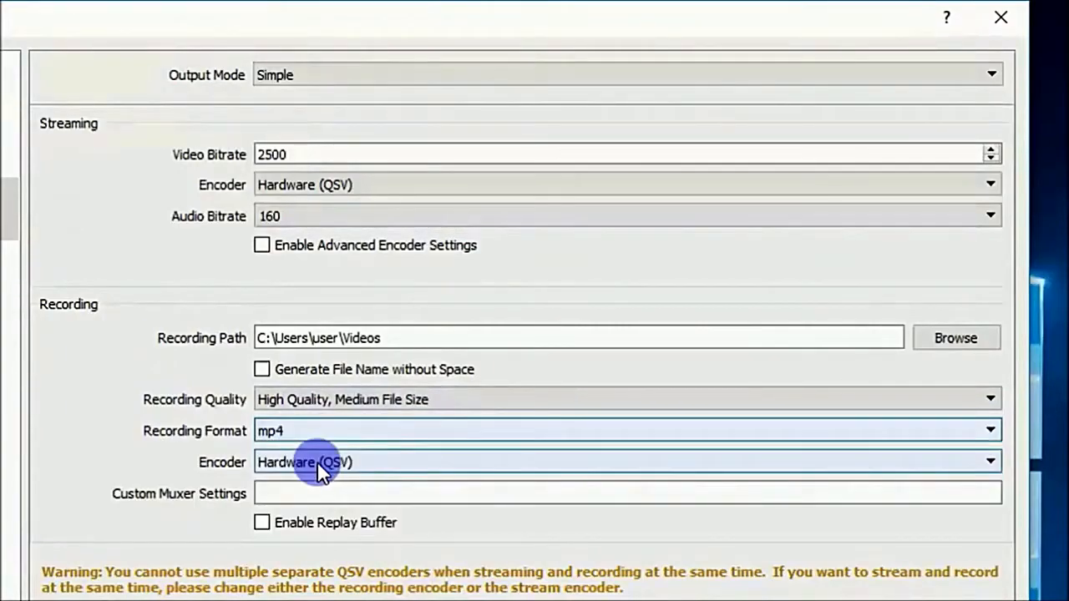
left_click(317, 462)
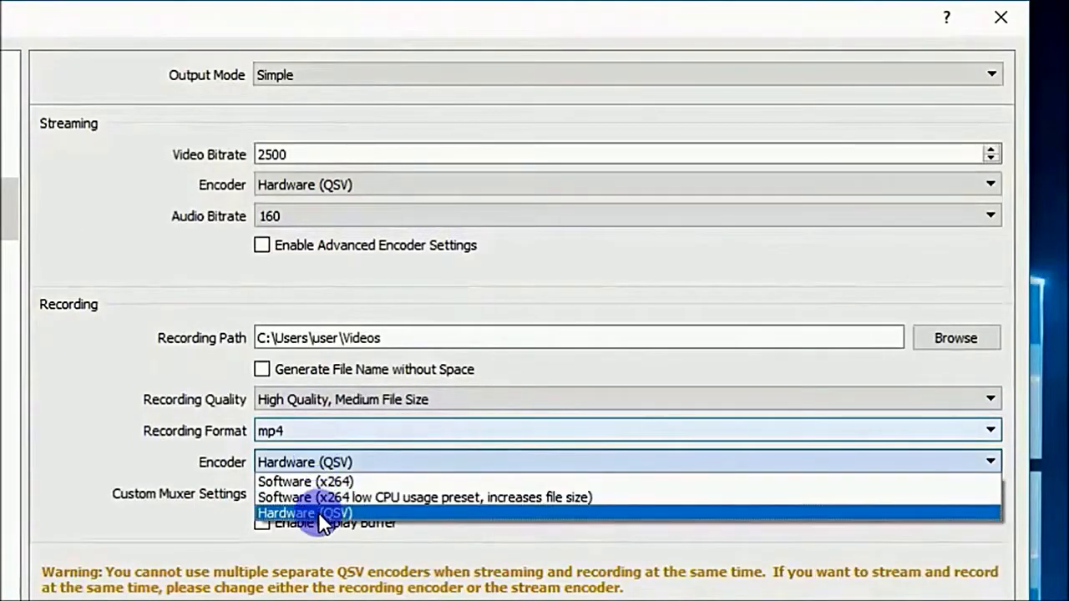
left_click(318, 512)
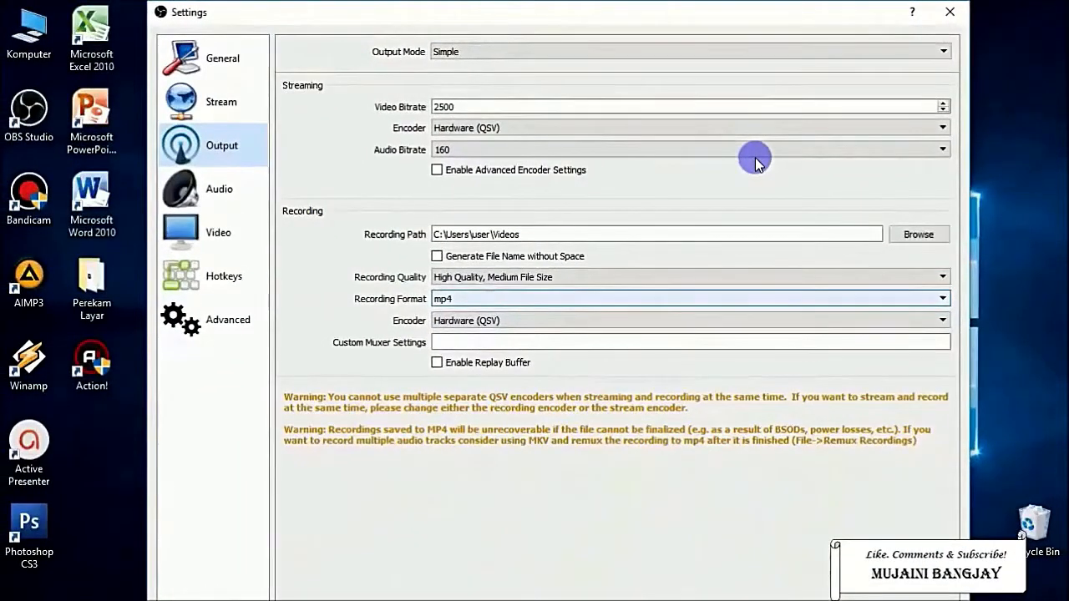
Step: Switch the output mode to Advanced and set the streaming encoder to x264
left_click(699, 52)
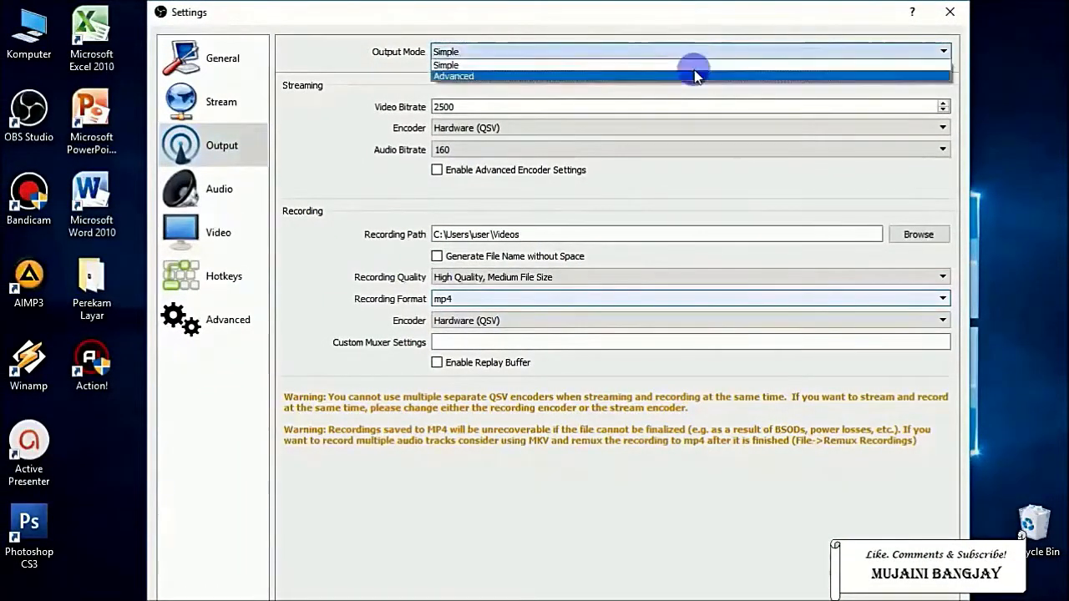
left_click(691, 77)
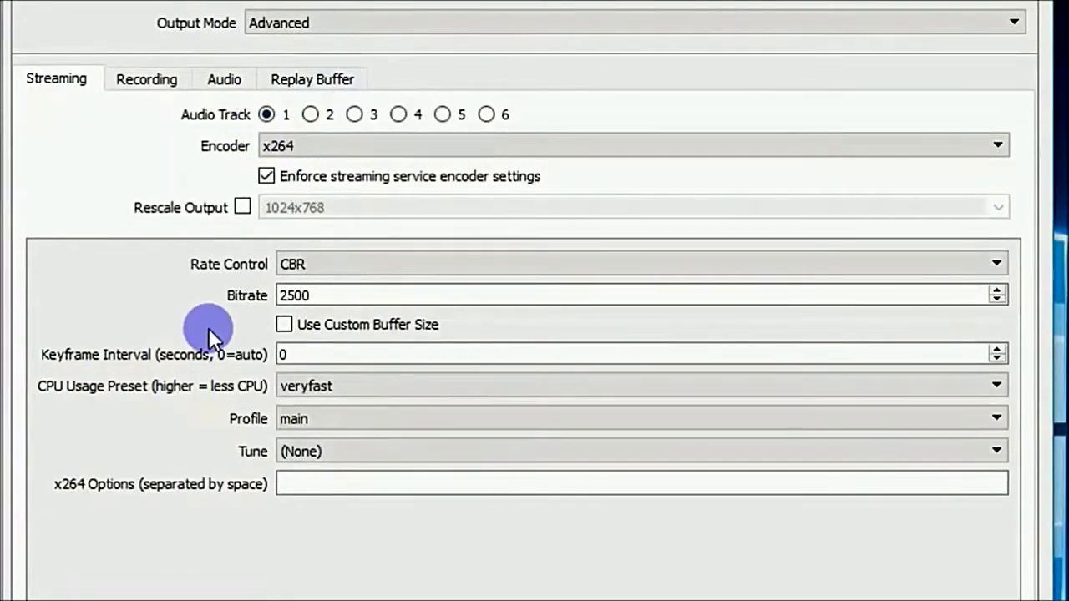
left_click(274, 146)
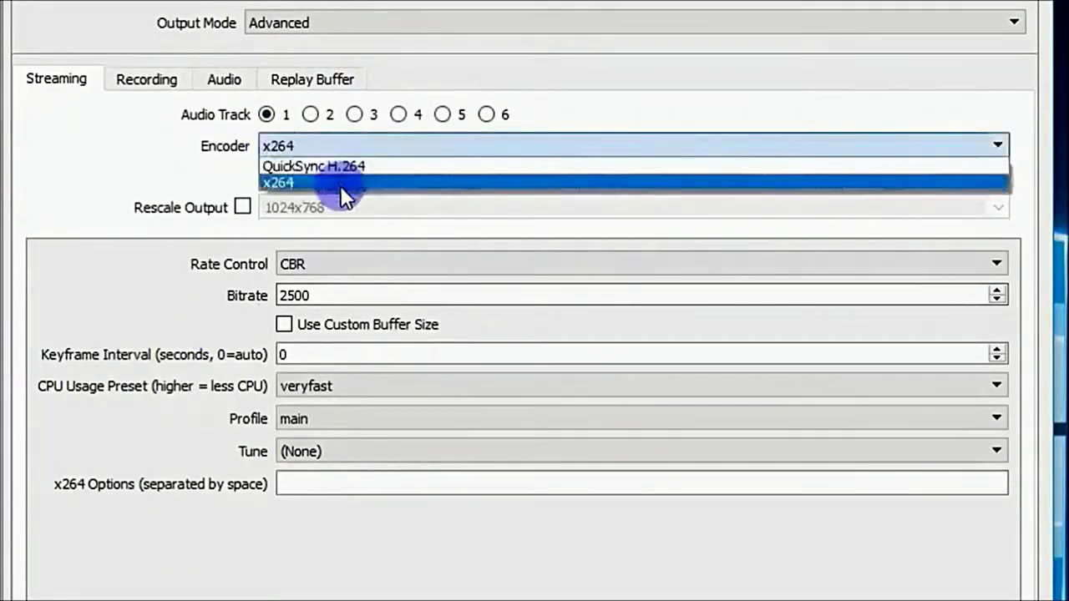
left_click(340, 186)
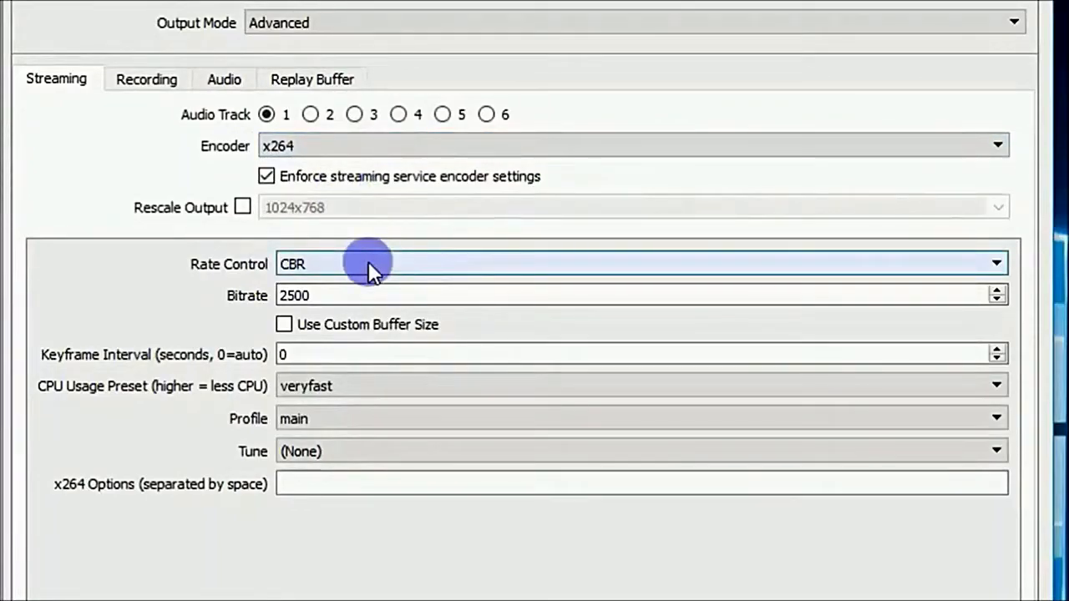
Step: Check the rate control and bitrate of the streaming encoder
left_click(368, 264)
left_click(368, 264)
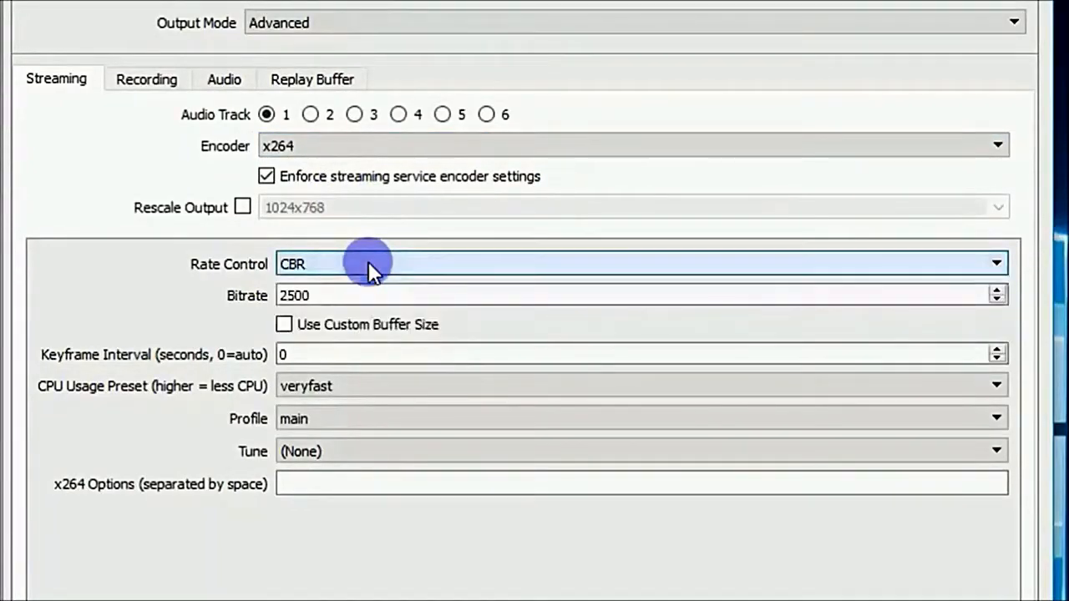
left_click_drag(322, 294, 261, 296)
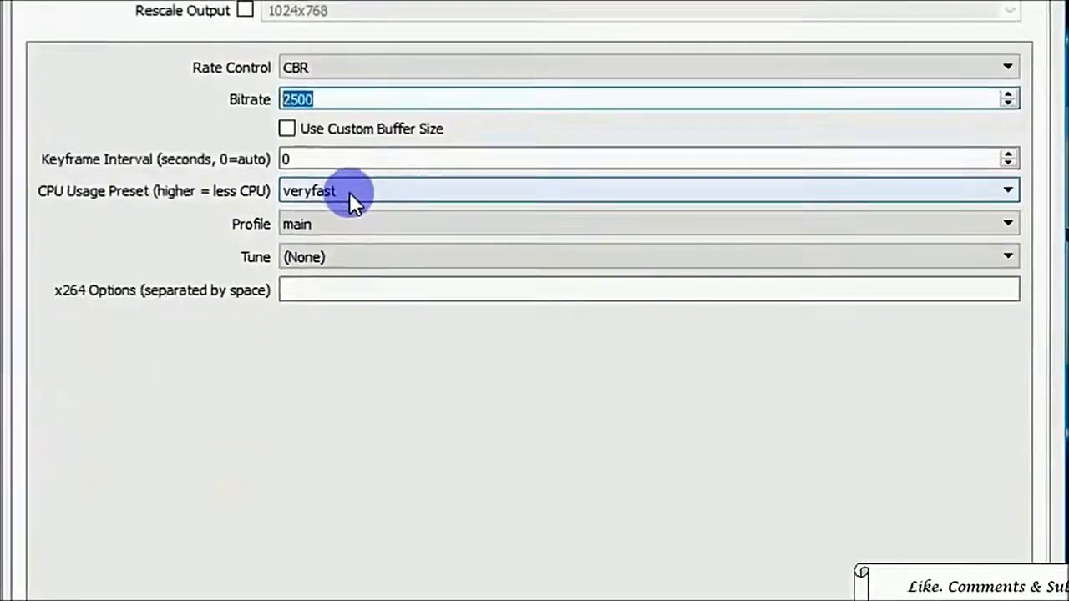
Step: Set the streaming encoder's CPU usage preset to veryfast and its profile to main
left_click(346, 387)
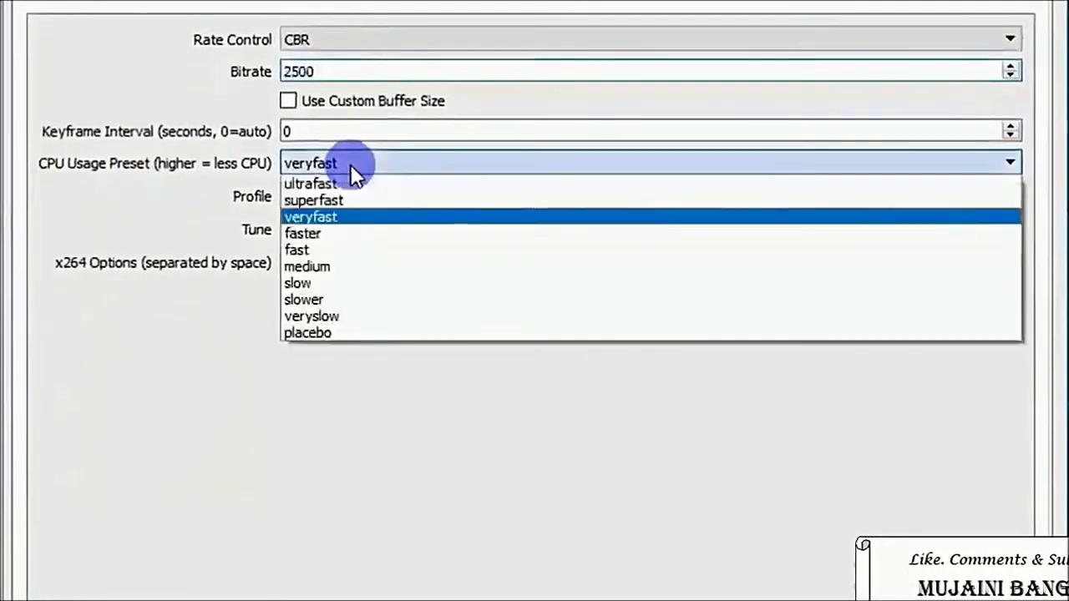
left_click(371, 215)
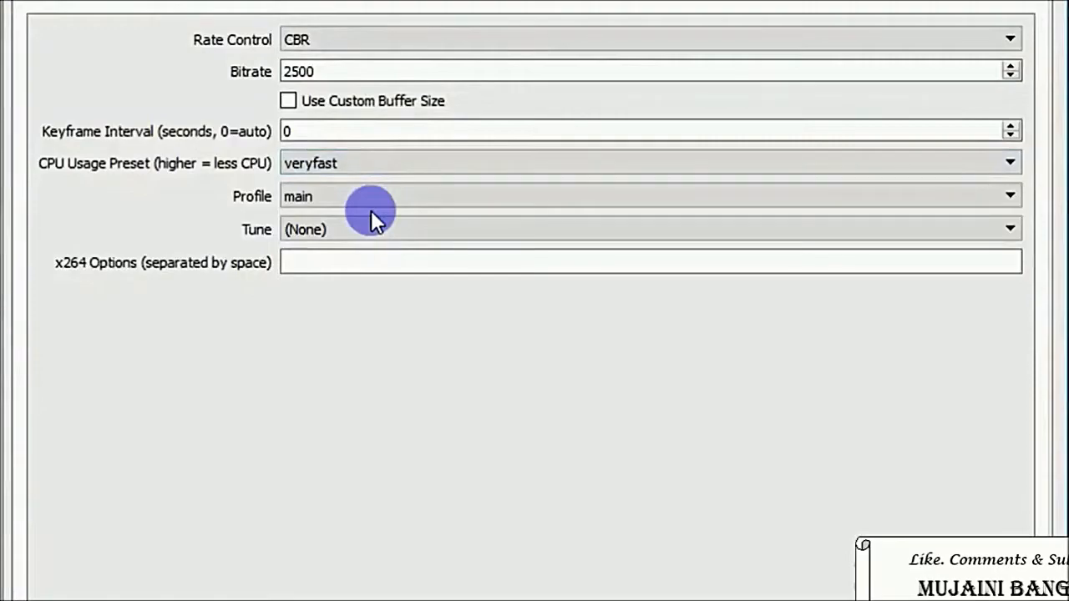
left_click(339, 163)
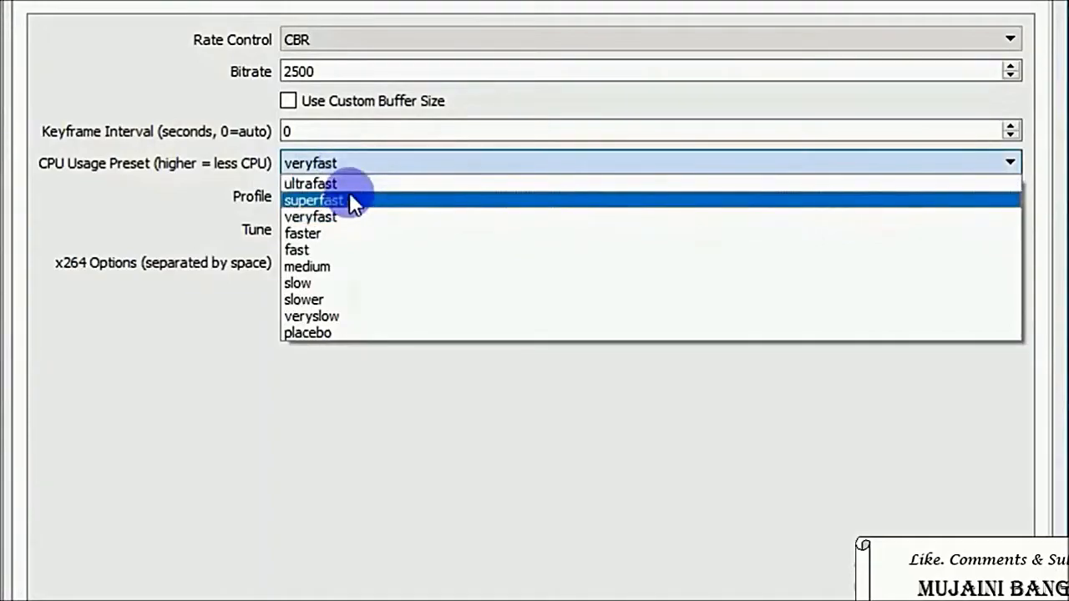
left_click(330, 216)
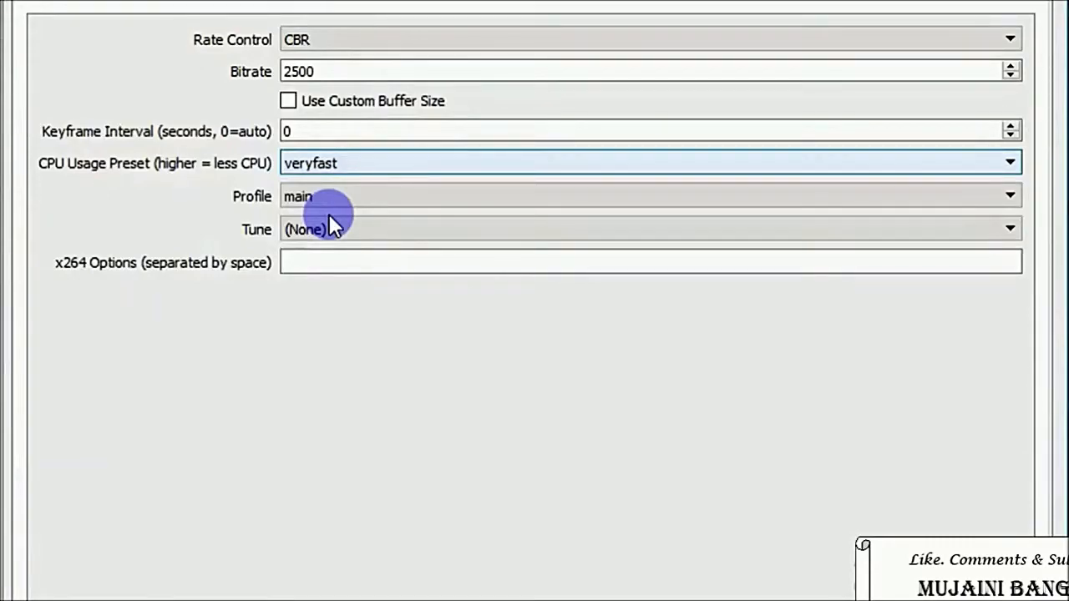
left_click(353, 165)
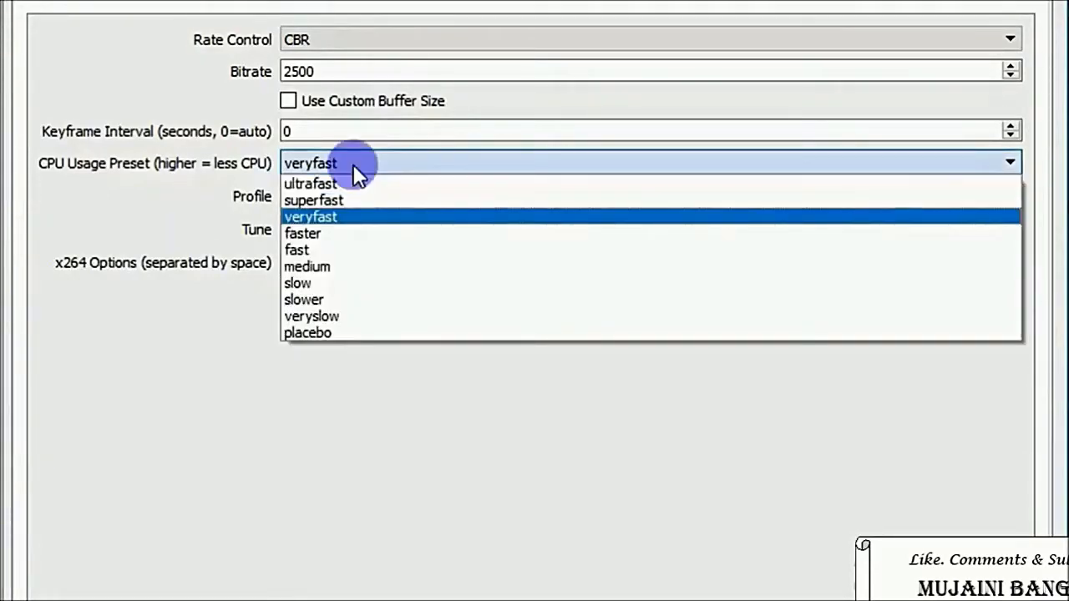
left_click(352, 159)
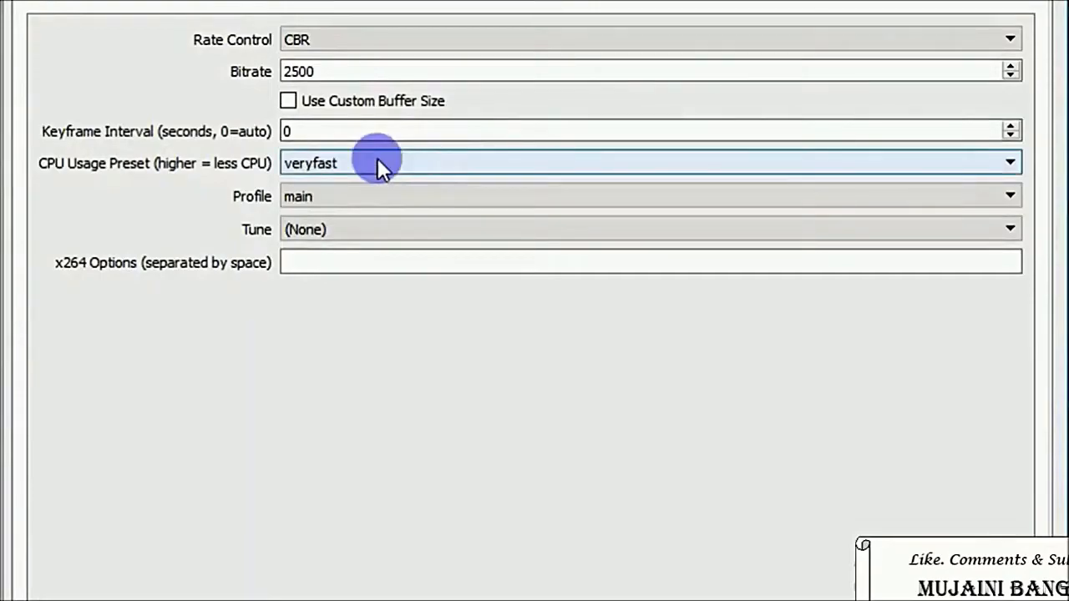
left_click(378, 158)
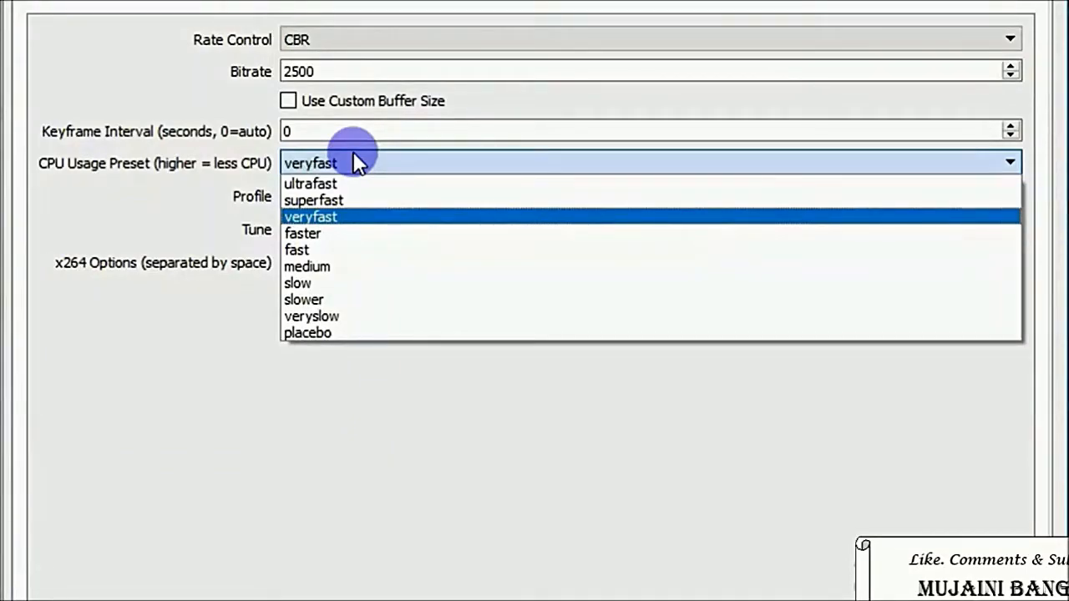
left_click(380, 217)
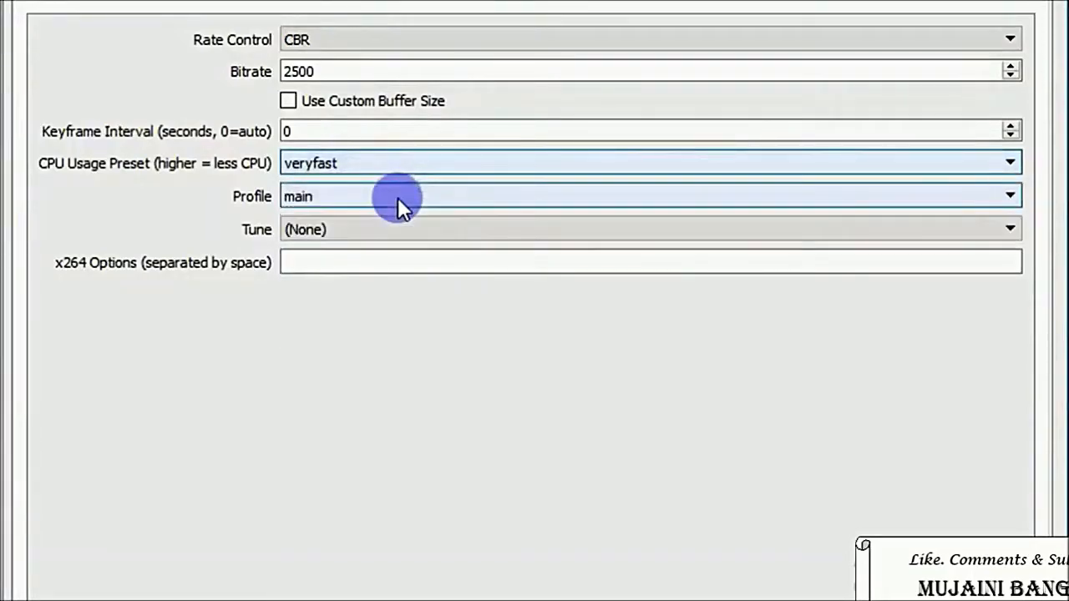
left_click(398, 198)
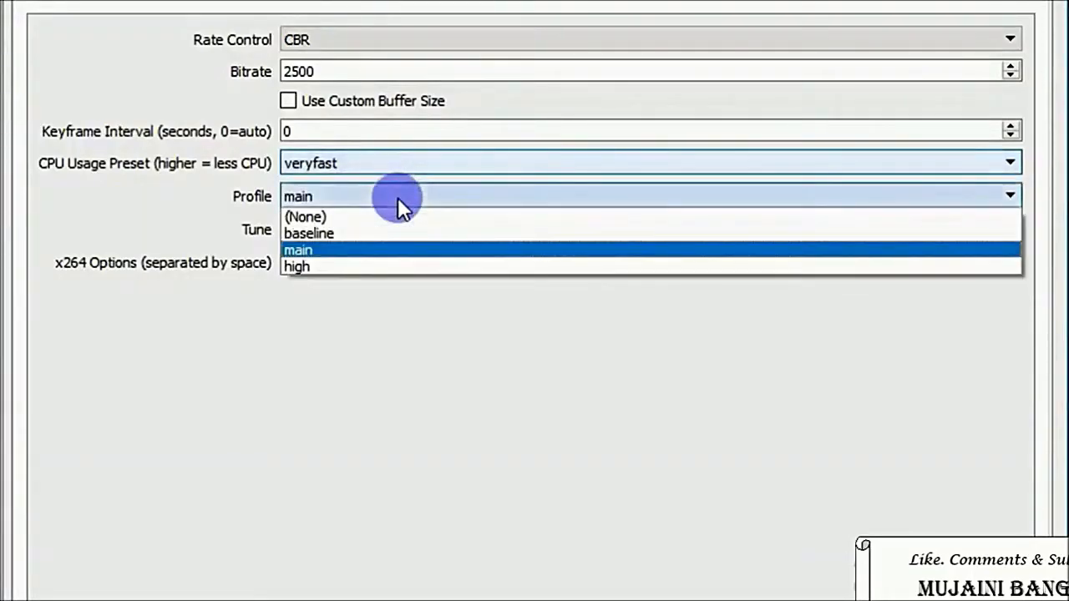
left_click(370, 250)
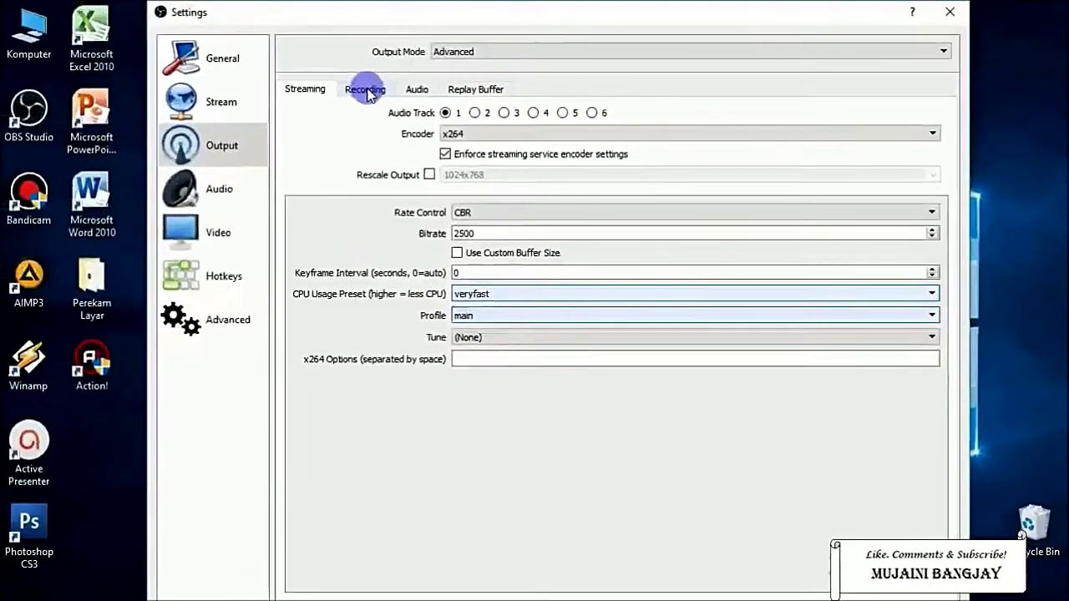
Step: Check the rate control and bitrate of the recording encoder in the advanced output settings
left_click(367, 89)
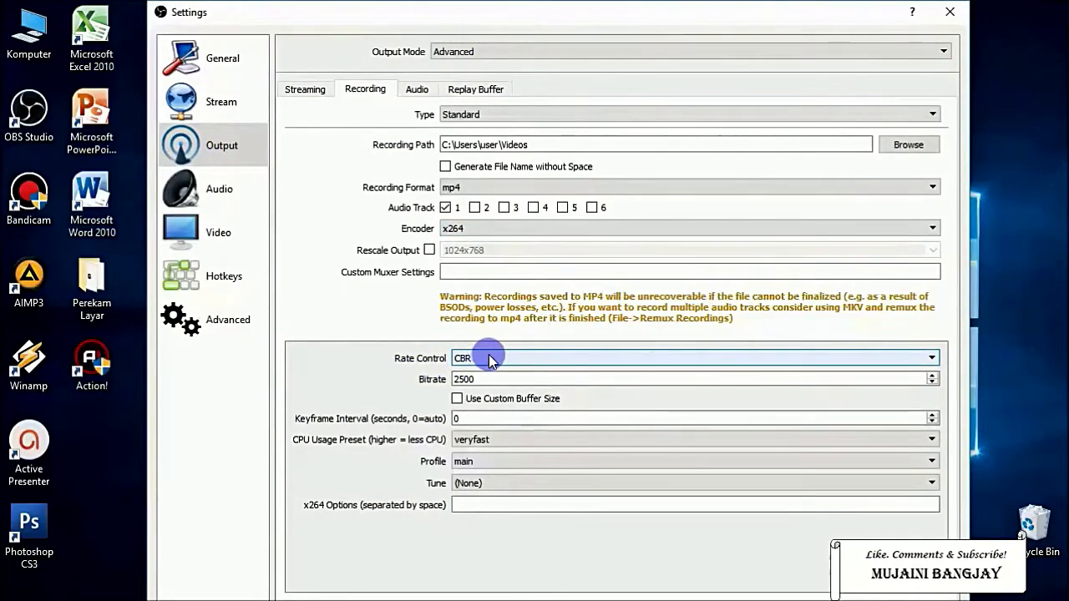
double_click(460, 380)
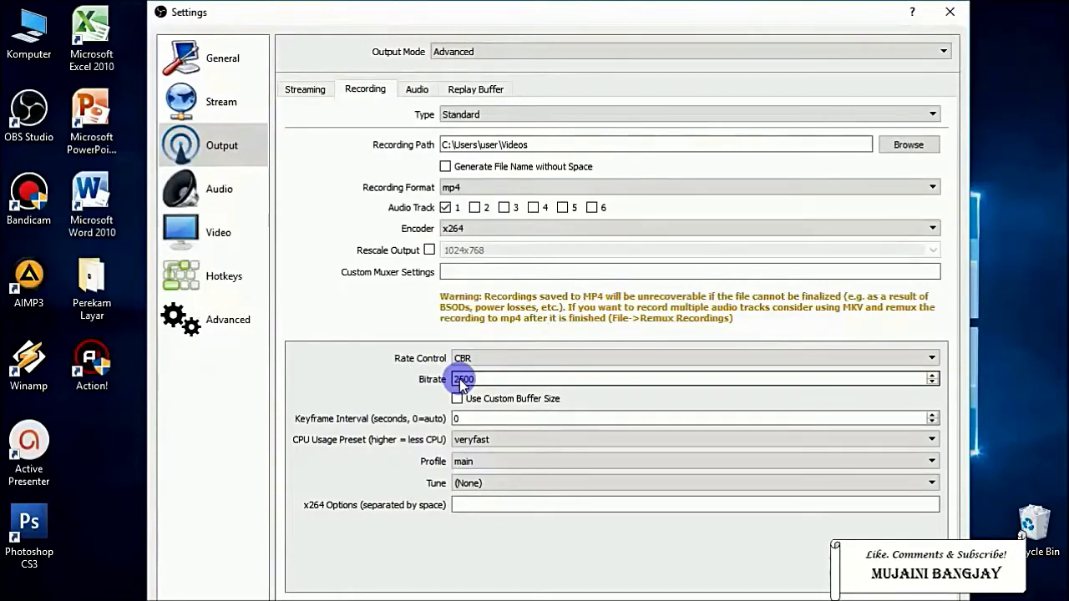
left_click(490, 383)
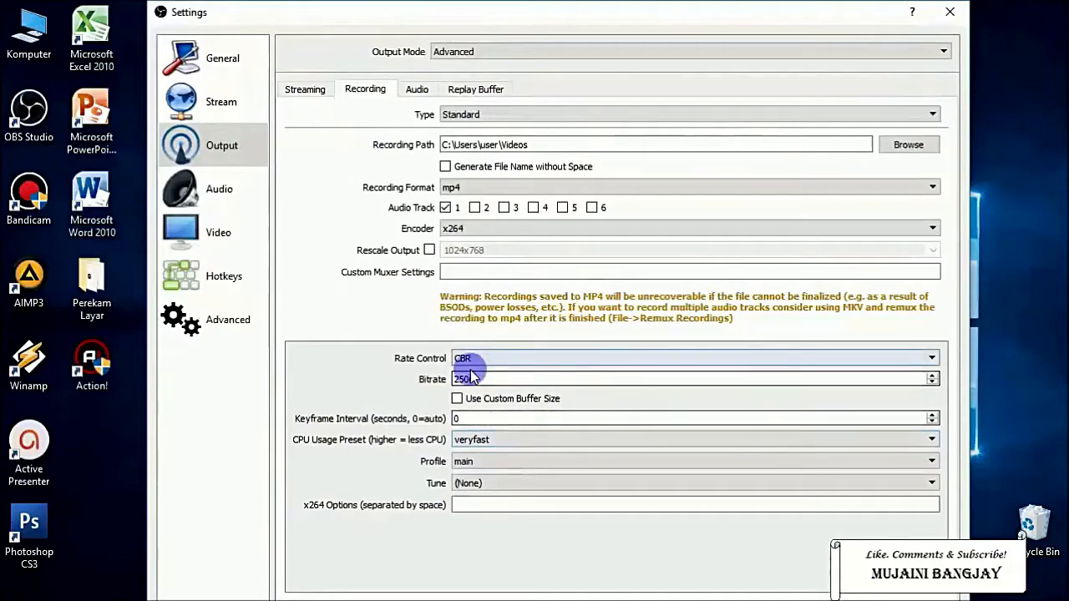
Step: Set the output audio bitrate of Track 1 to 224 and apply the output settings
left_click(415, 91)
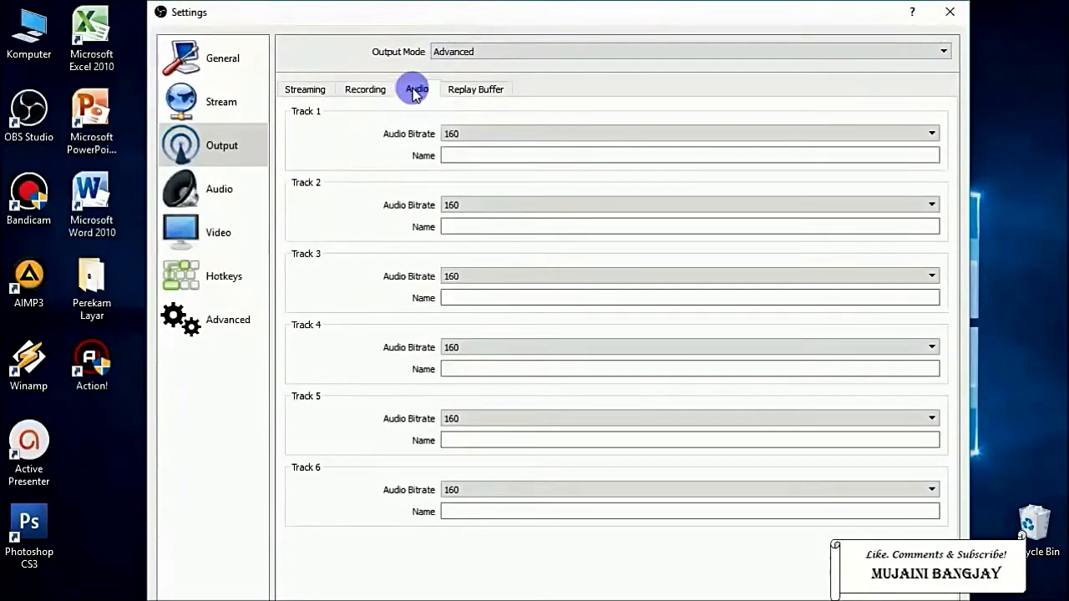
left_click(477, 133)
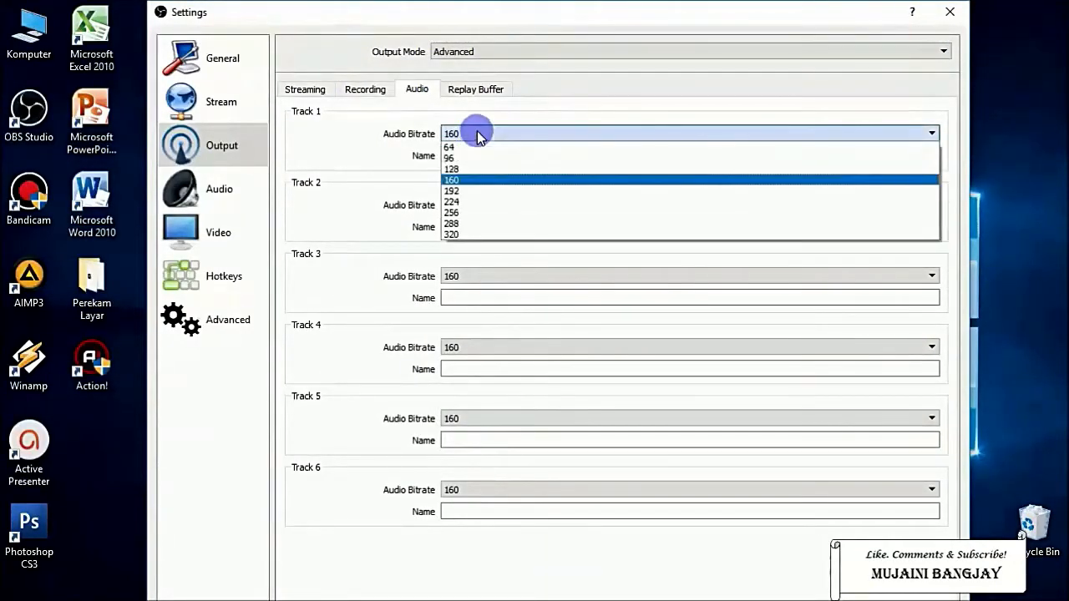
left_click(485, 202)
left_click_drag(976, 8, 754, 162)
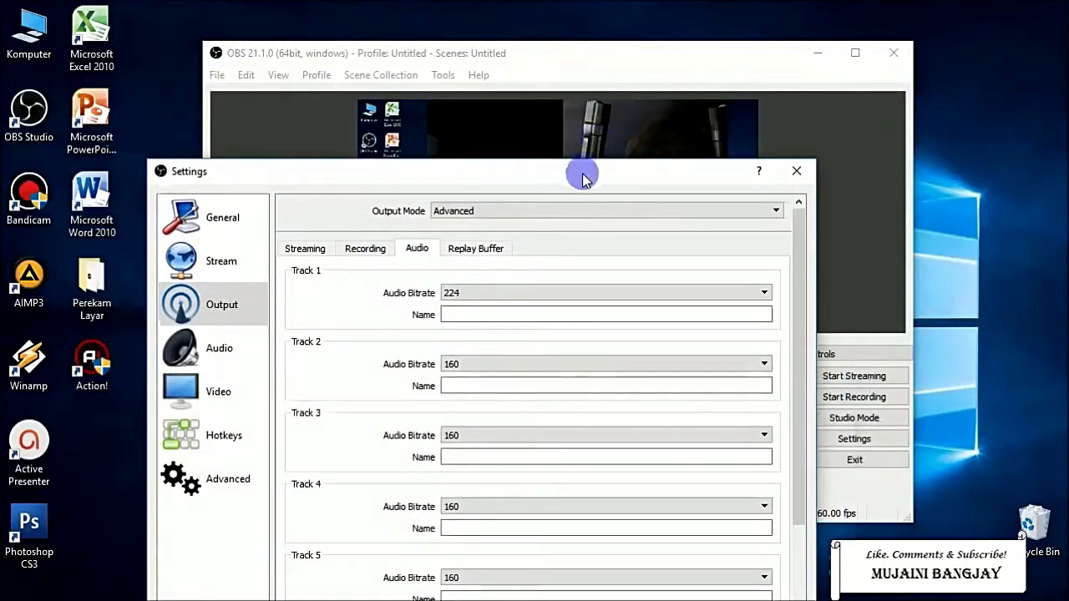
left_click_drag(579, 171, 613, 67)
left_click(804, 522)
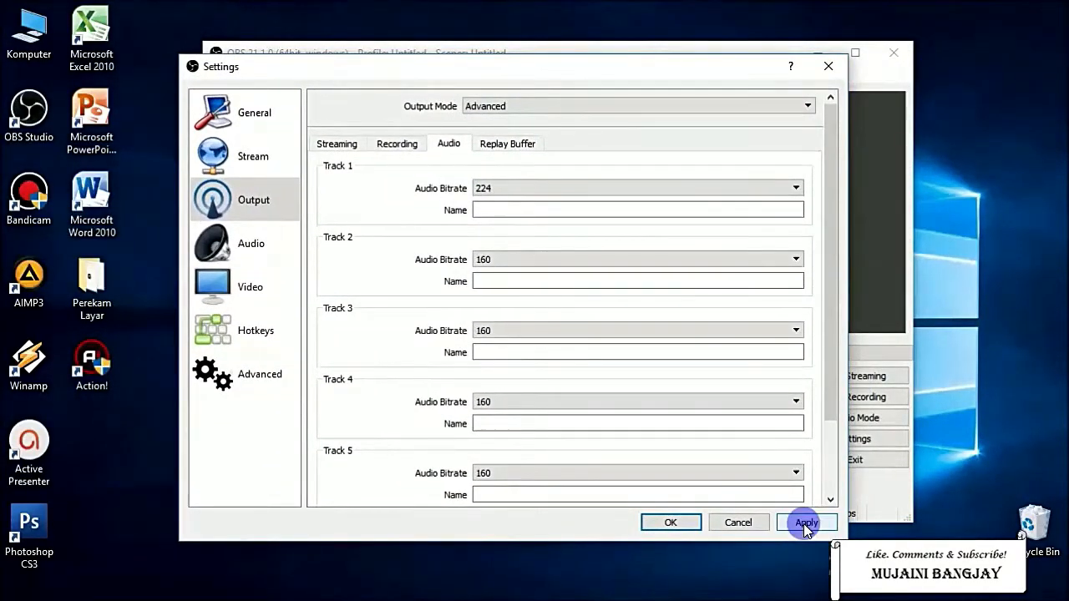
Step: Set Mic/Auxiliary Audio Device 1, 2 and 3 to Default in the audio settings and apply them
left_click(249, 250)
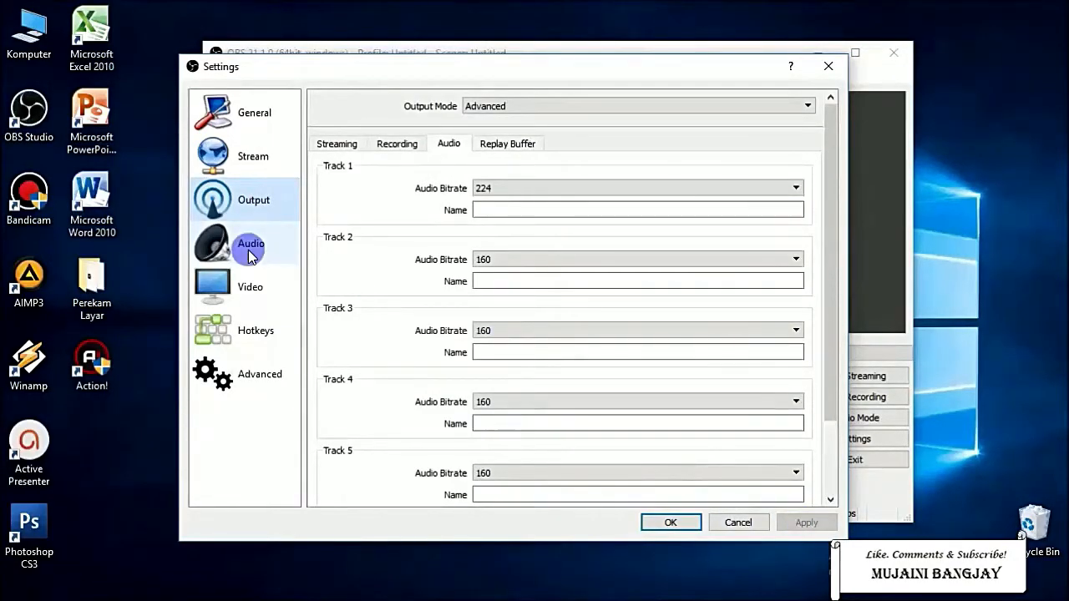
left_click(249, 251)
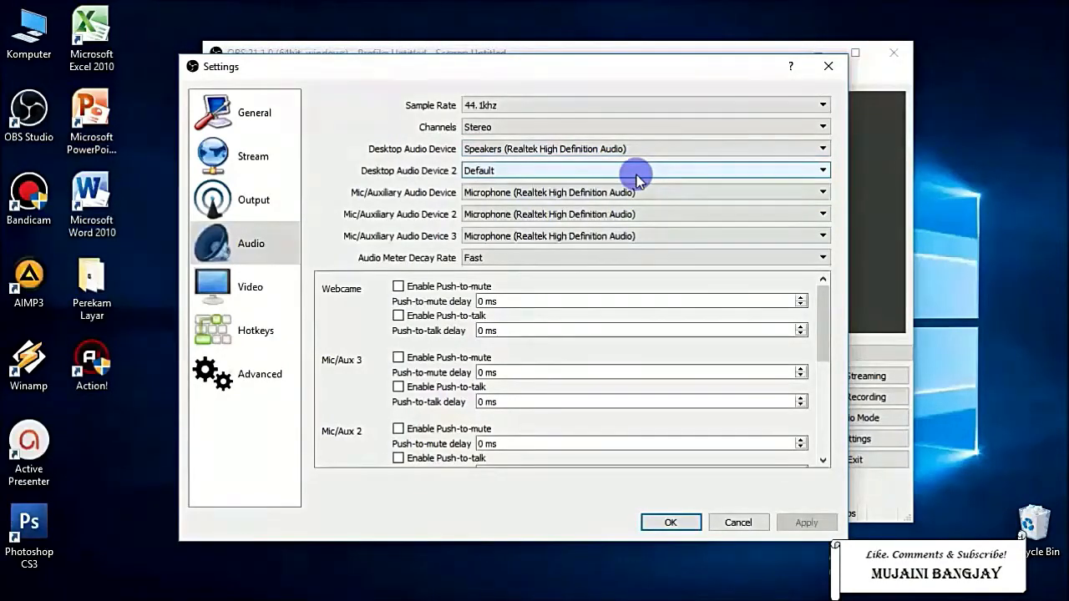
left_click(657, 196)
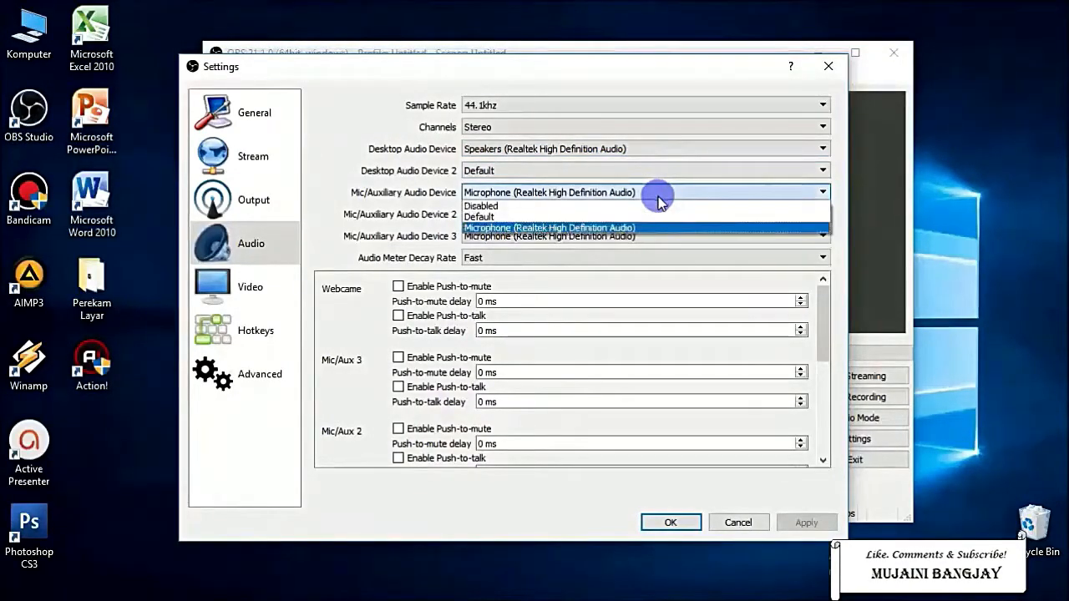
left_click(604, 217)
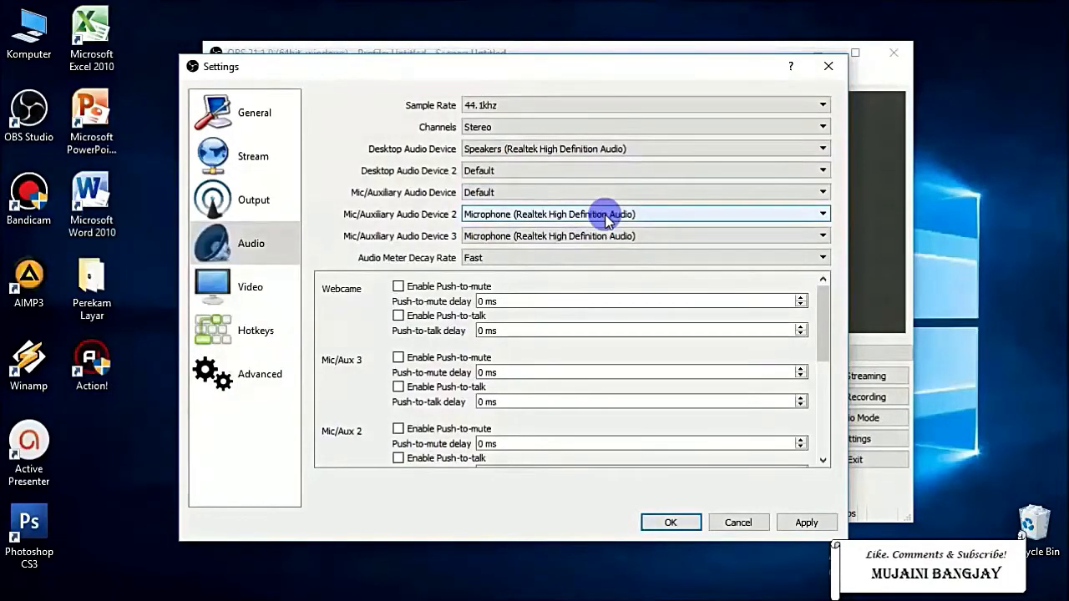
left_click(581, 219)
left_click(571, 238)
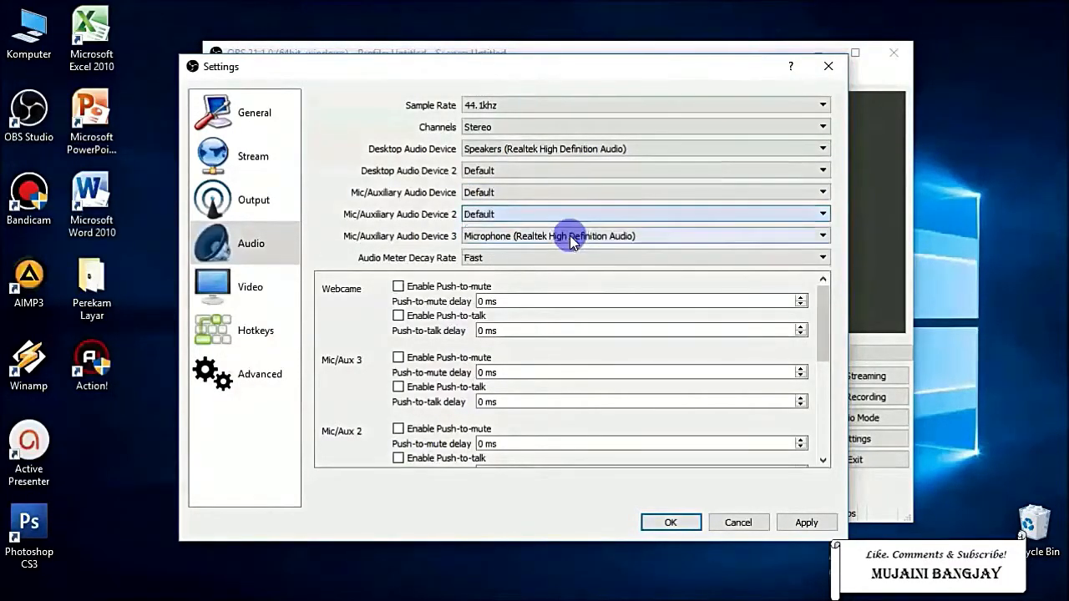
left_click(566, 237)
left_click(565, 261)
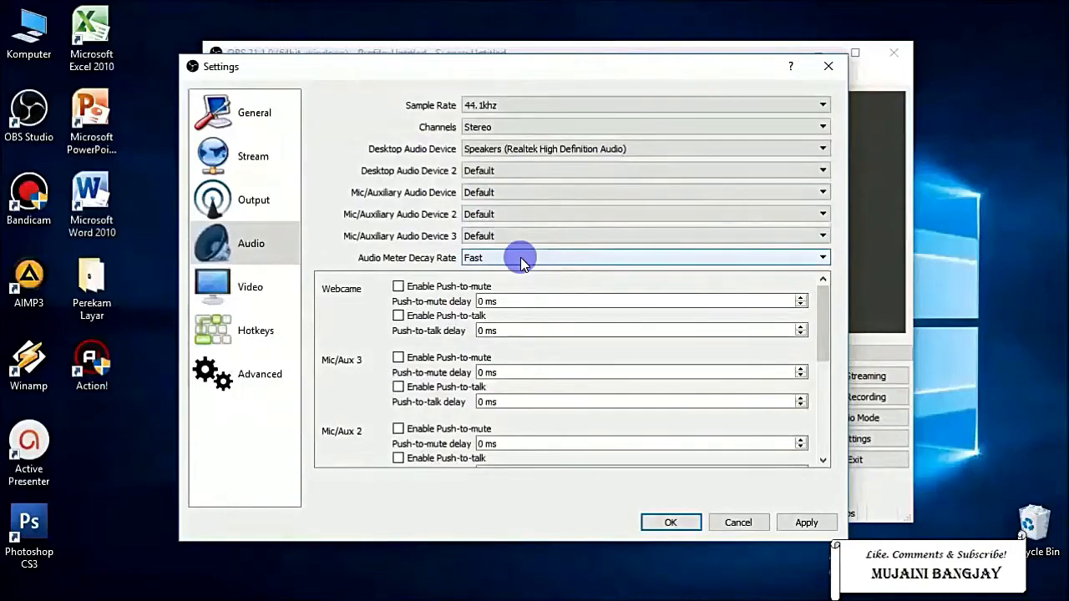
left_click(814, 521)
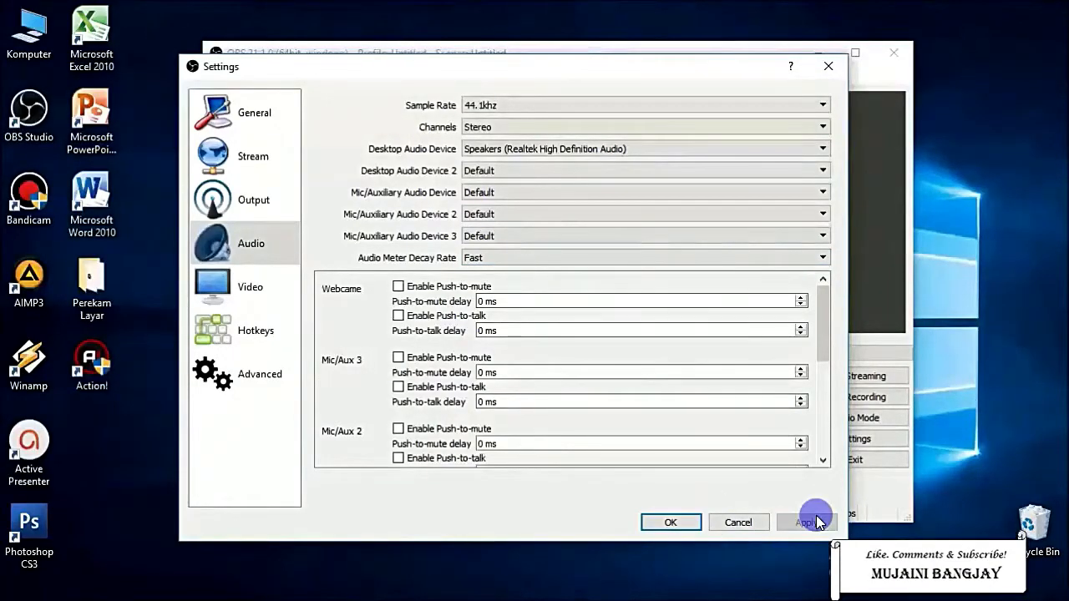
Step: Set the video downscale filter to Lanczos (Sharpened scaling, 32 samples) and the common FPS value to 60
left_click(262, 291)
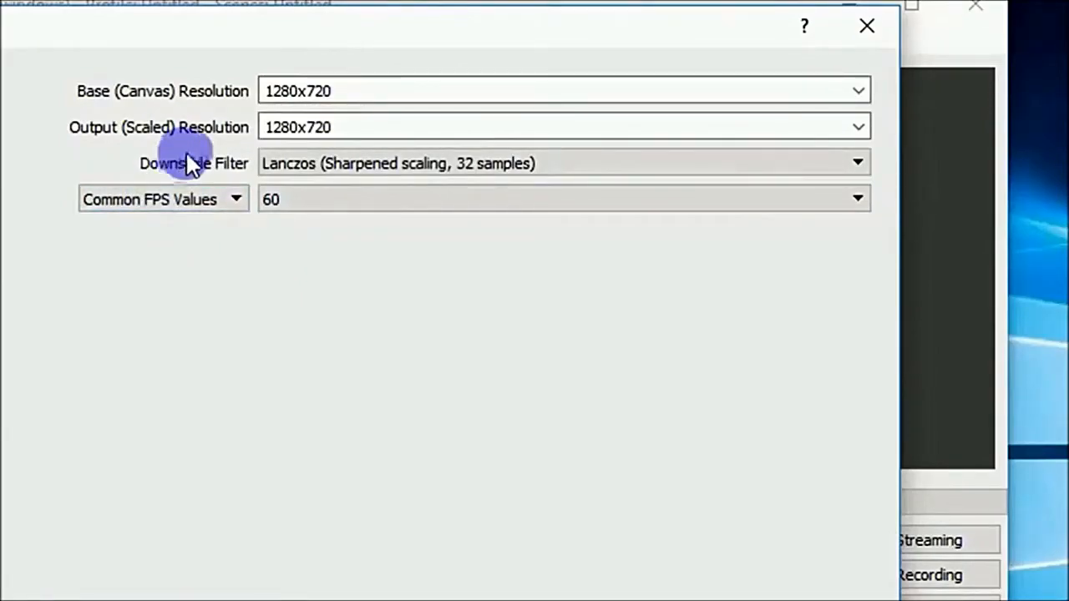
left_click(361, 167)
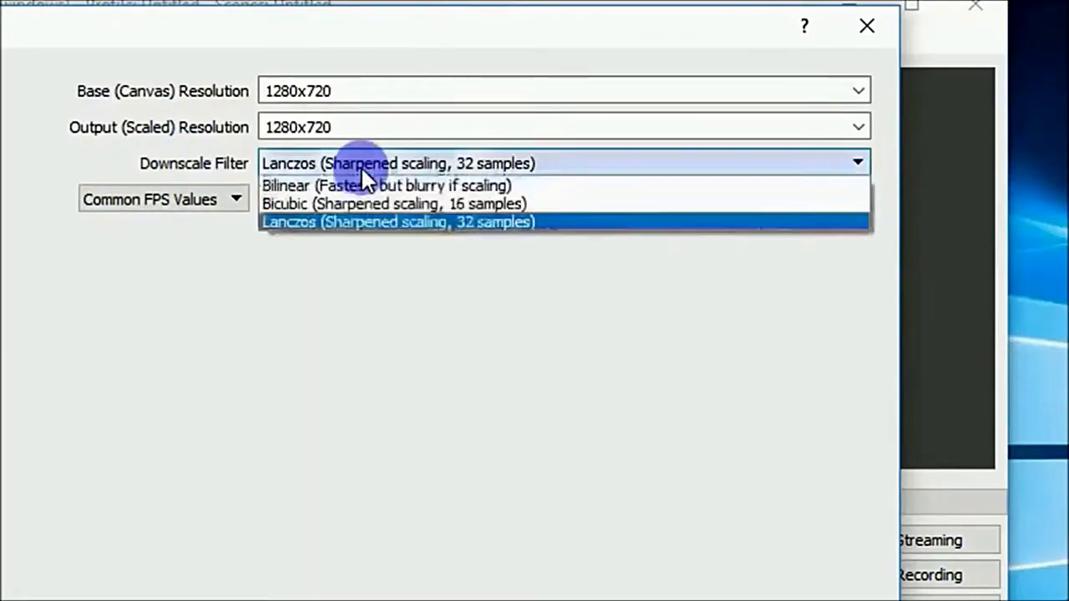
left_click(344, 220)
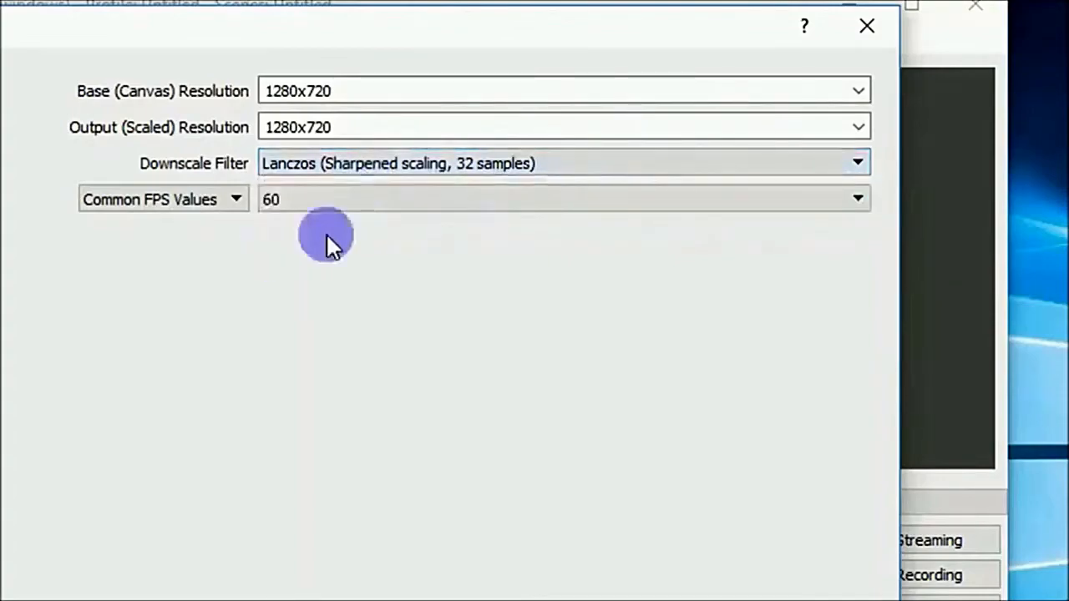
left_click(298, 199)
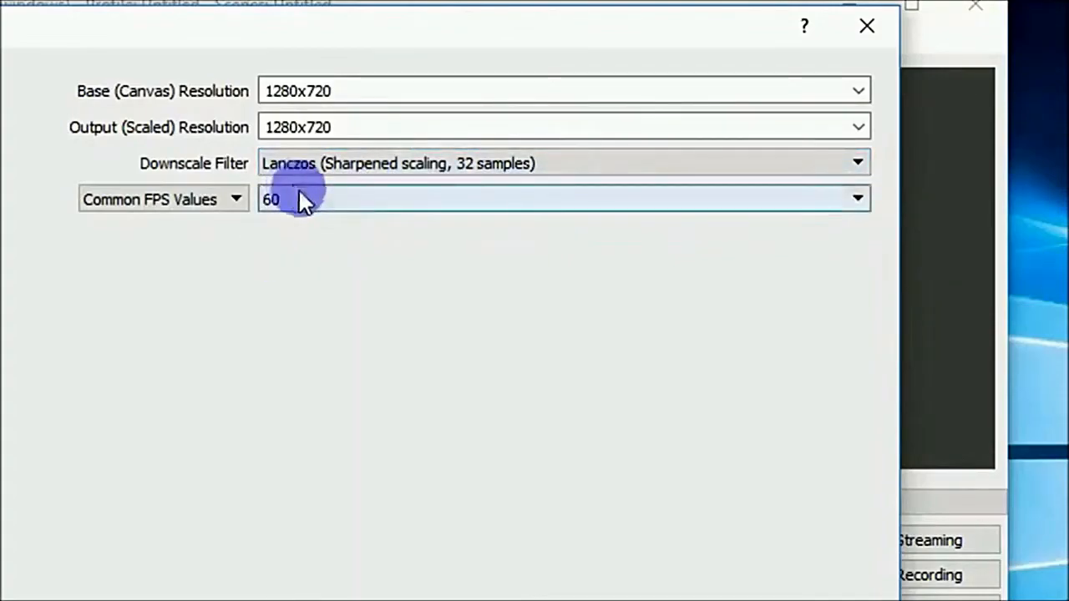
left_click(272, 349)
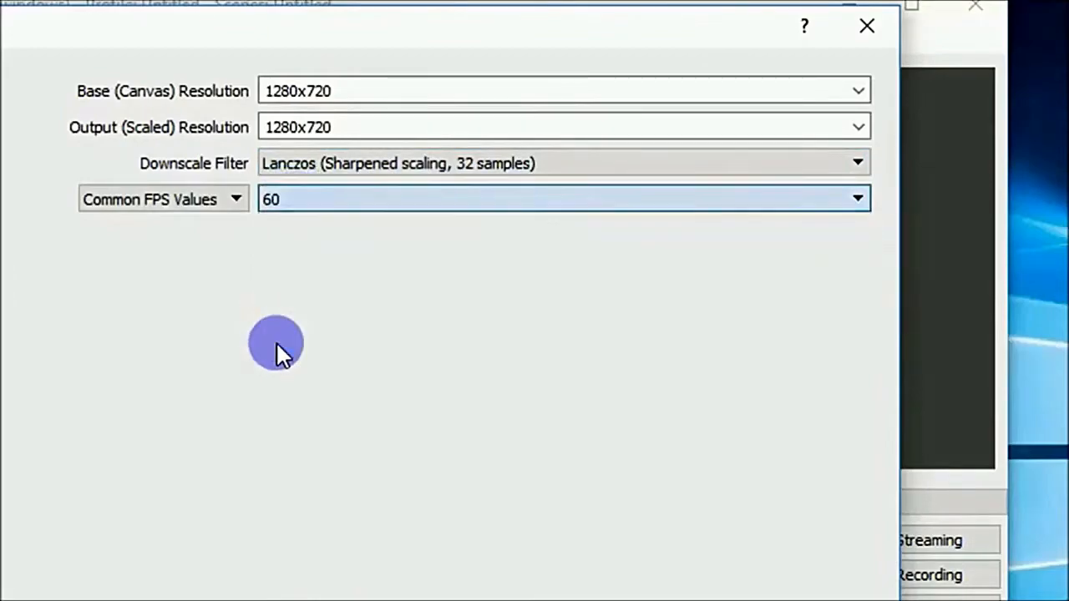
Step: Switch the common FPS value to 30 and back to 60, and apply the video settings
left_click(301, 199)
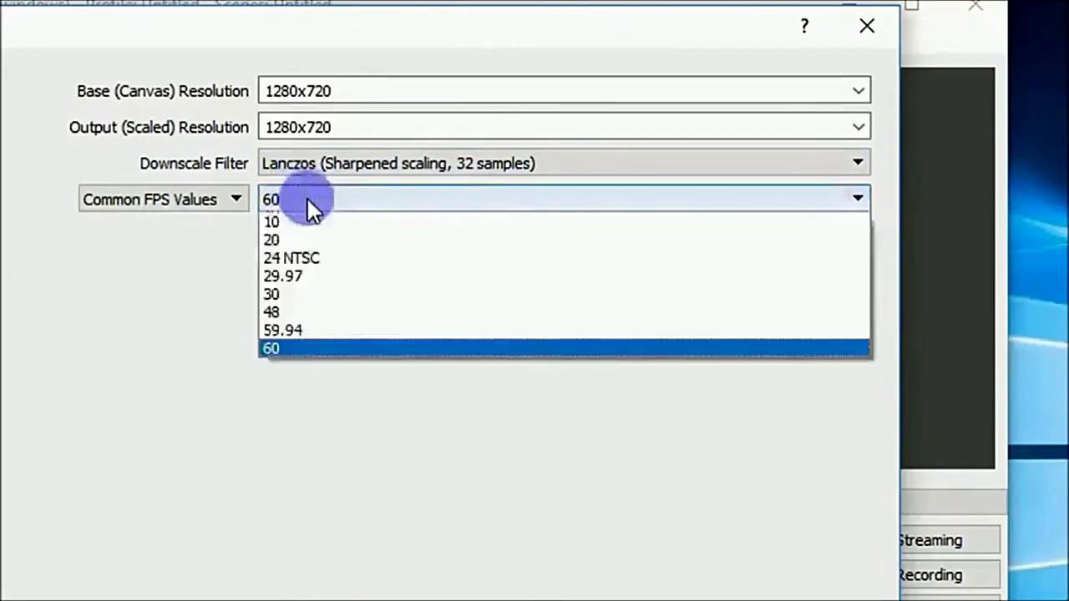
left_click(301, 294)
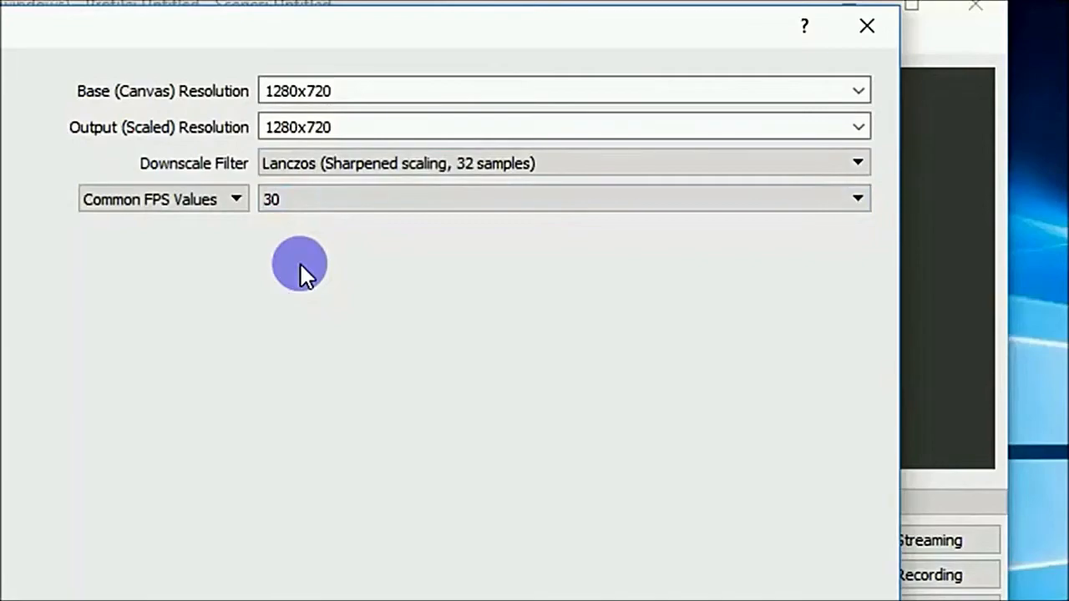
left_click(340, 200)
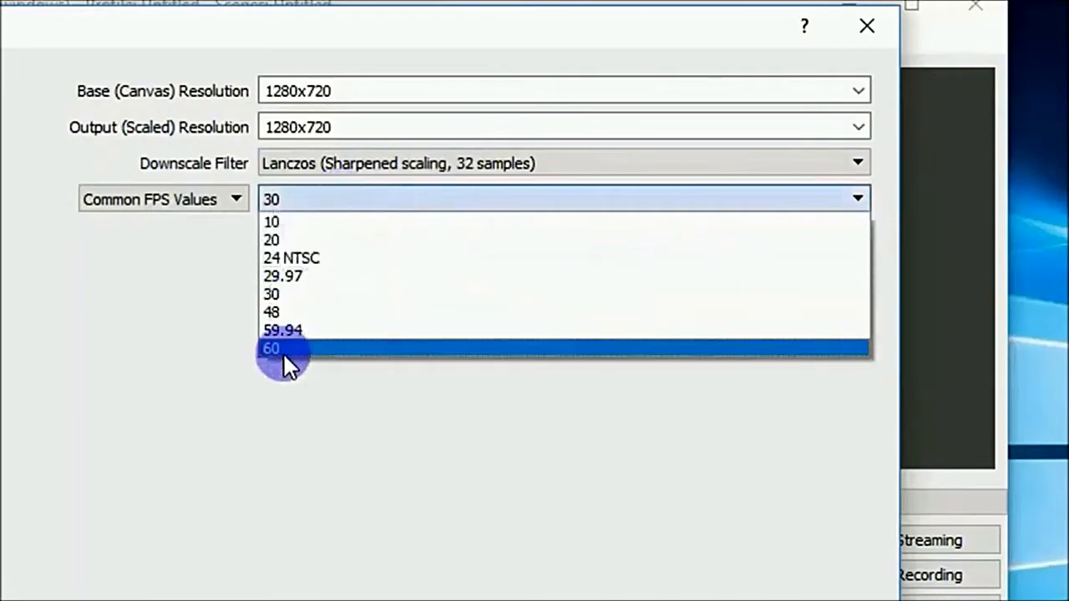
left_click(288, 344)
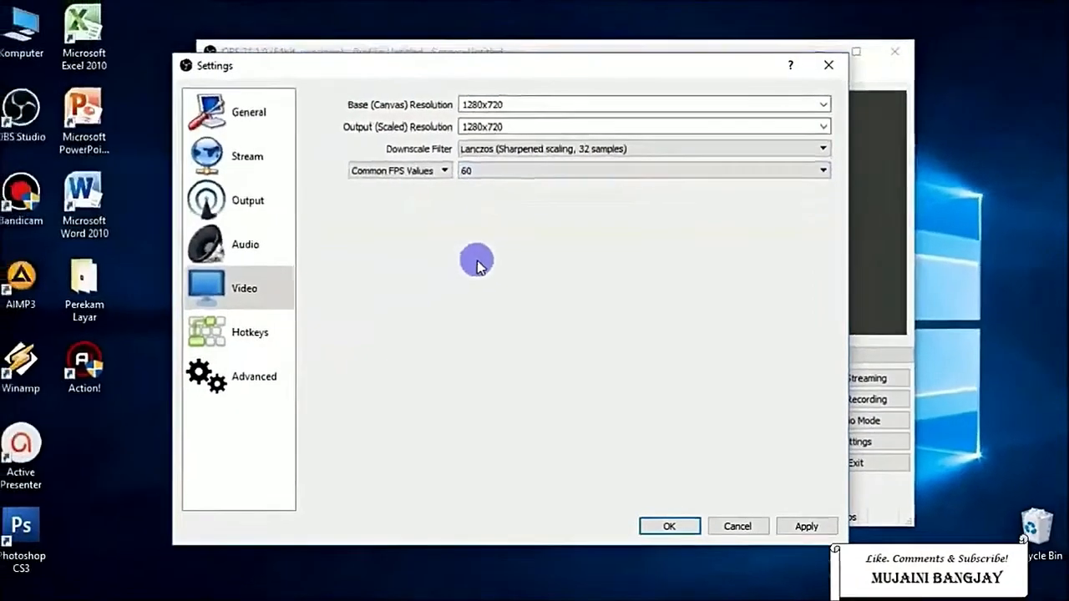
left_click(806, 523)
Step: Assign the hotkey F5 to Start Streaming and F6 to Stop Streaming, and apply the hotkeys
left_click(251, 333)
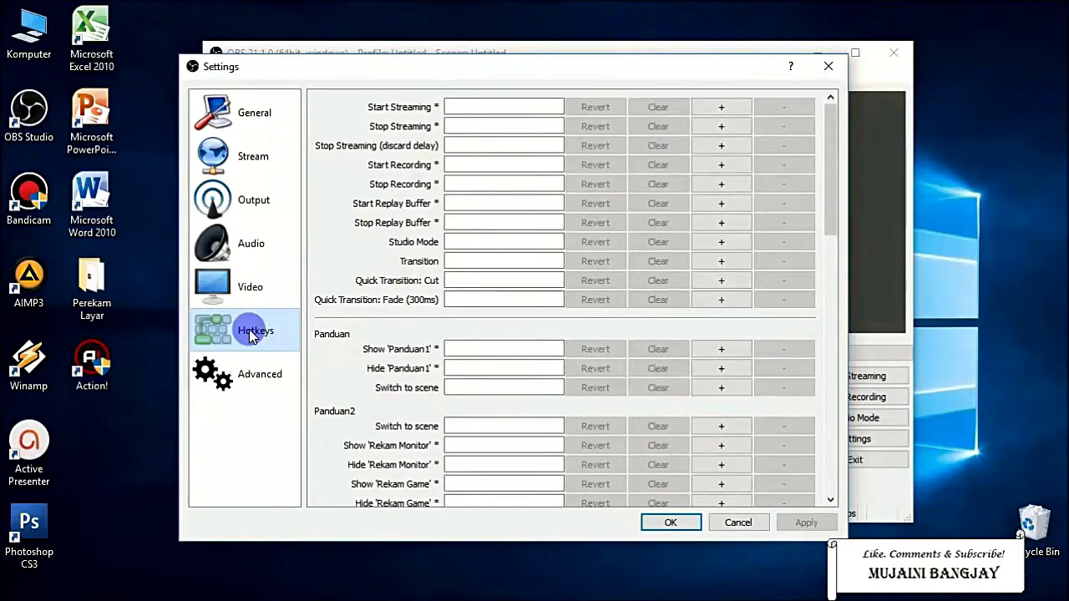
left_click(515, 102)
key("F5")
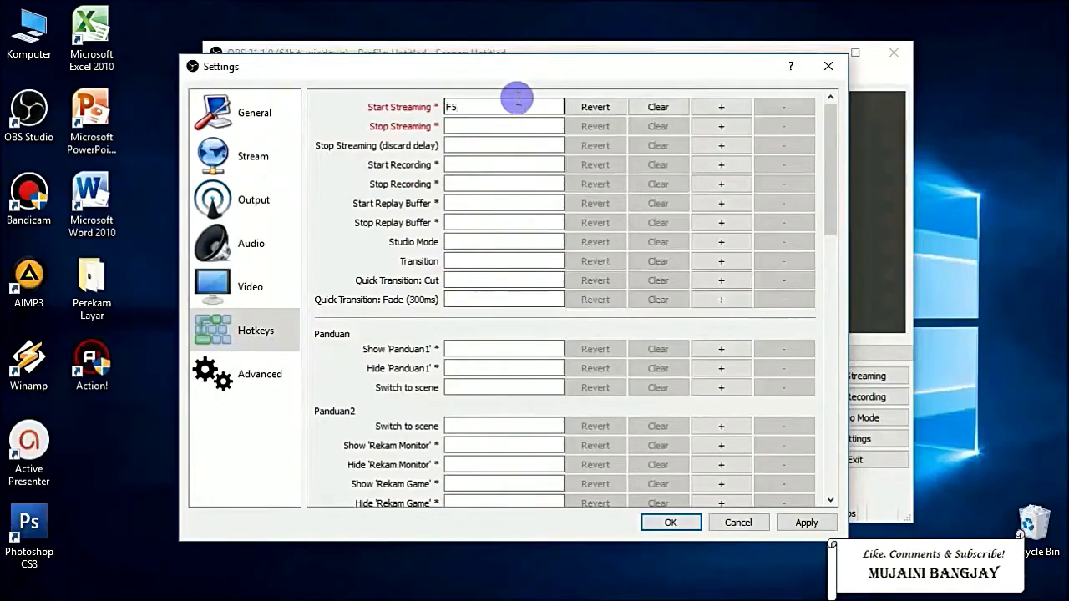
left_click(493, 121)
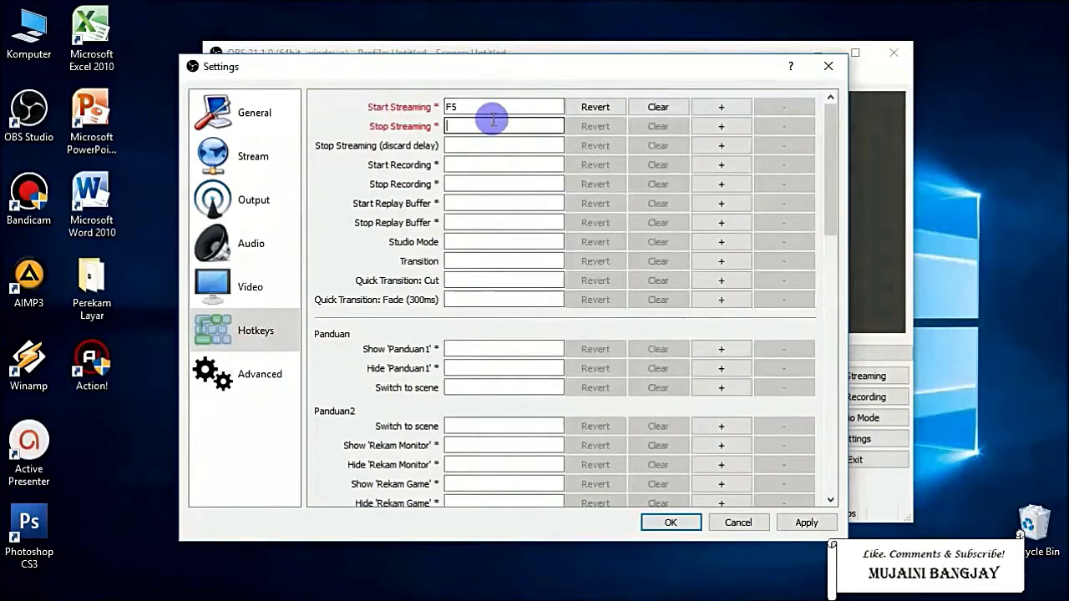
key("F6")
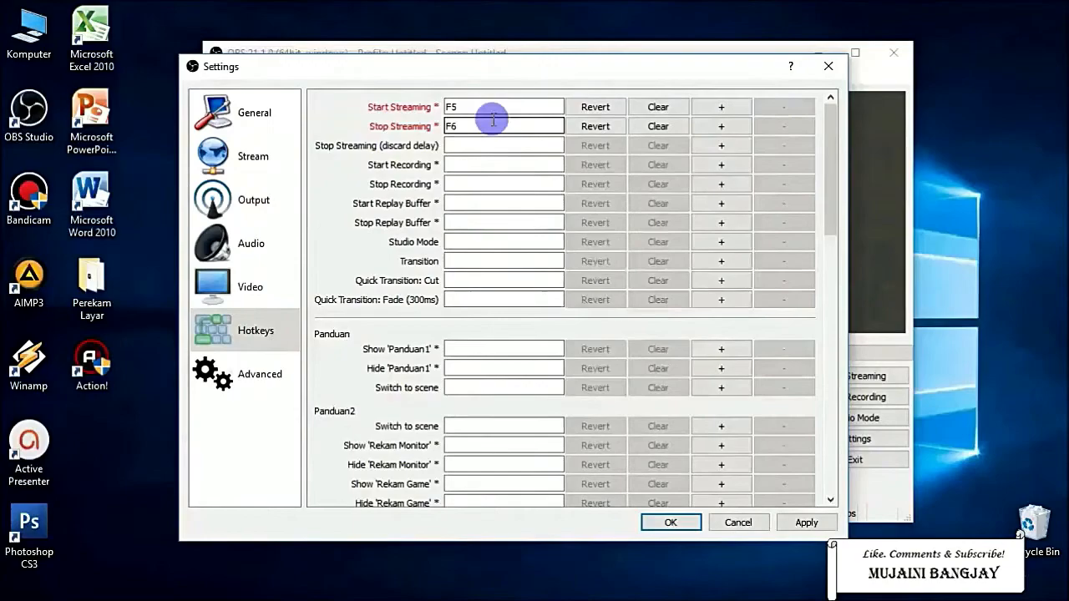
left_click(807, 523)
Step: Check the Advanced settings and close the settings dialog with its changes accepted
left_click(258, 375)
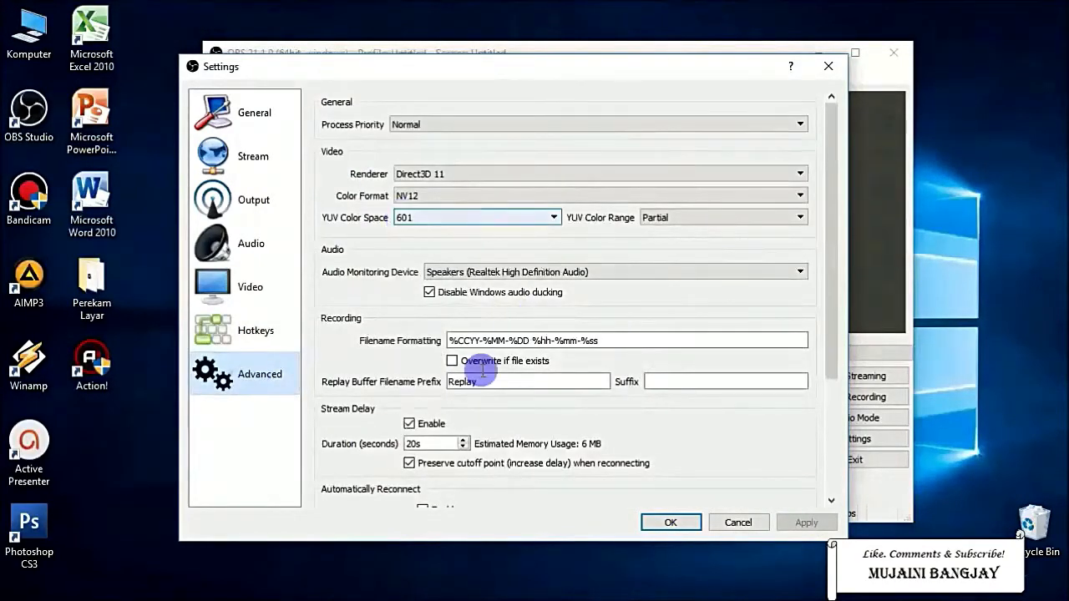
left_click(669, 521)
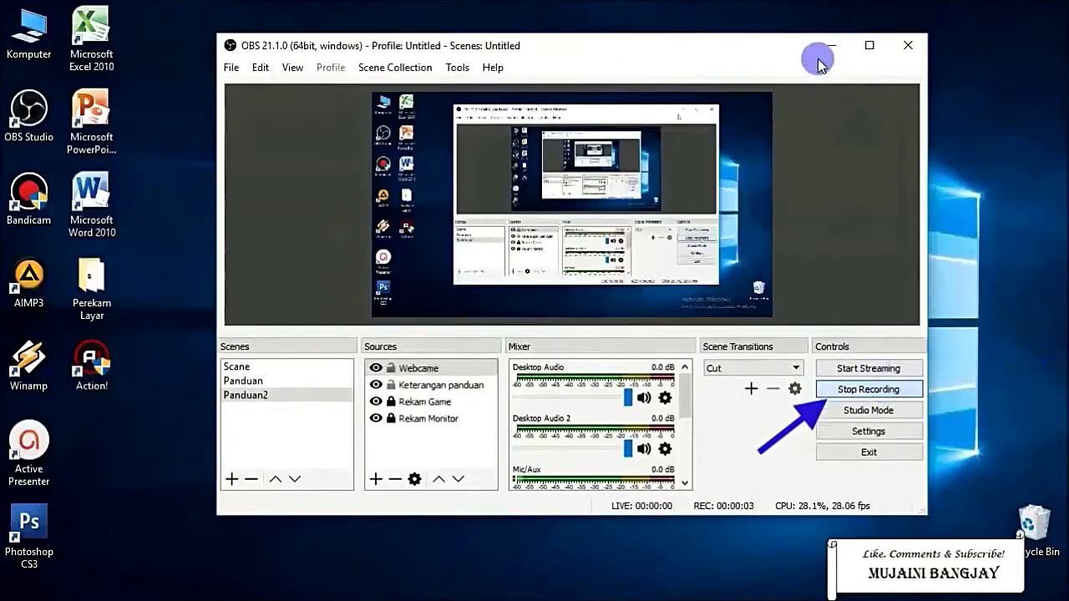
Step: Minimize the OBS window and open Microsoft Office Word 2007 from the Microsoft Office program folder
left_click(826, 48)
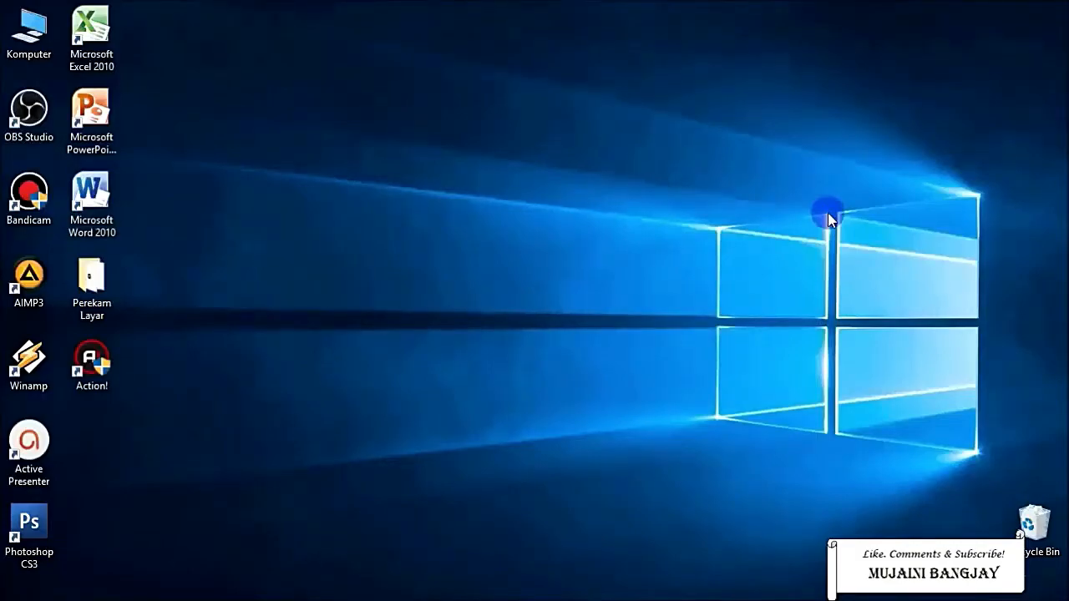
left_click(54, 582)
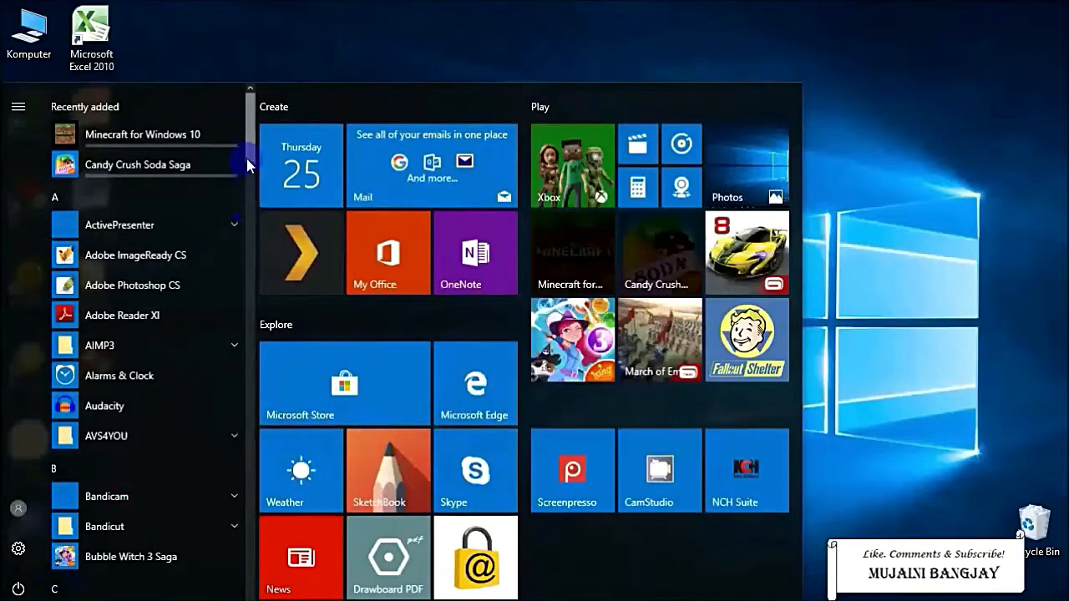
scroll(253, 280, "down", 3)
scroll(245, 337, "down", 10)
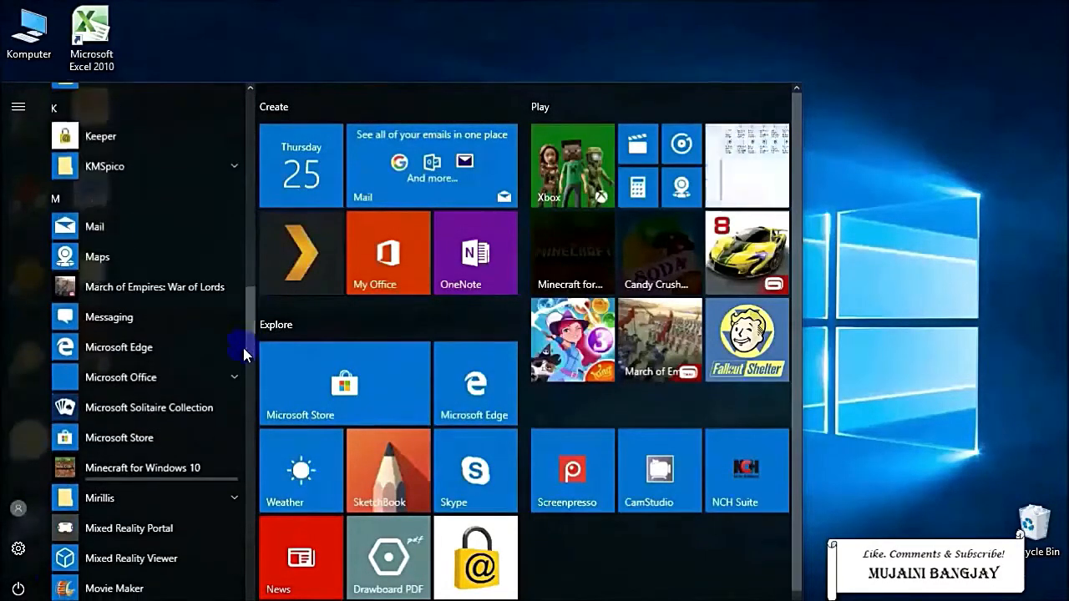
left_click(192, 379)
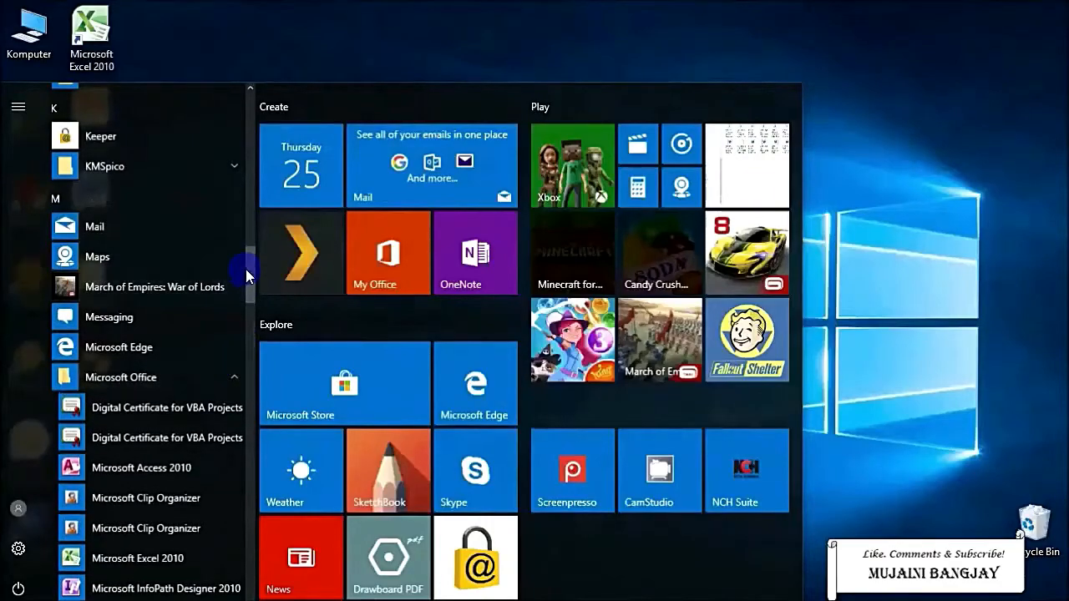
left_click_drag(247, 268, 247, 349)
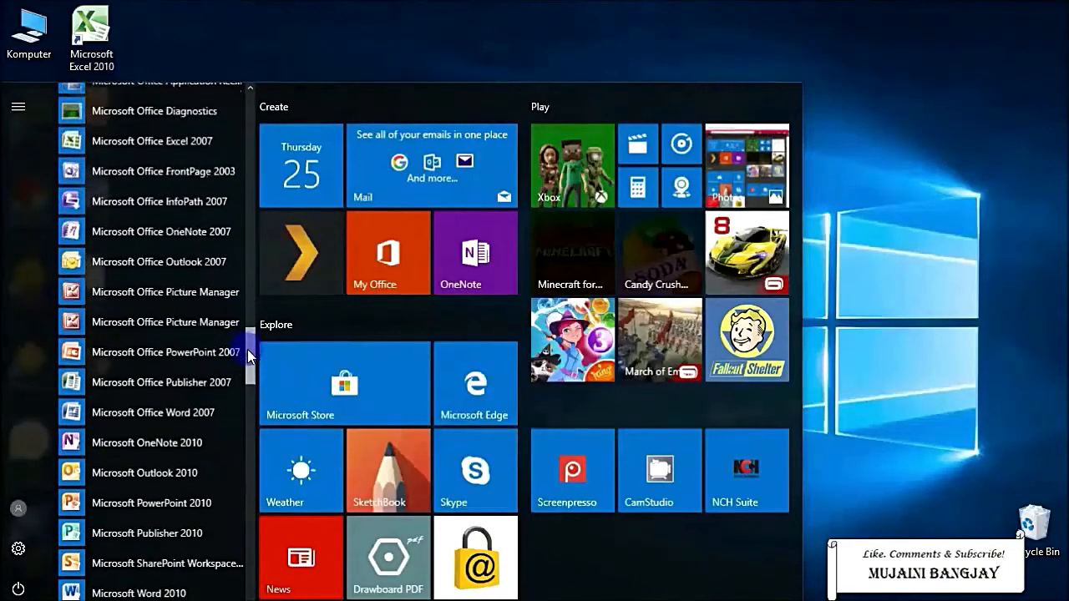
left_click(204, 412)
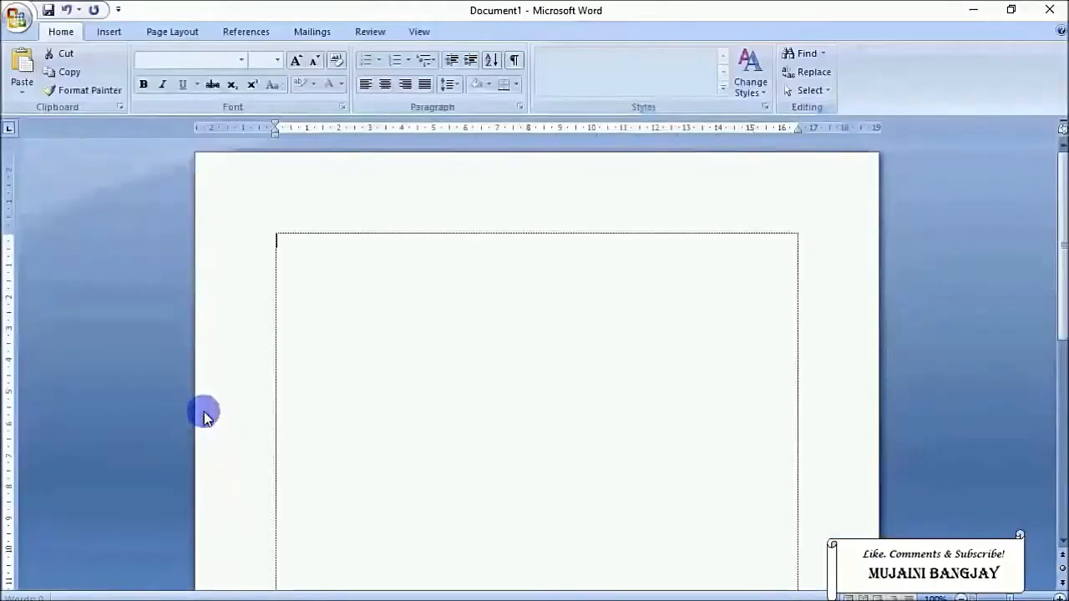
Step: Enter the text "Panduan OBS Studio" at the start of the blank document
type("Panduan ")
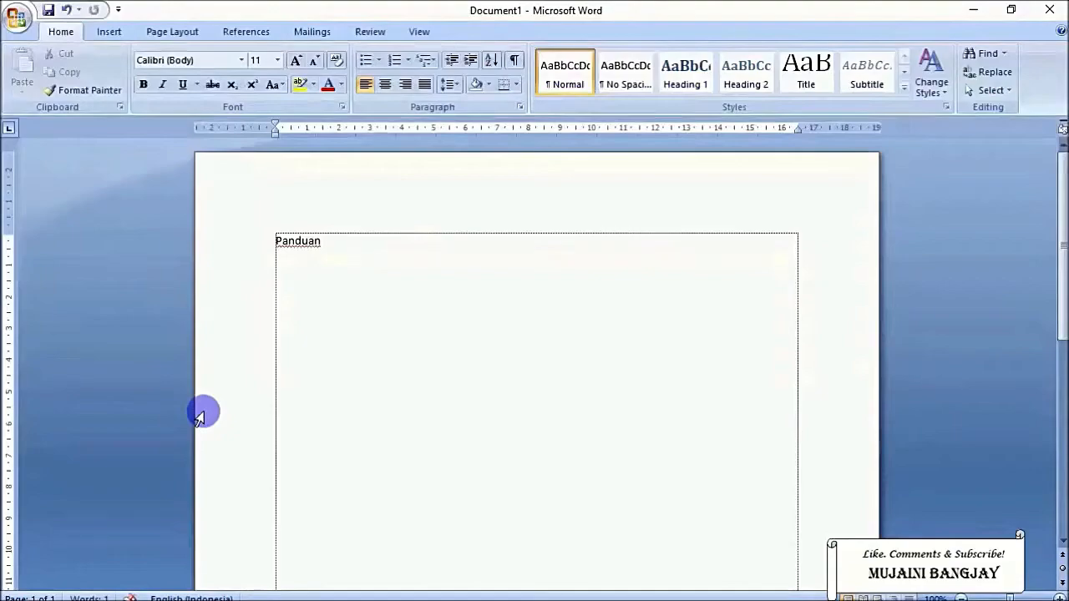
type("OBS")
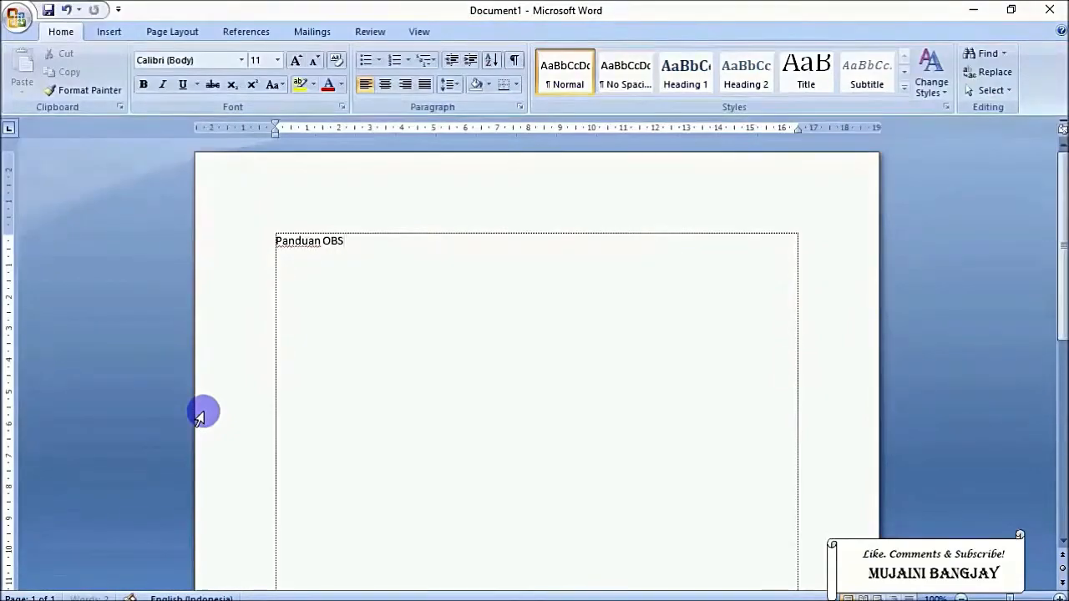
type(" Studio")
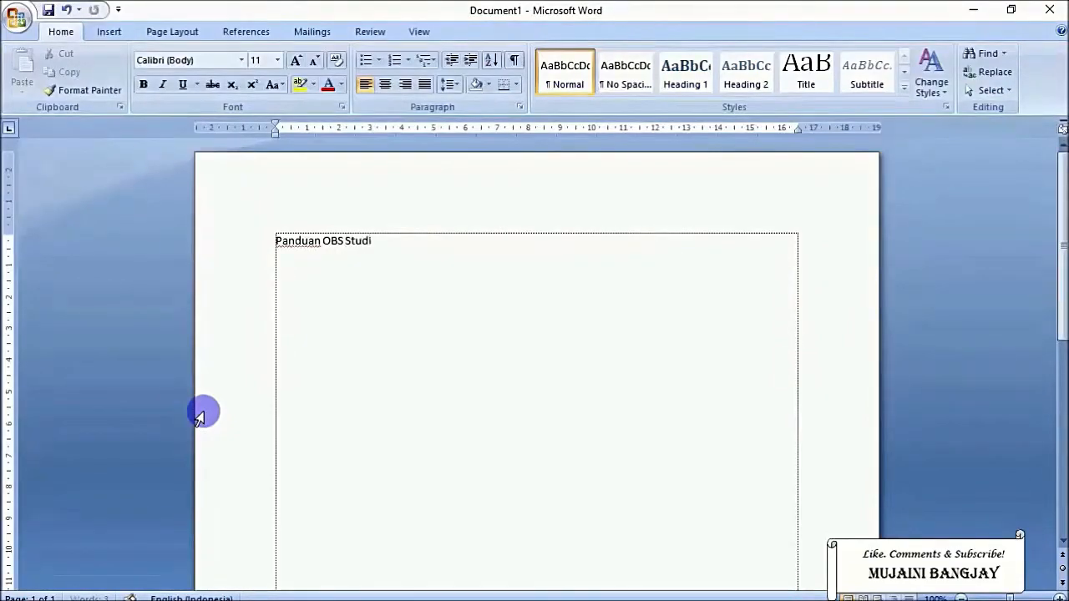
Step: Minimize Word, switch back to OBS and stop the test recording
left_click(974, 10)
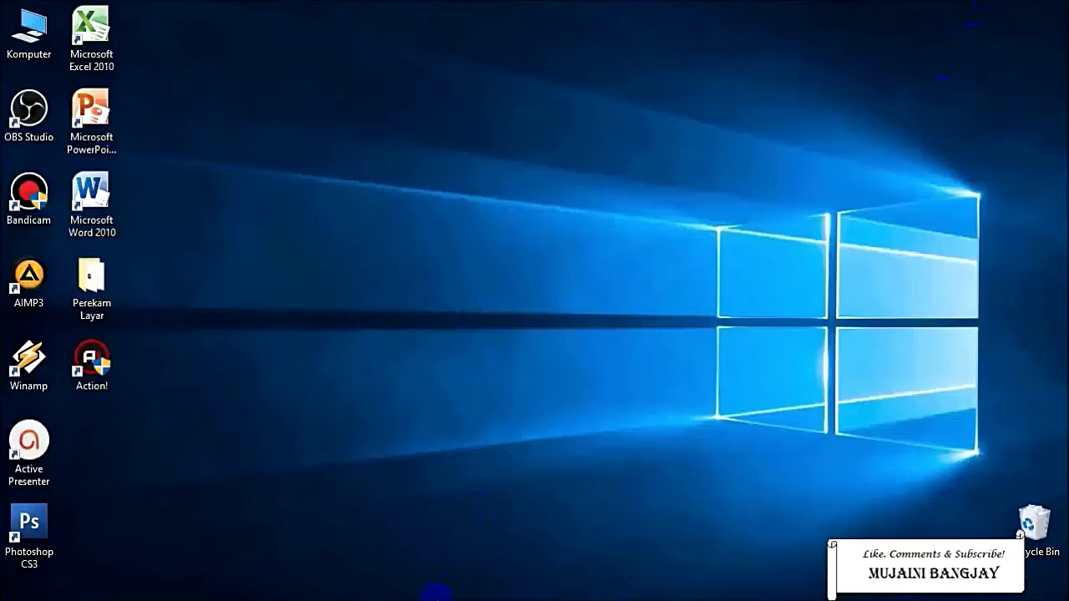
left_click(436, 595)
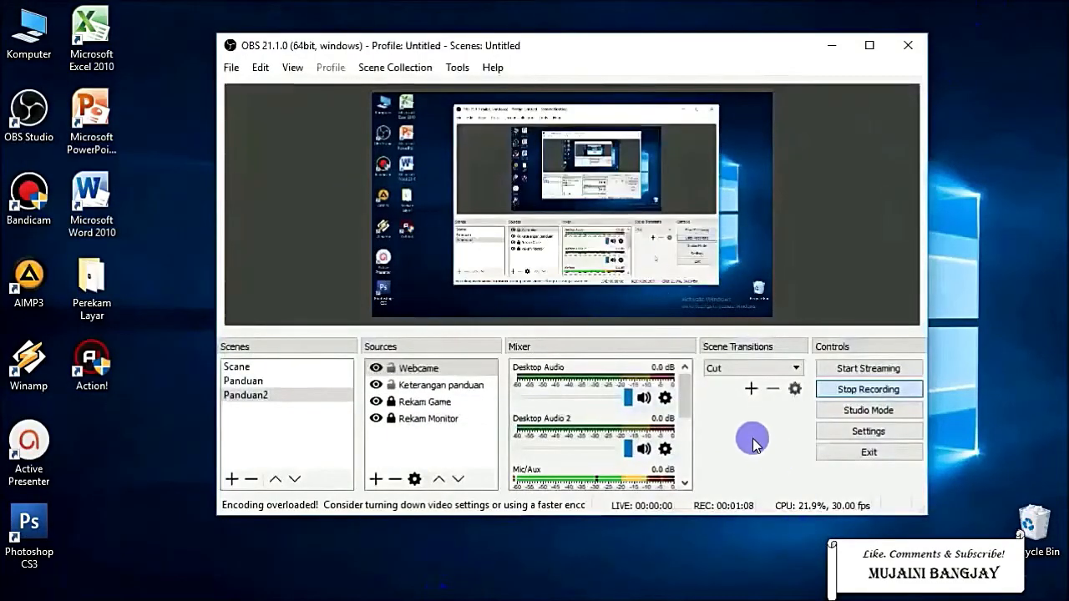
left_click(869, 396)
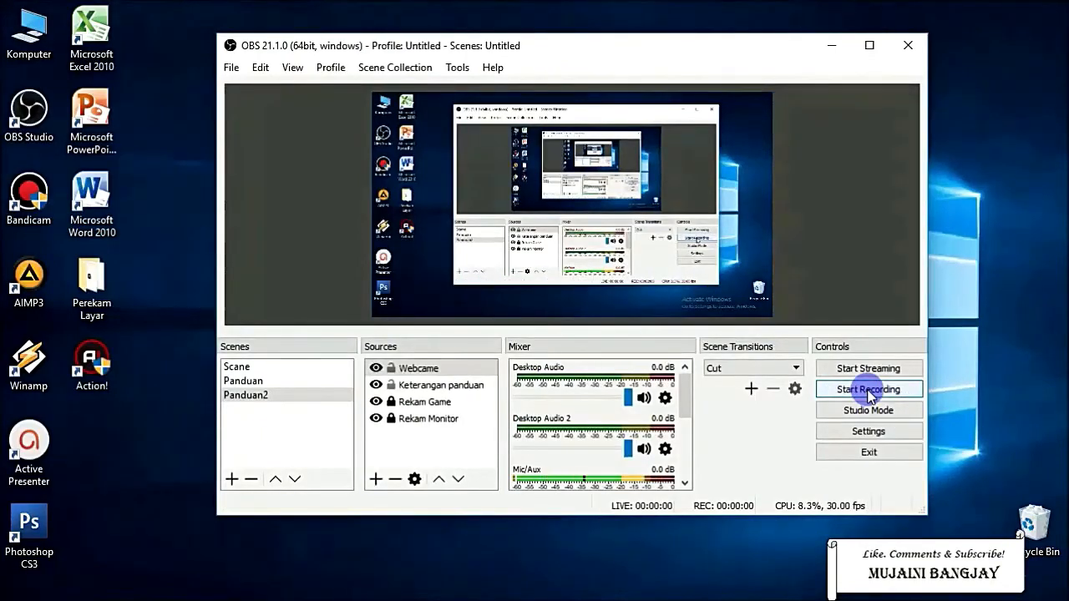
left_click(233, 71)
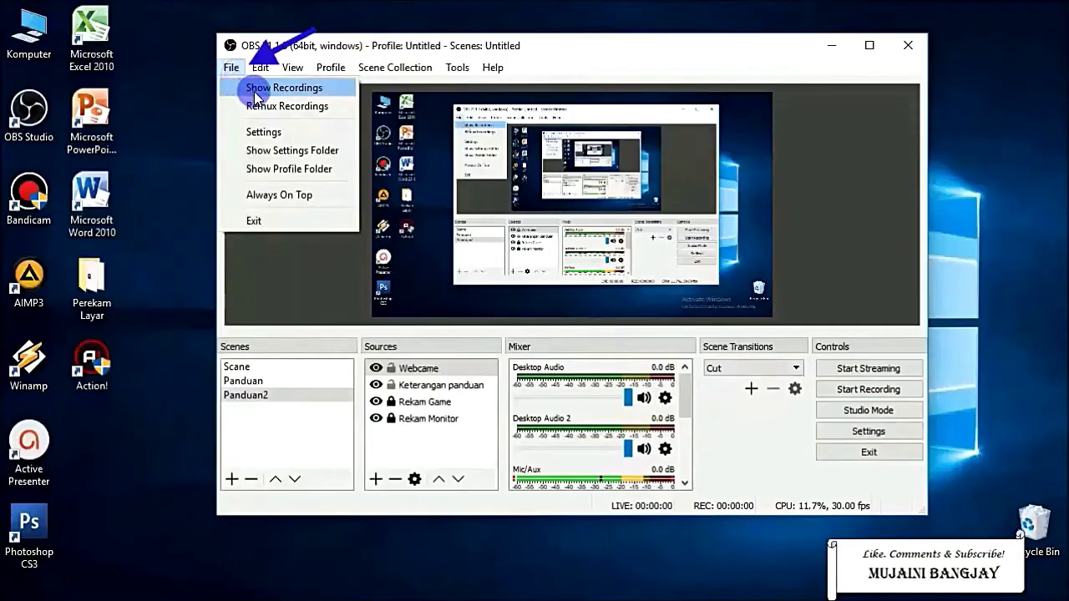
left_click(255, 90)
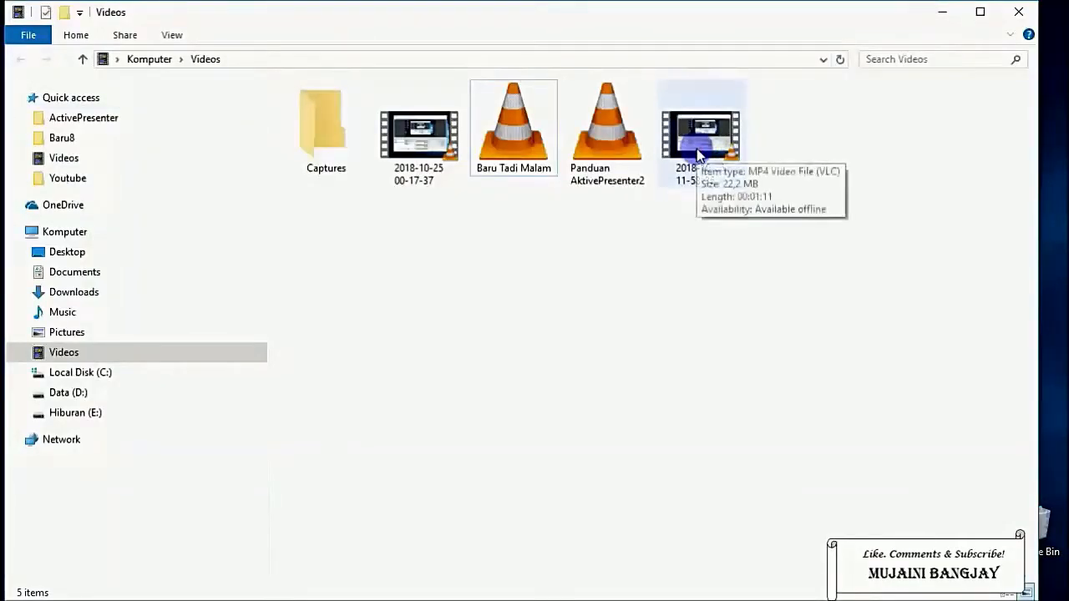
left_click(698, 156)
double_click(697, 150)
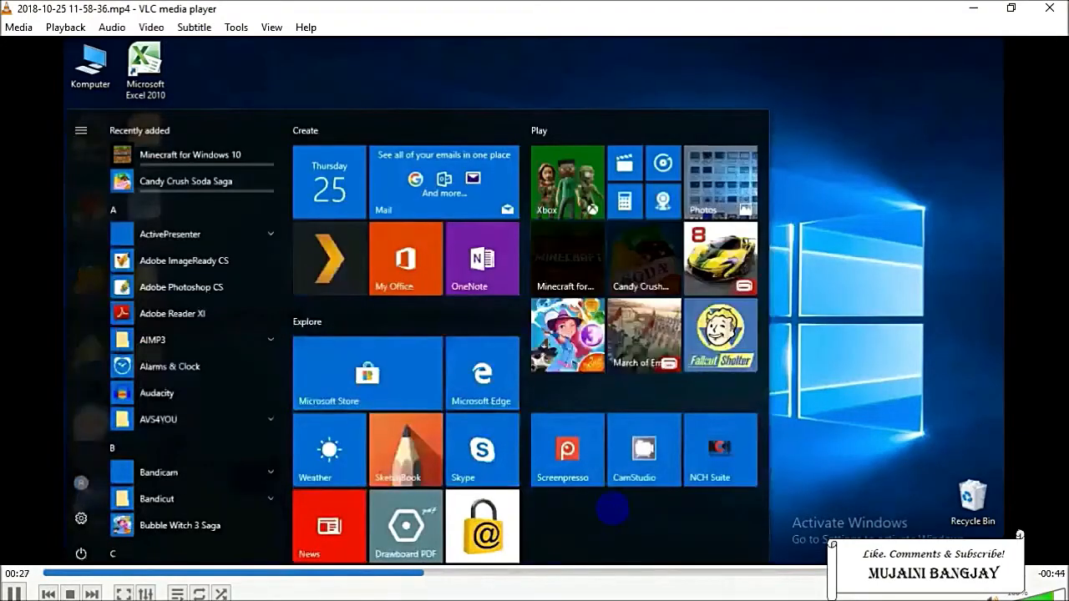
left_click_drag(506, 573, 983, 575)
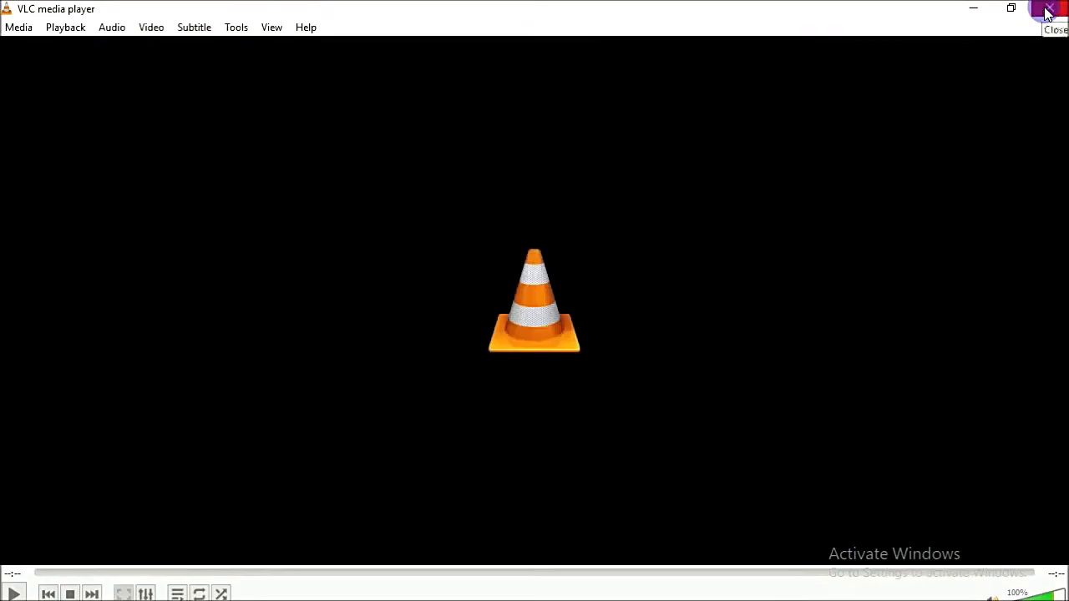
left_click(1047, 10)
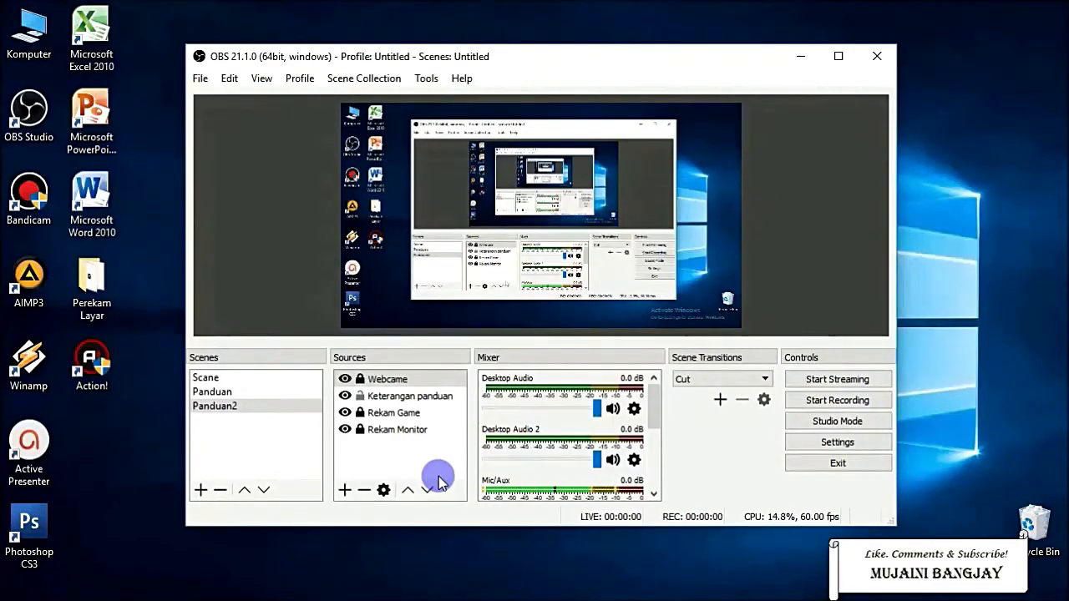
left_click(344, 490)
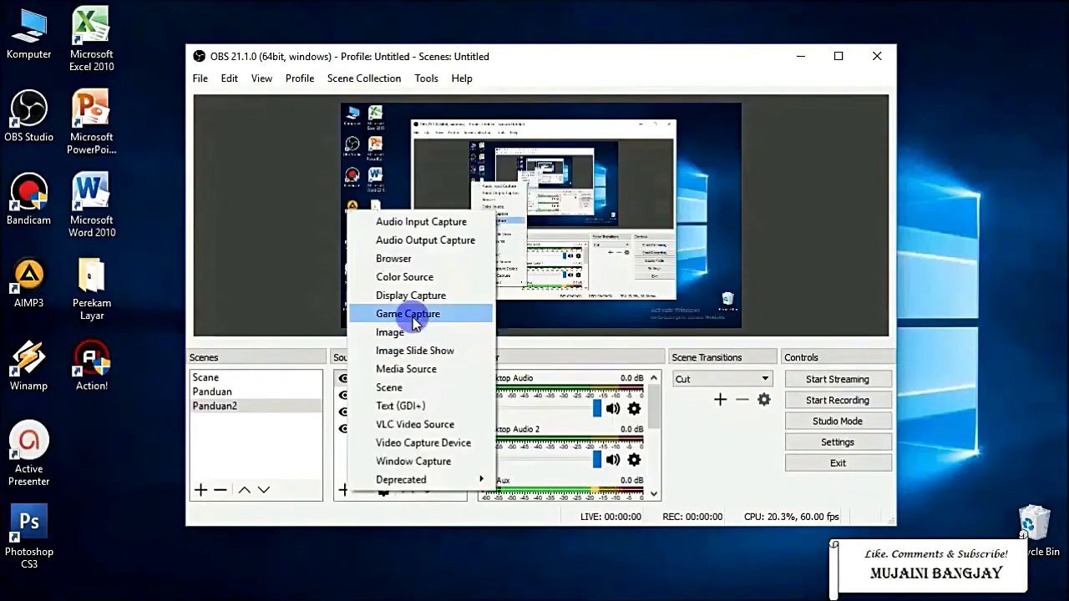
left_click(310, 513)
left_click(384, 381)
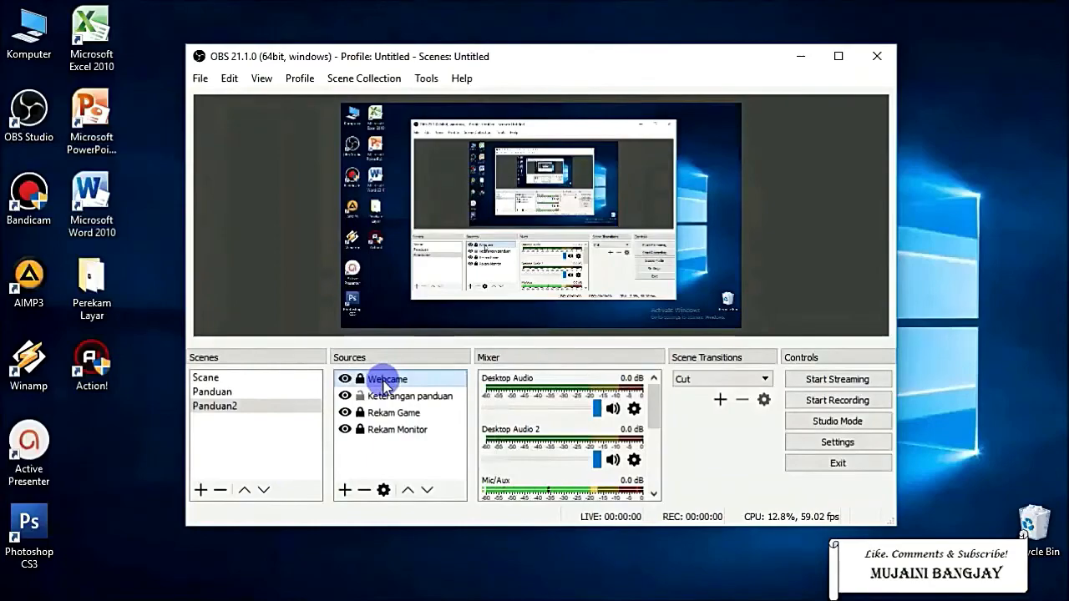
left_click(383, 452)
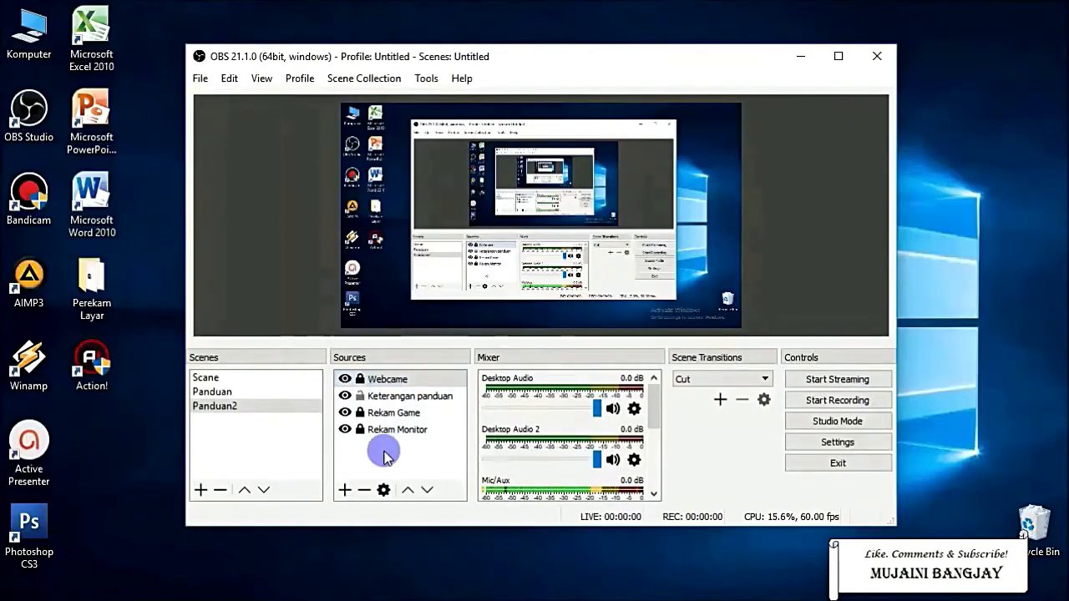